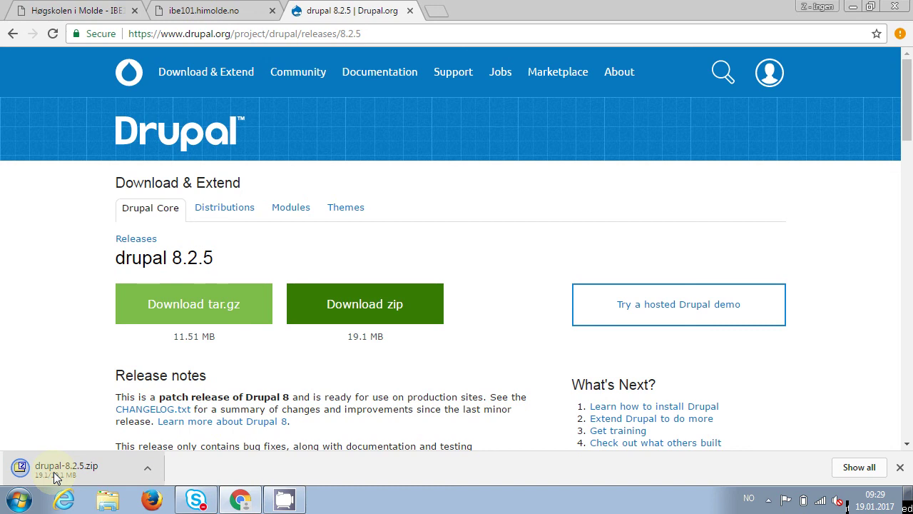
# Reveal the downloaded drupal-8.2.5.zip in its folder and open a Windows Explorer window.
pyautogui.rightClick(56, 477)
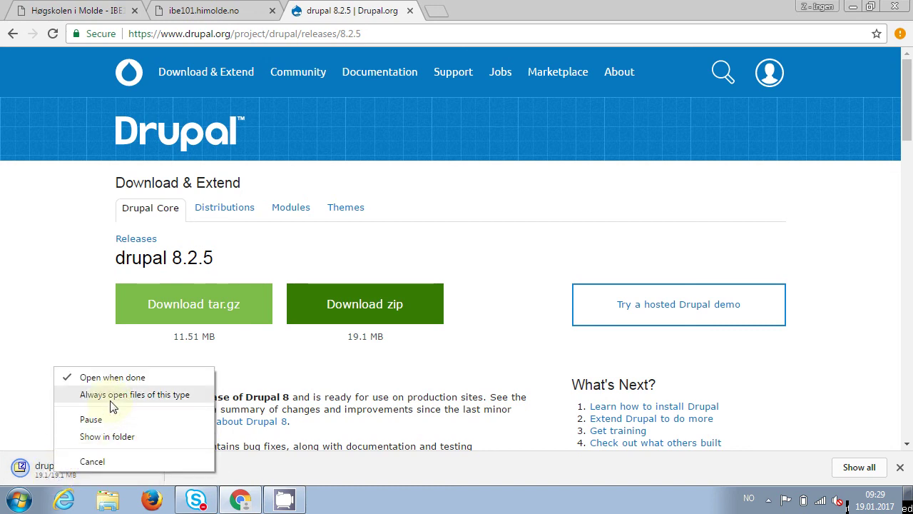
pyautogui.click(109, 437)
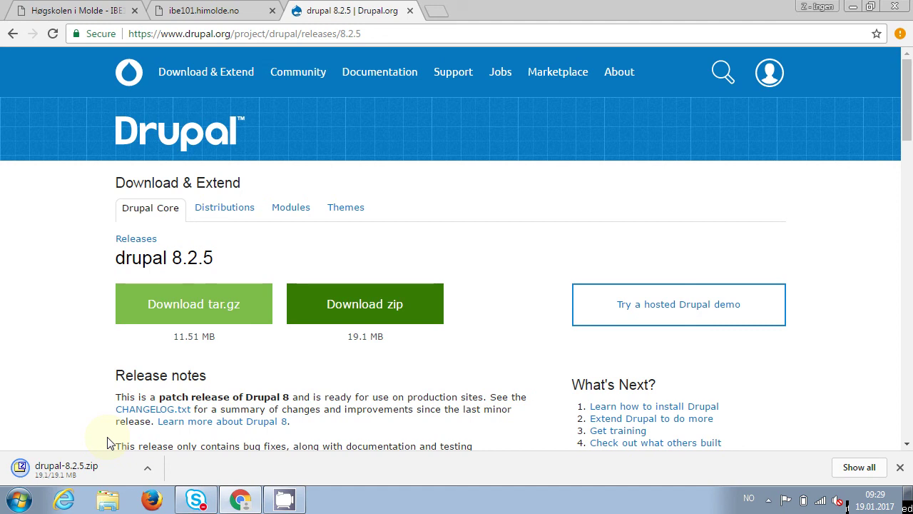
pyautogui.hotkey('alt', 'Tab')
pyautogui.hotkey('alt', 'Tab')
pyautogui.hotkey('alt', 'Tab')
pyautogui.hotkey('alt', 'Tab')
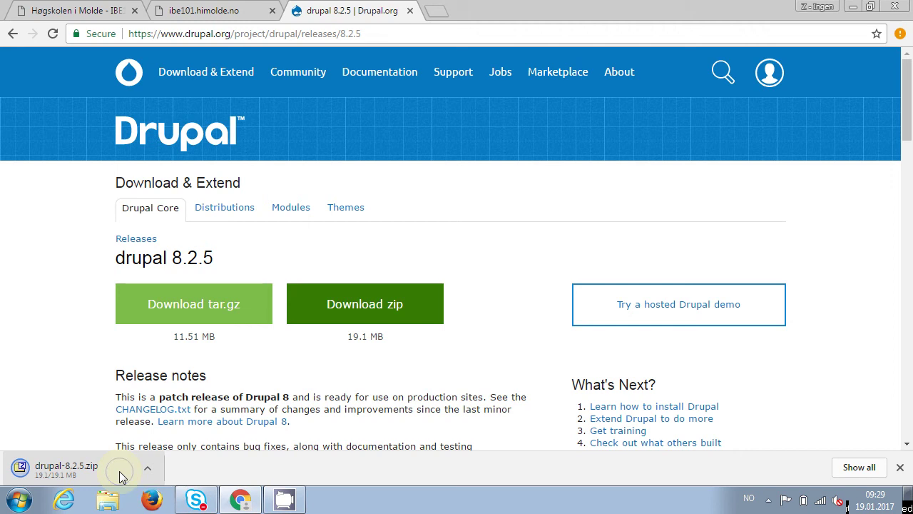
pyautogui.rightClick(119, 471)
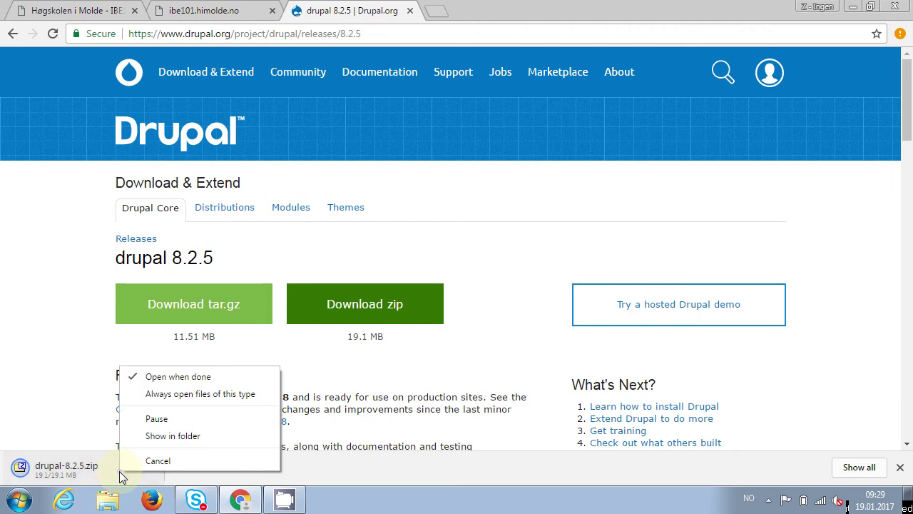
pyautogui.click(179, 436)
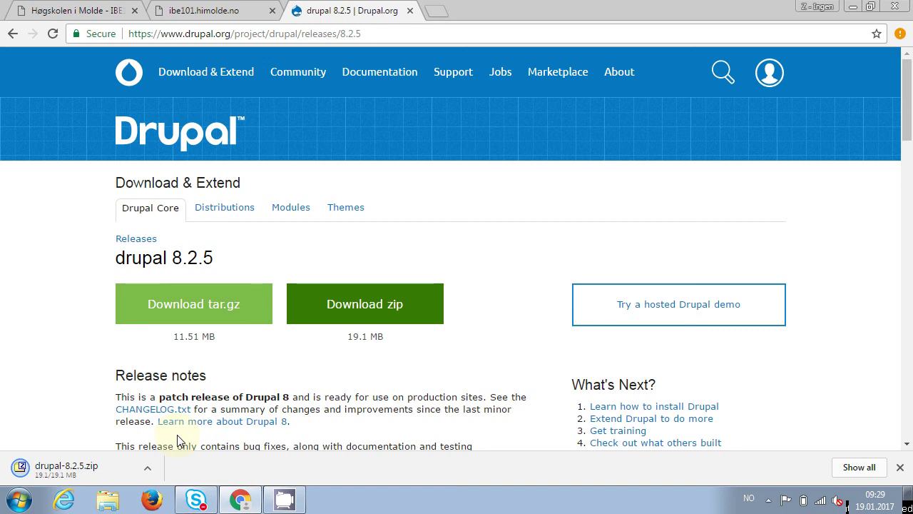
pyautogui.press('super+e')
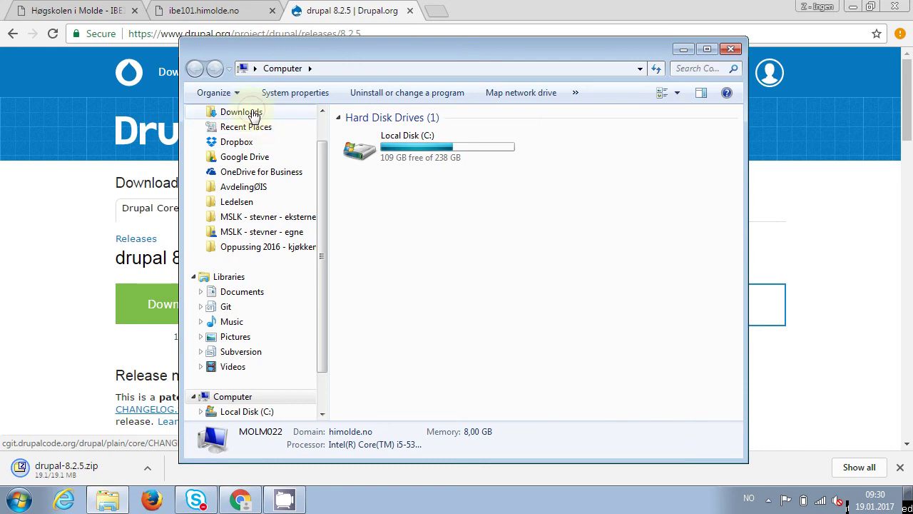
# Unpack drupal-8.2.5.zip in Downloads with 7-Zip's Extract Here.
pyautogui.click(253, 114)
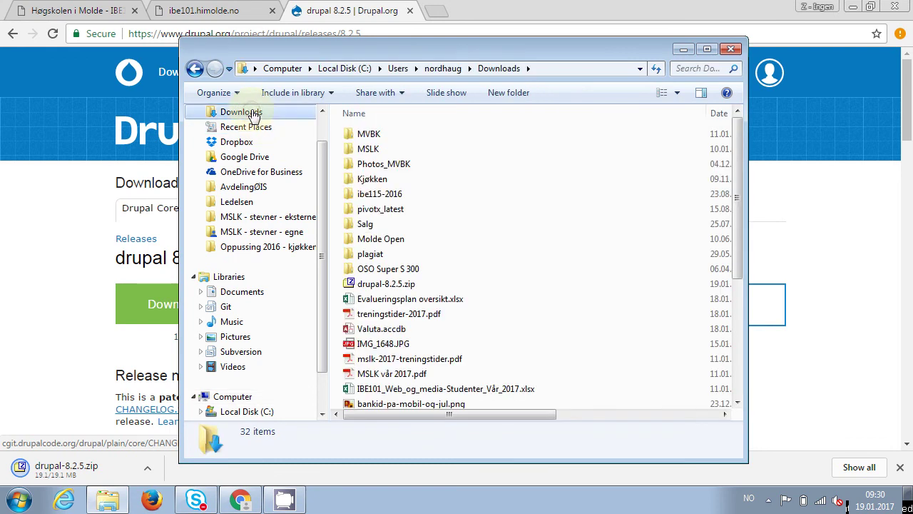
pyautogui.click(393, 287)
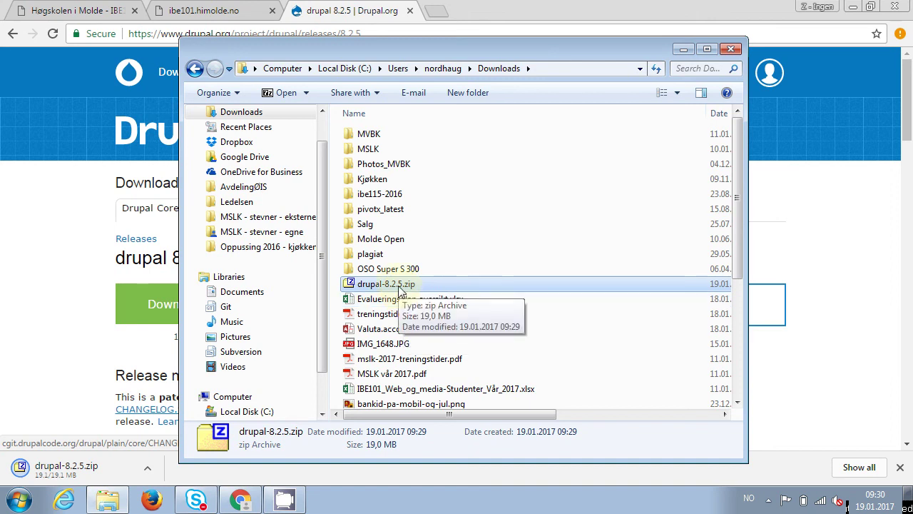
pyautogui.rightClick(399, 291)
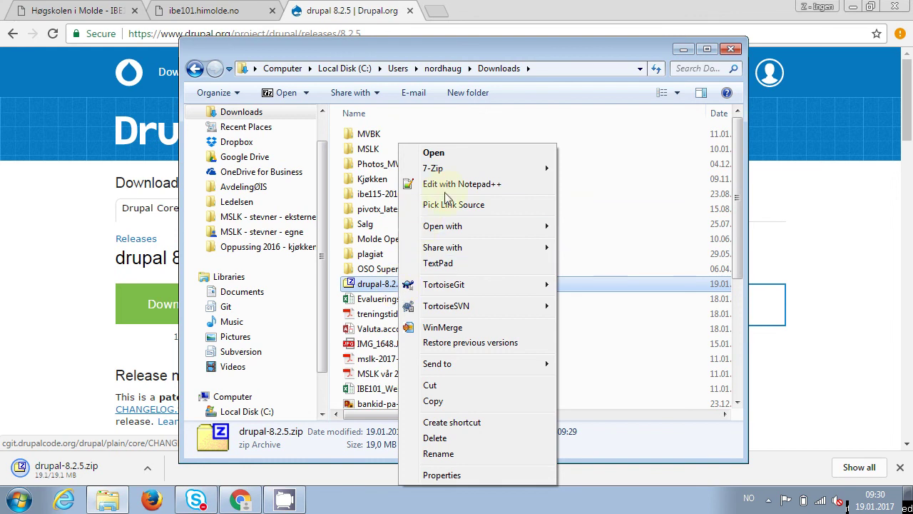
pyautogui.moveTo(459, 168)
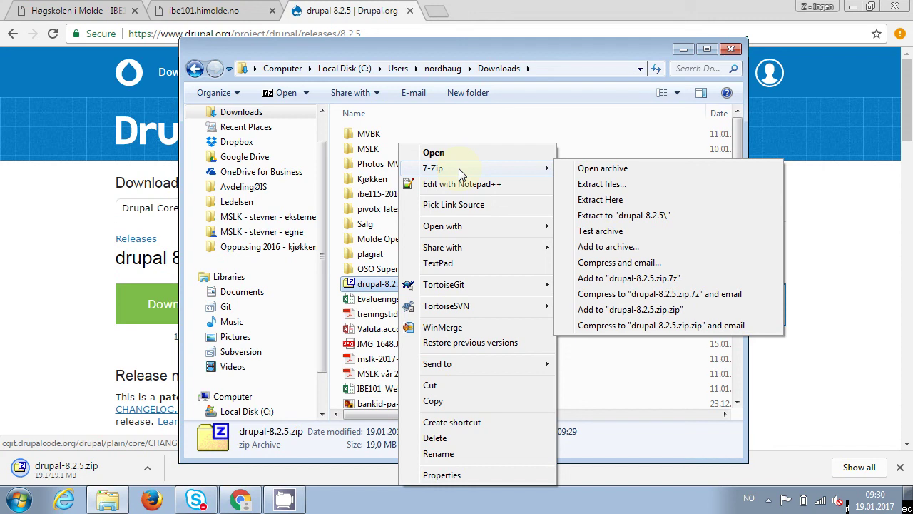
pyautogui.click(623, 200)
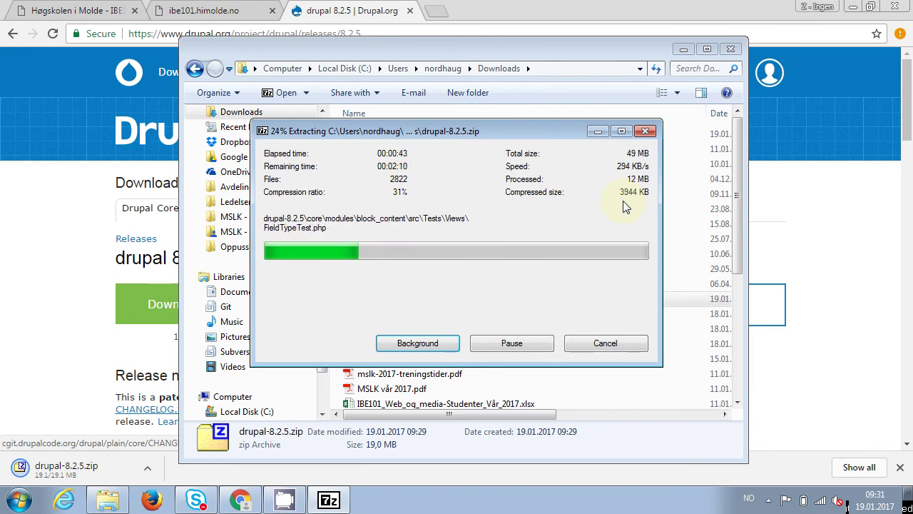
# Launch FileZilla and connect to the saved ibe101.himolde.no site with the account password.
pyautogui.press('super')
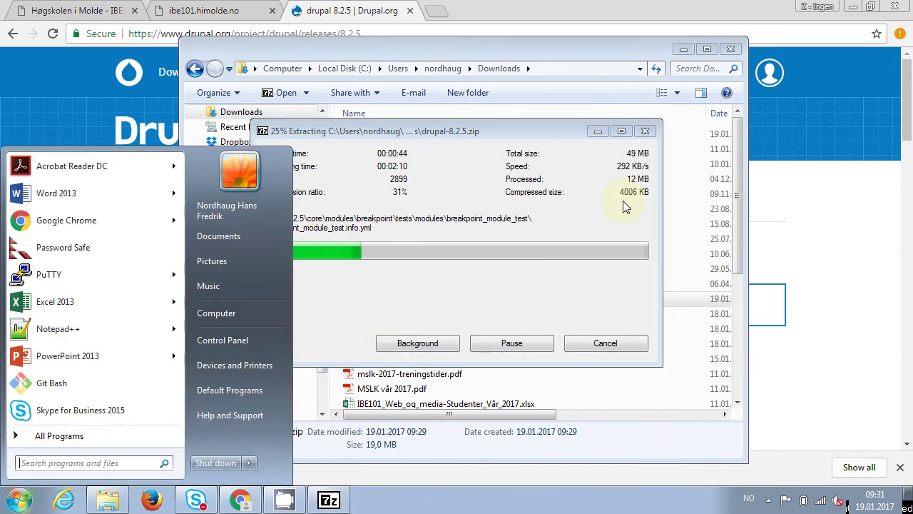
pyautogui.write('filezilla')
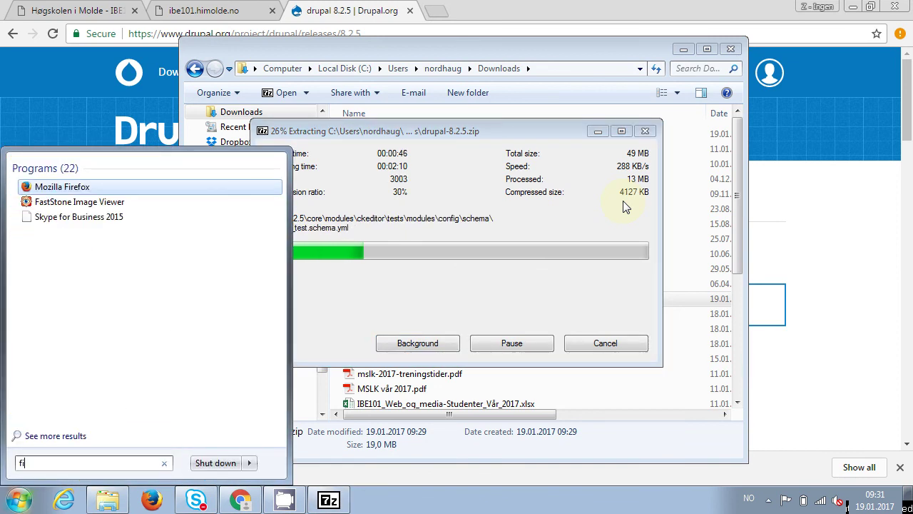
pyautogui.press('Return')
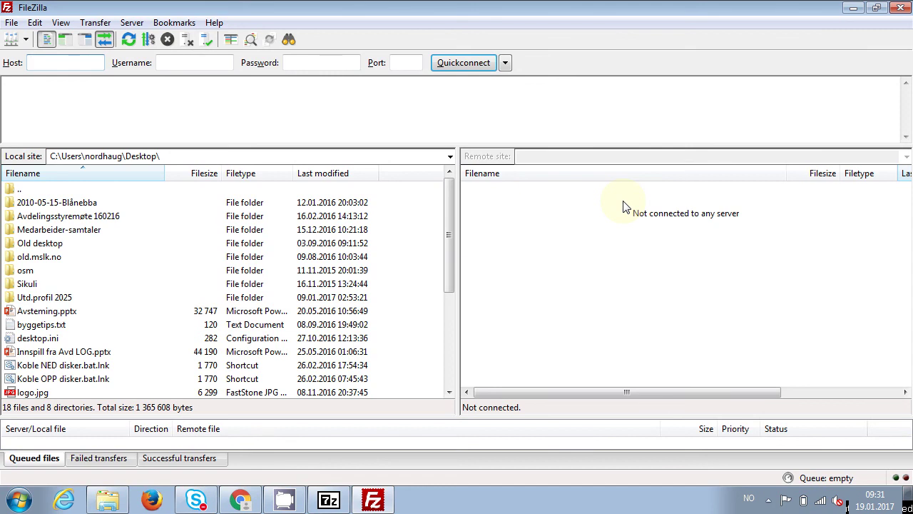
pyautogui.hotkey('ctrl', 's')
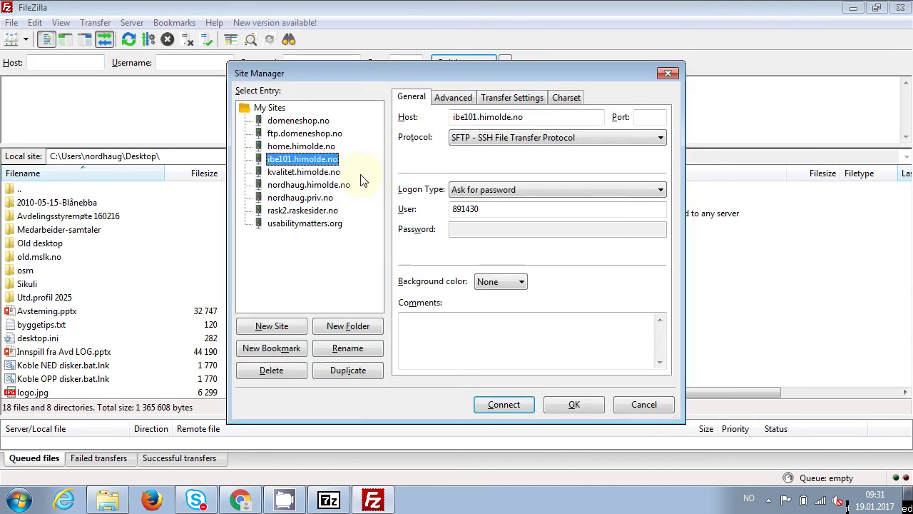
pyautogui.click(310, 159)
pyautogui.doubleClick(310, 159)
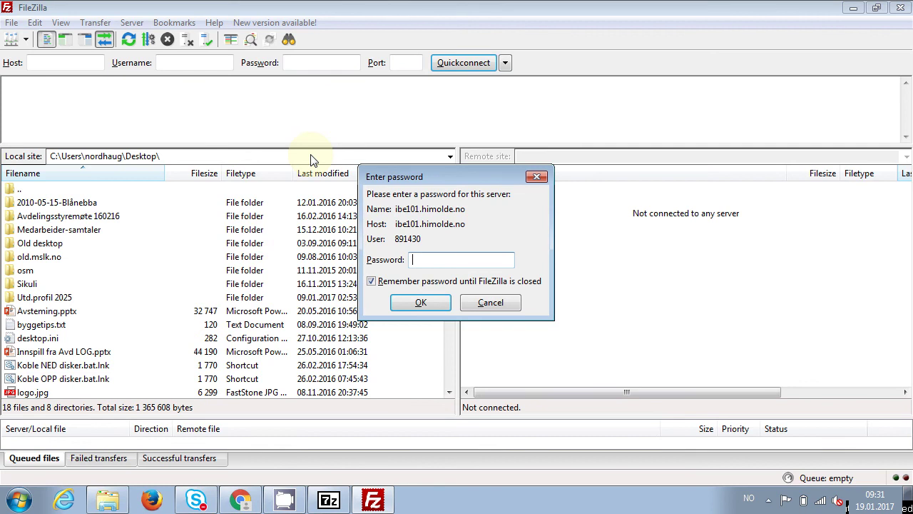
pyautogui.write('••••••••')
pyautogui.press('Return')
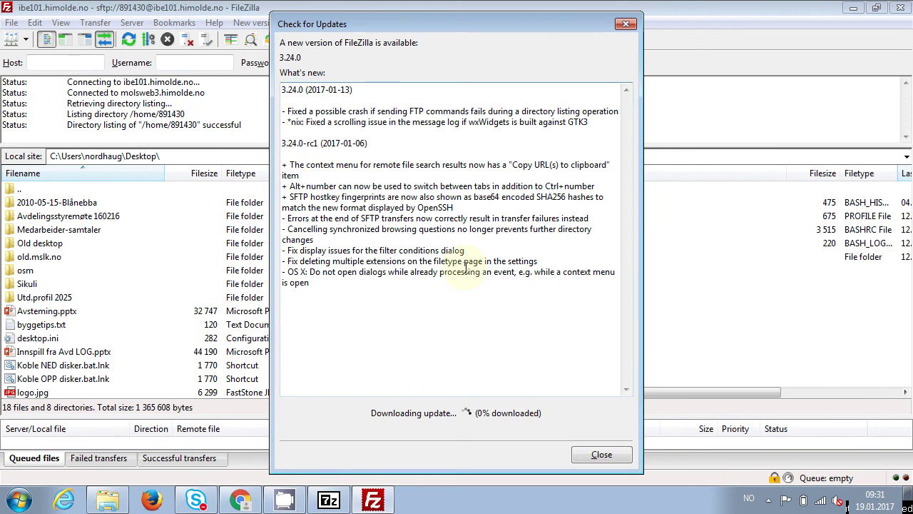
# Dismiss the update notice and open the server's www folder.
pyautogui.click(595, 454)
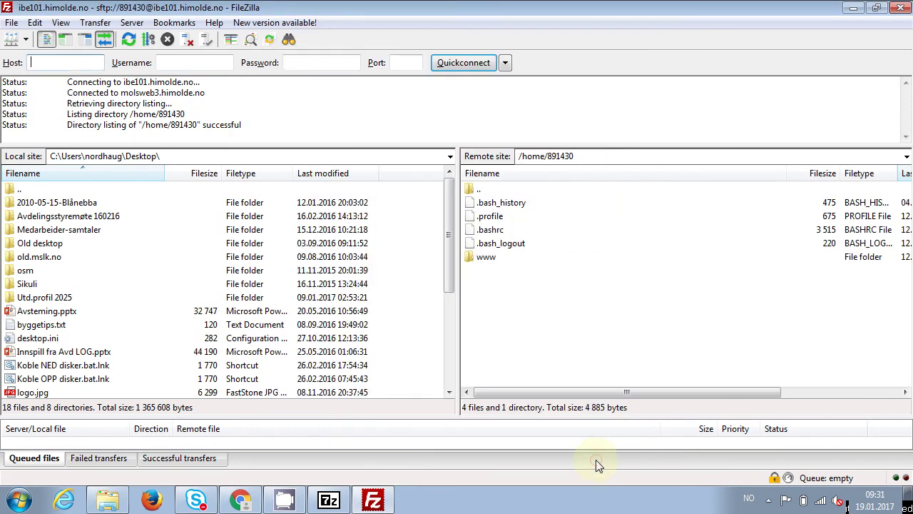
pyautogui.click(489, 259)
pyautogui.doubleClick(490, 259)
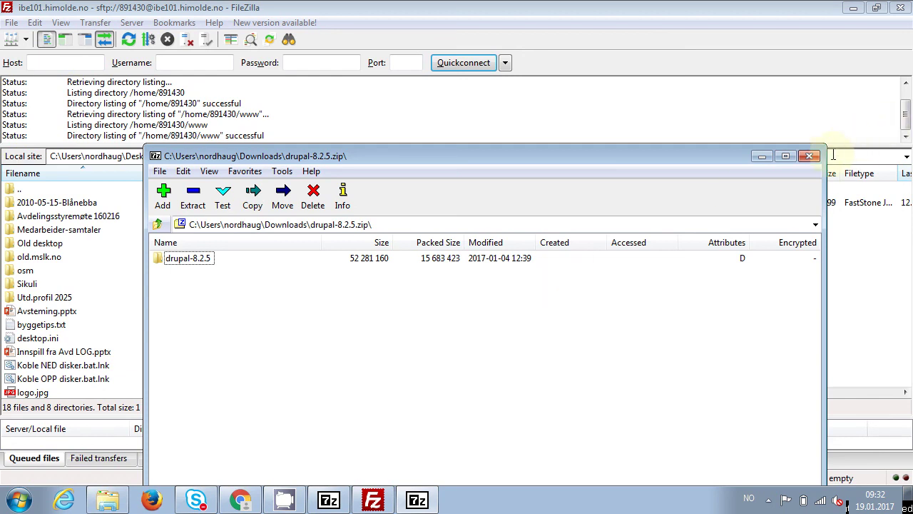
# Close the 7-Zip window, check the extraction progress, and return to the Drupal download page.
pyautogui.click(809, 155)
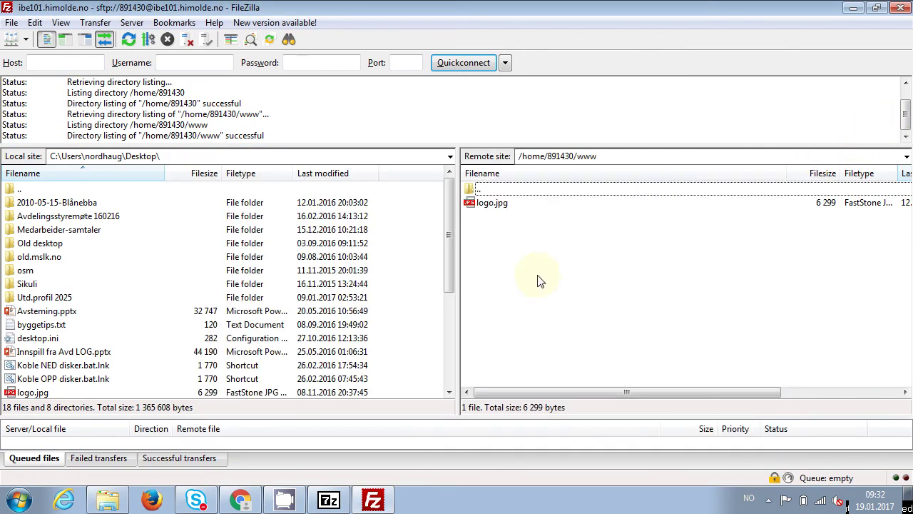
pyautogui.click(331, 500)
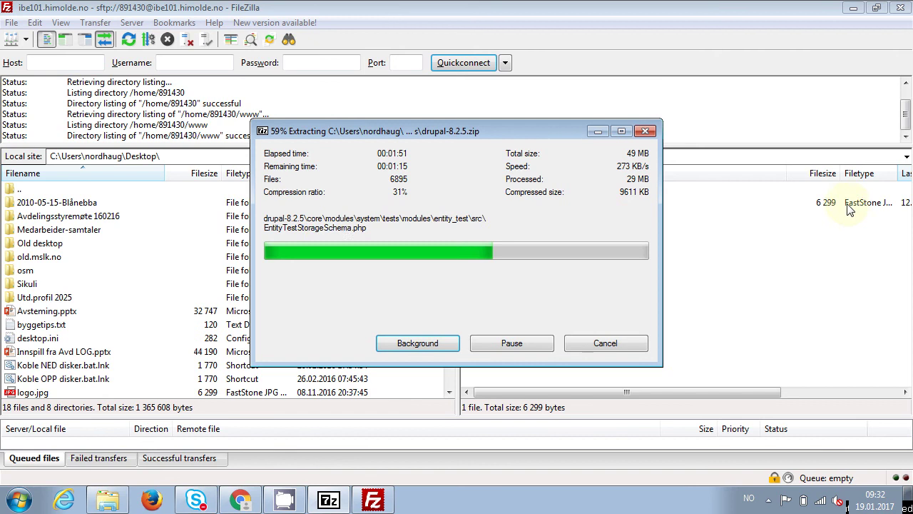
pyautogui.click(785, 279)
pyautogui.hotkey('alt', 'Tab')
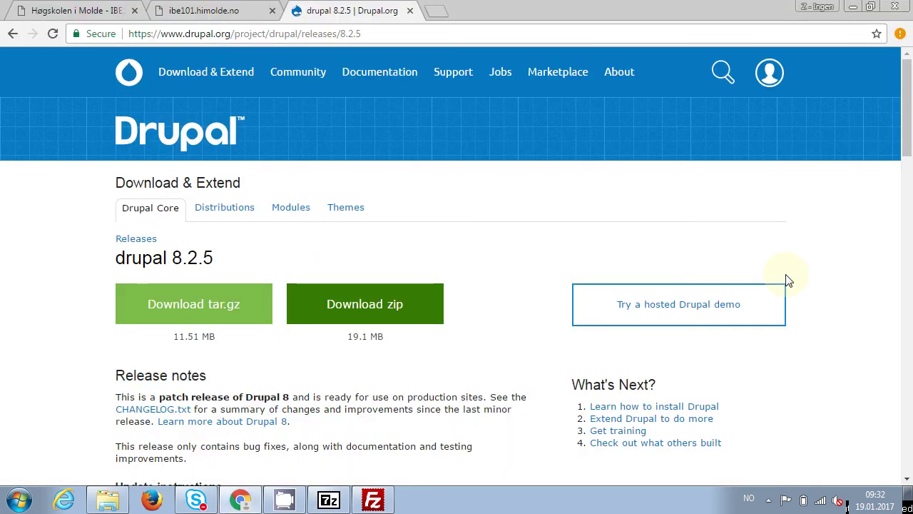
pyautogui.hotkey('ctrl', 'shift', 'Tab')
pyautogui.hotkey('ctrl', 'l')
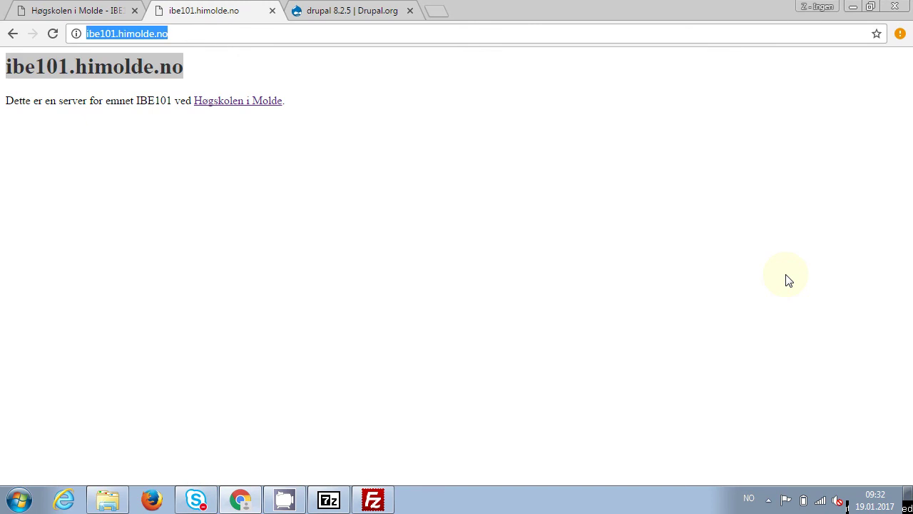
pyautogui.press('End')
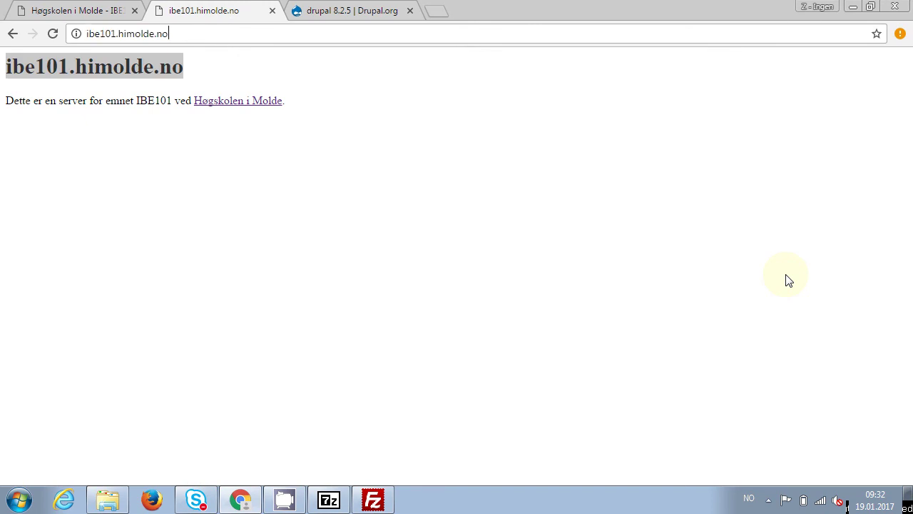
pyautogui.write('/')
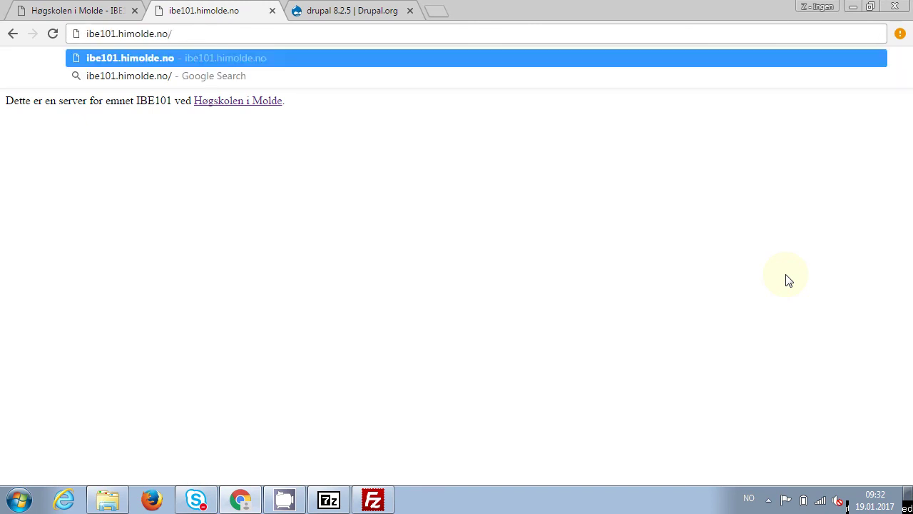
pyautogui.write('~89')
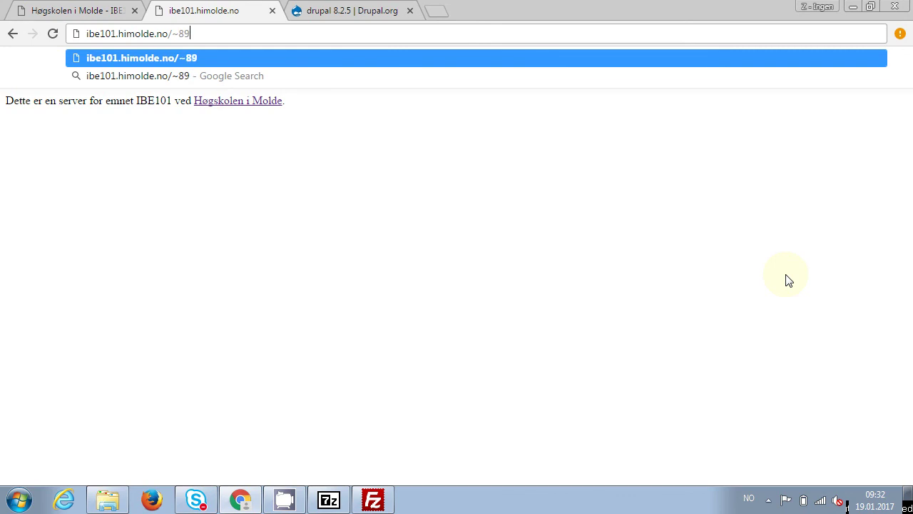
pyautogui.write('1340')
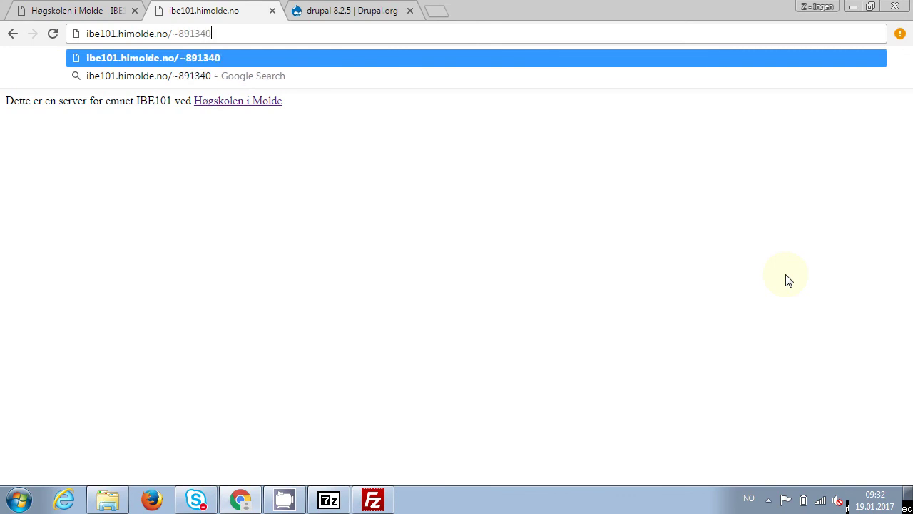
pyautogui.press('Return')
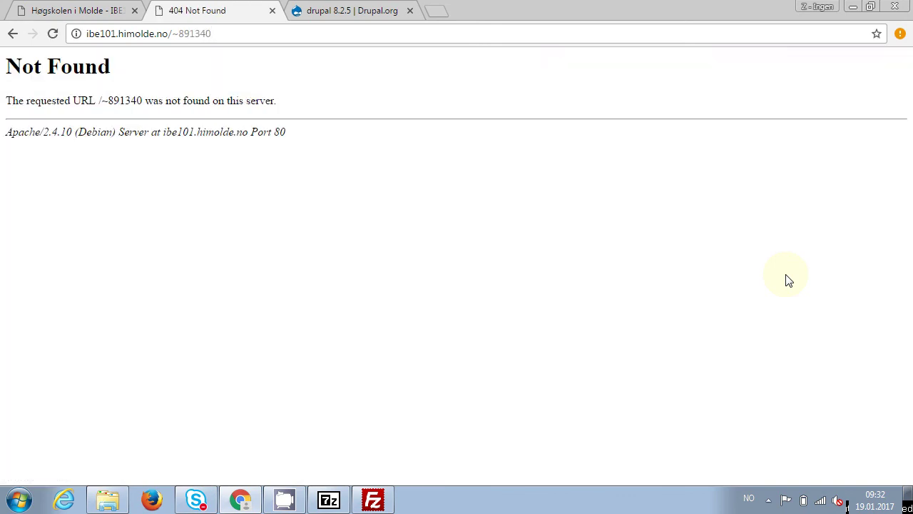
# Correct the user number to ~891430 and reload, showing the Forbidden page.
pyautogui.hotkey('ctrl', 'l')
pyautogui.press('End')
pyautogui.press('Left')
pyautogui.press('Left')
pyautogui.press('BackSpace')
pyautogui.write('4')
pyautogui.press('BackSpace')
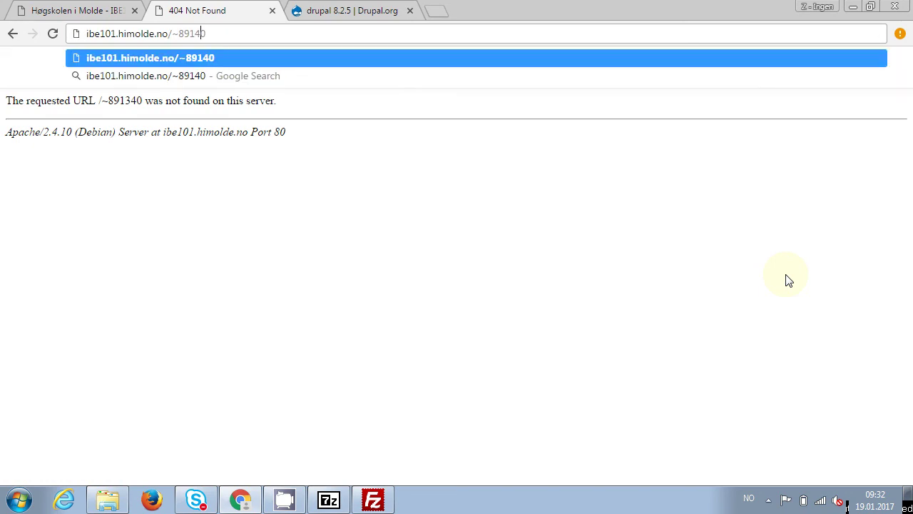
pyautogui.write('3')
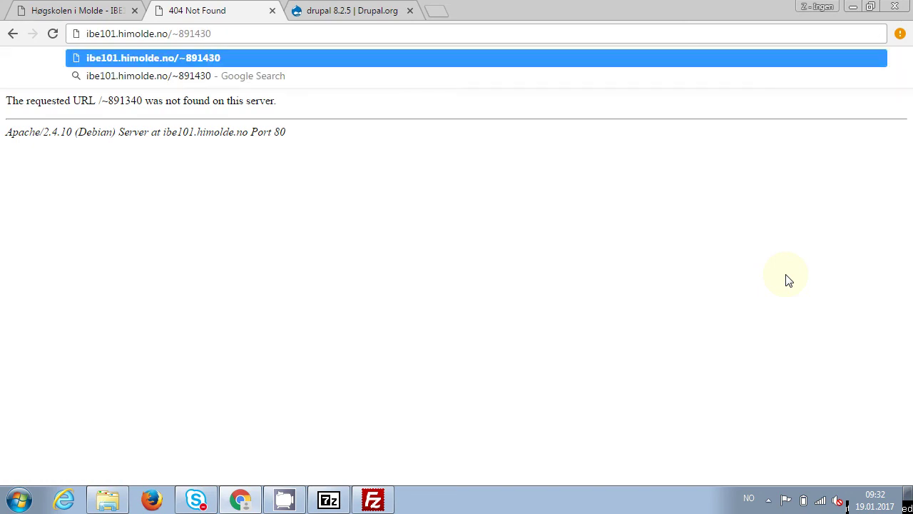
pyautogui.press('Return')
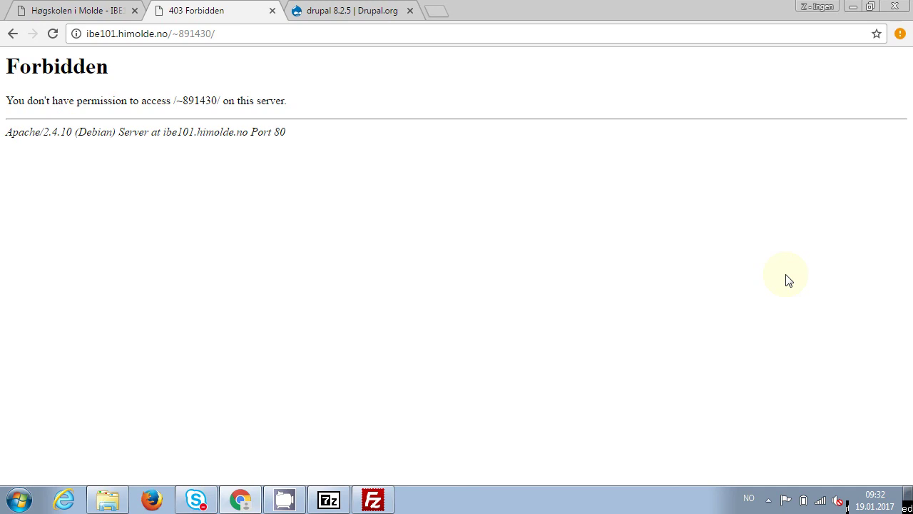
# Open logo.jpg in the personal folder, go back to the Forbidden page, and switch to FileZilla.
pyautogui.hotkey('ctrl', 'l')
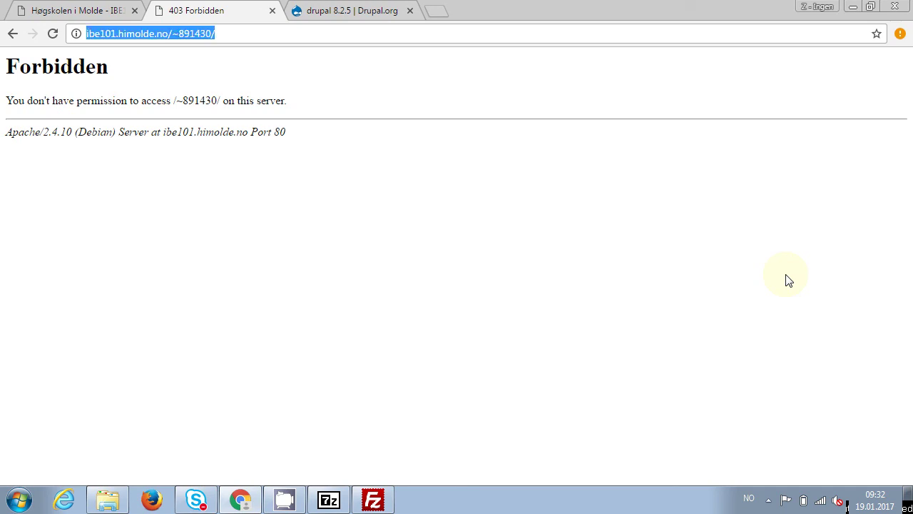
pyautogui.press('End')
pyautogui.write('logoi')
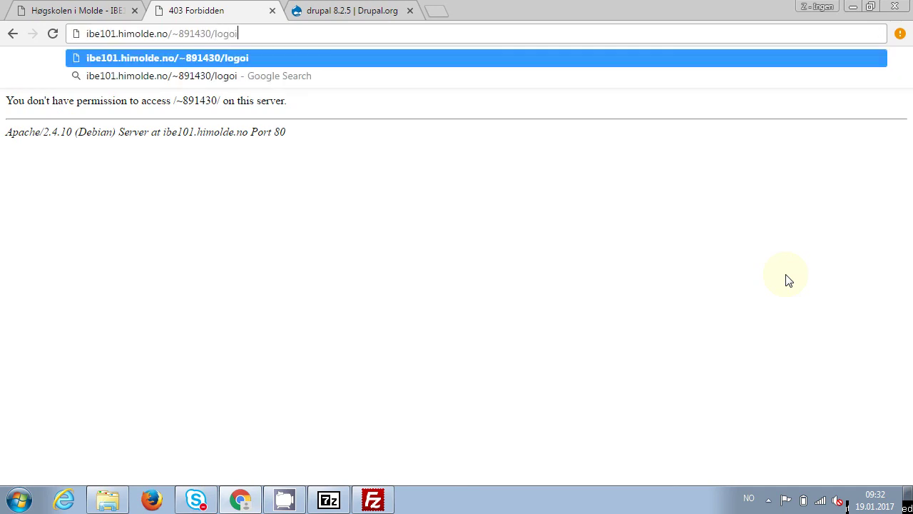
pyautogui.press('BackSpace')
pyautogui.write('.jp')
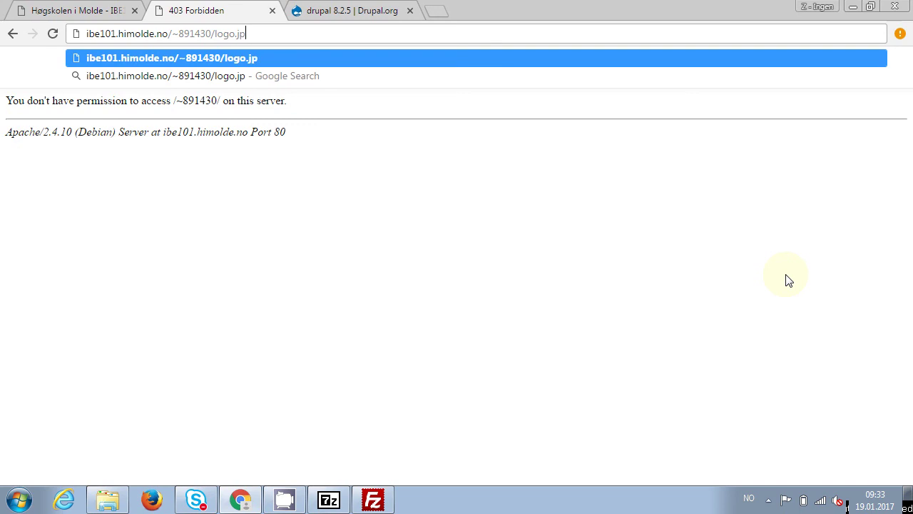
pyautogui.write('g')
pyautogui.press('Return')
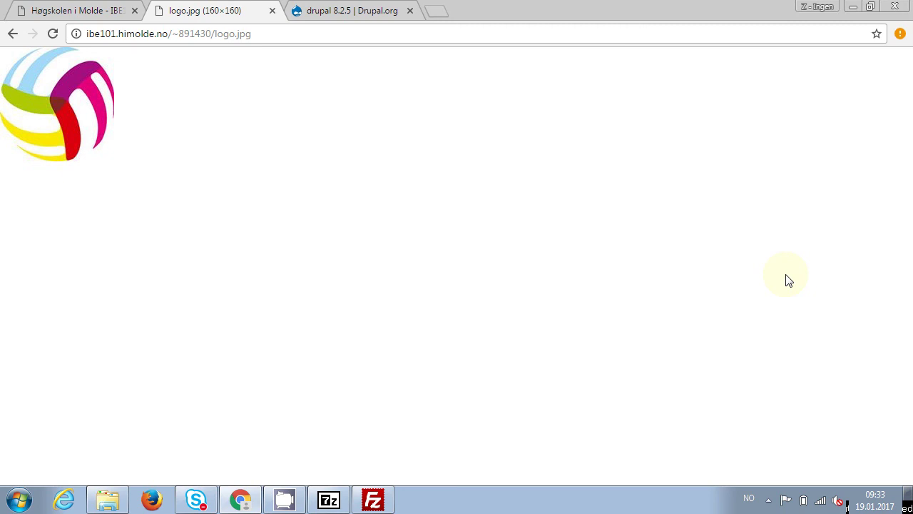
pyautogui.hotkey('alt', 'Left')
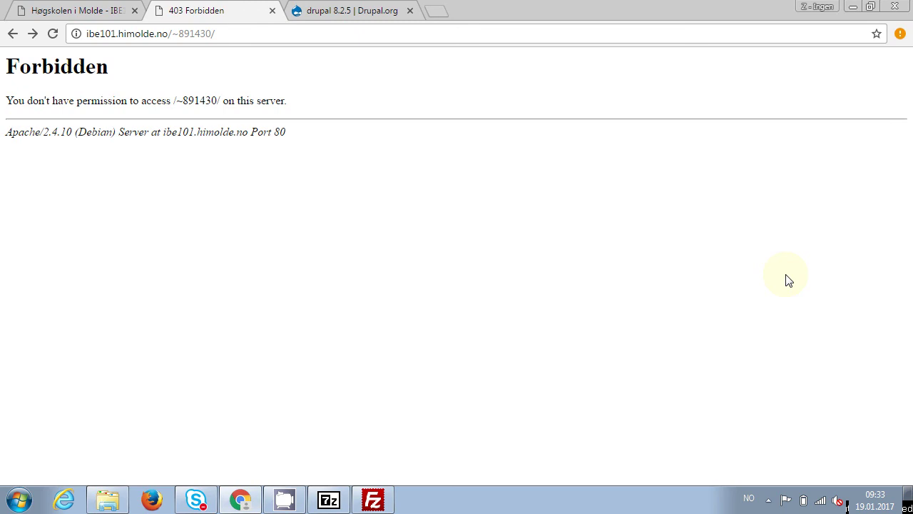
pyautogui.hotkey('alt', 'Tab')
pyautogui.hotkey('alt', 'Tab')
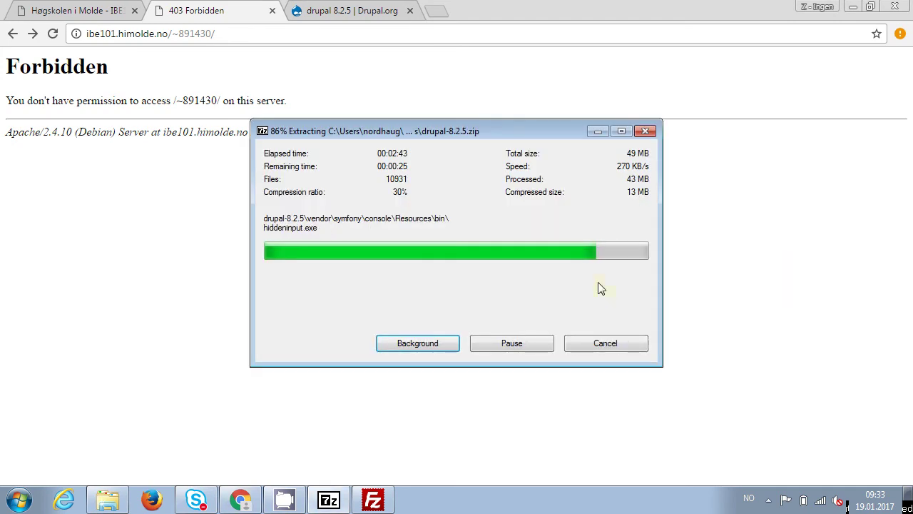
pyautogui.hotkey('alt', 'Tab')
pyautogui.hotkey('alt', 'Tab')
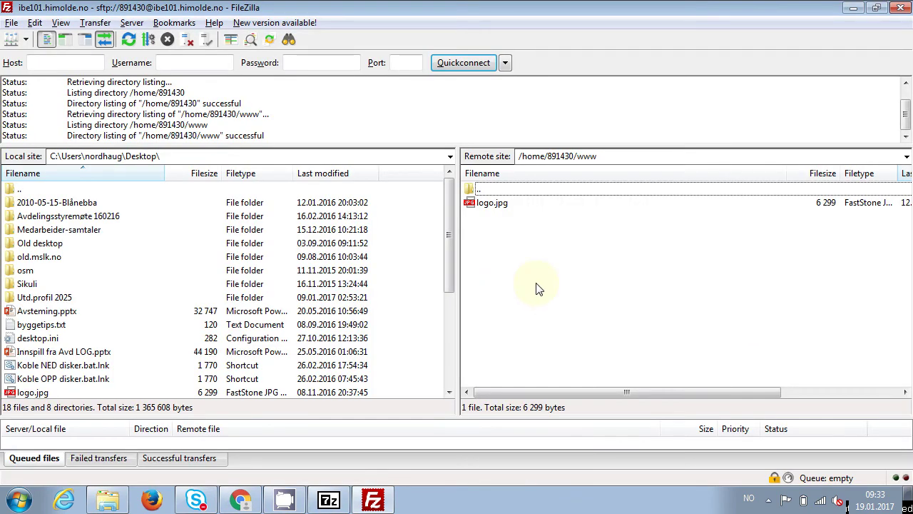
# Create a new empty file named .htaccess in the server's www folder.
pyautogui.rightClick(539, 288)
pyautogui.click(591, 378)
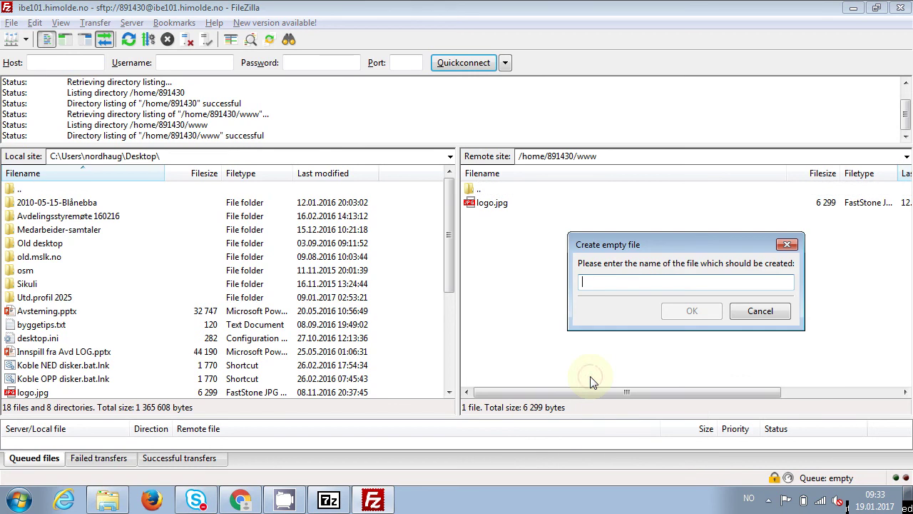
pyautogui.write('.h')
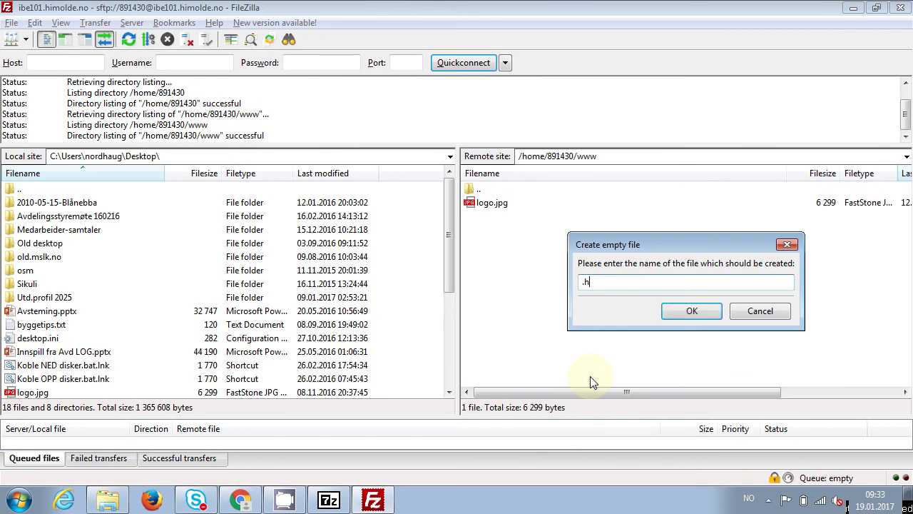
pyautogui.write('taccess')
pyautogui.press('Return')
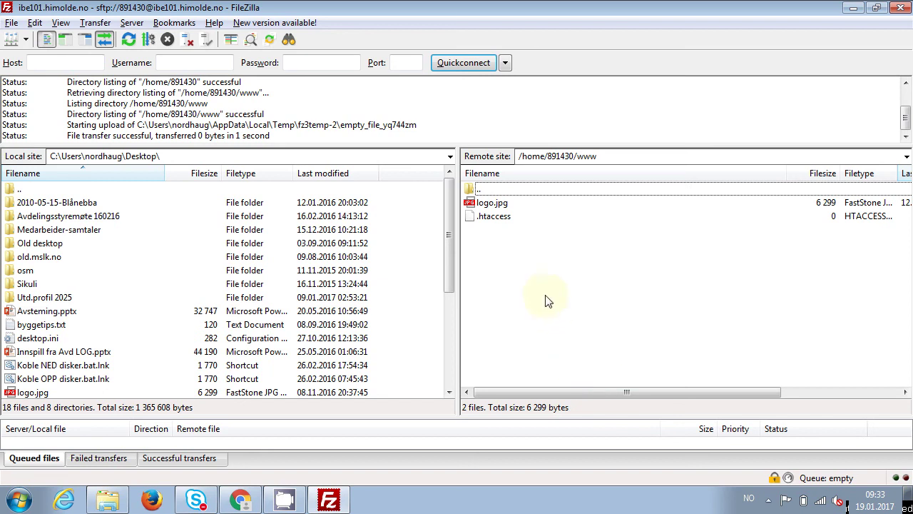
# Open .htaccess with View/Edit, then close Notepad++ without changes.
pyautogui.click(495, 224)
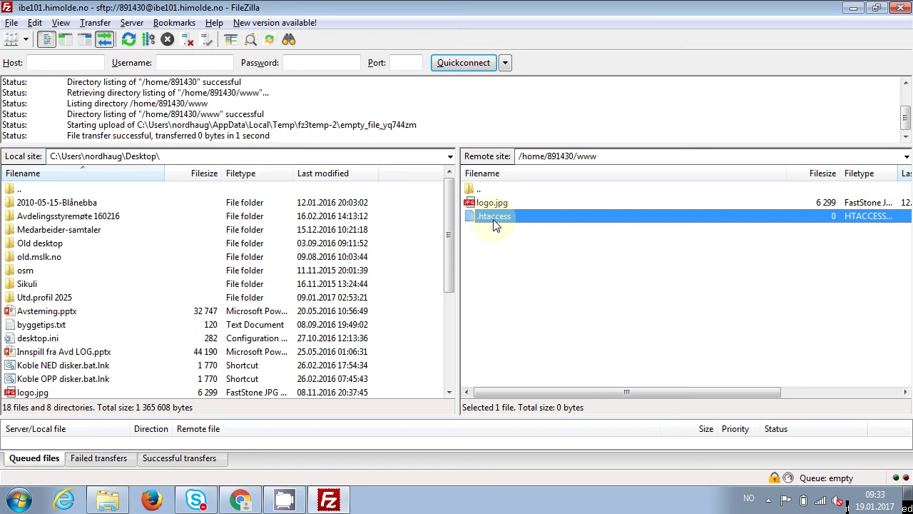
pyautogui.rightClick(495, 225)
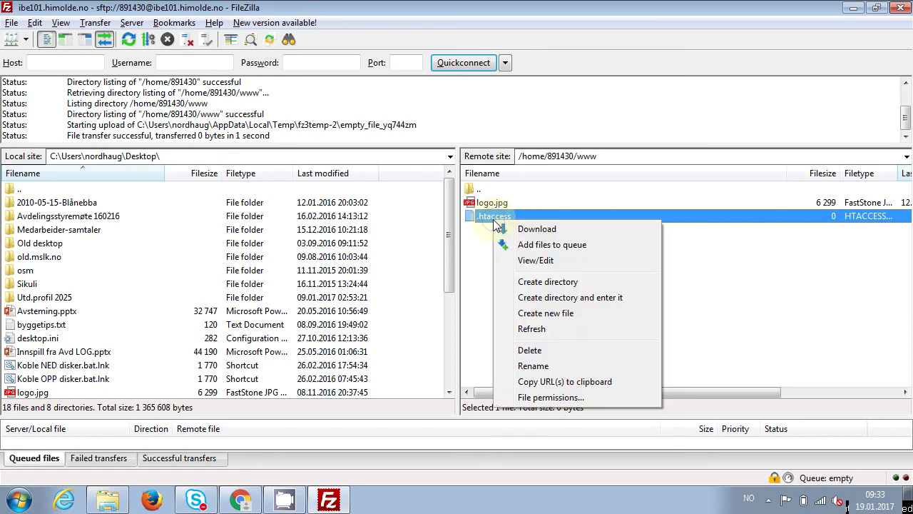
pyautogui.click(536, 261)
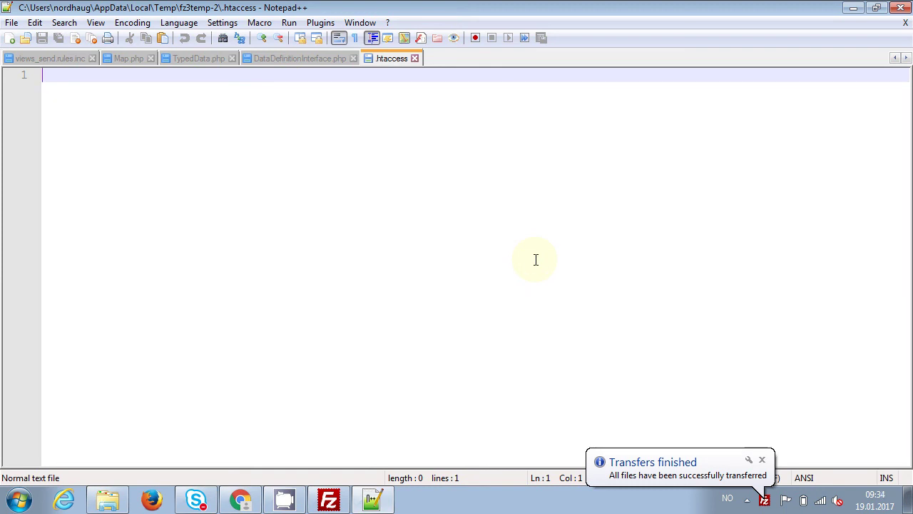
pyautogui.click(901, 9)
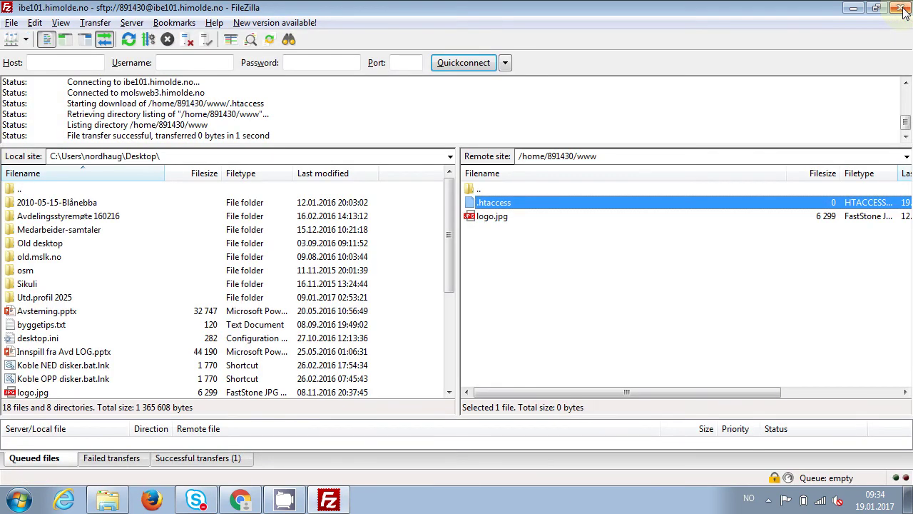
pyautogui.click(33, 25)
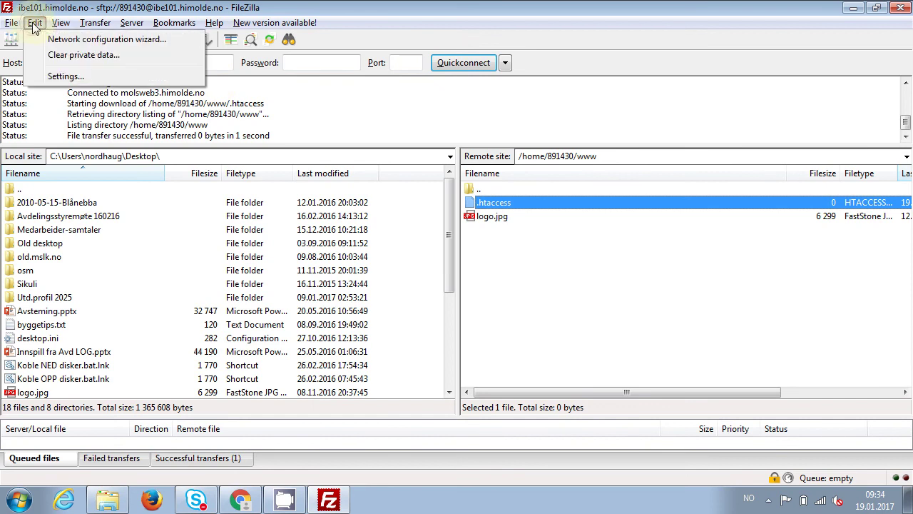
pyautogui.click(50, 74)
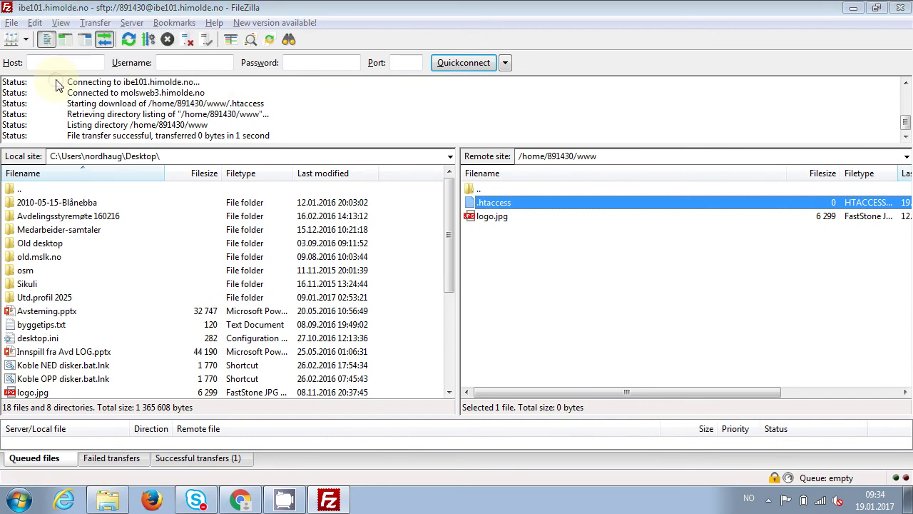
pyautogui.click(253, 303)
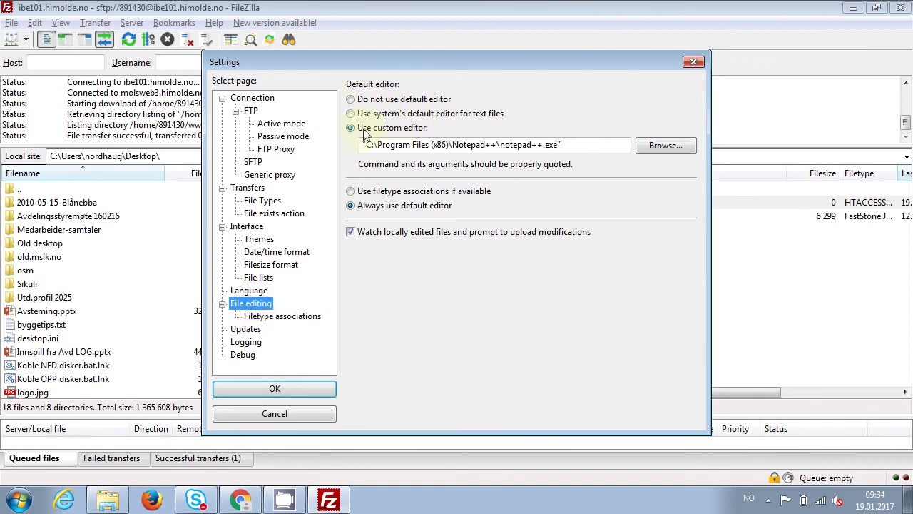
pyautogui.click(424, 140)
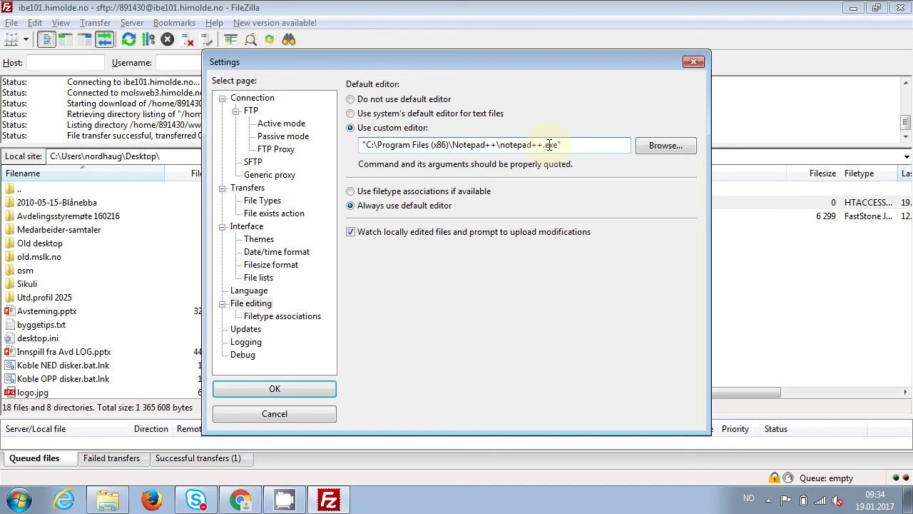
pyautogui.click(390, 209)
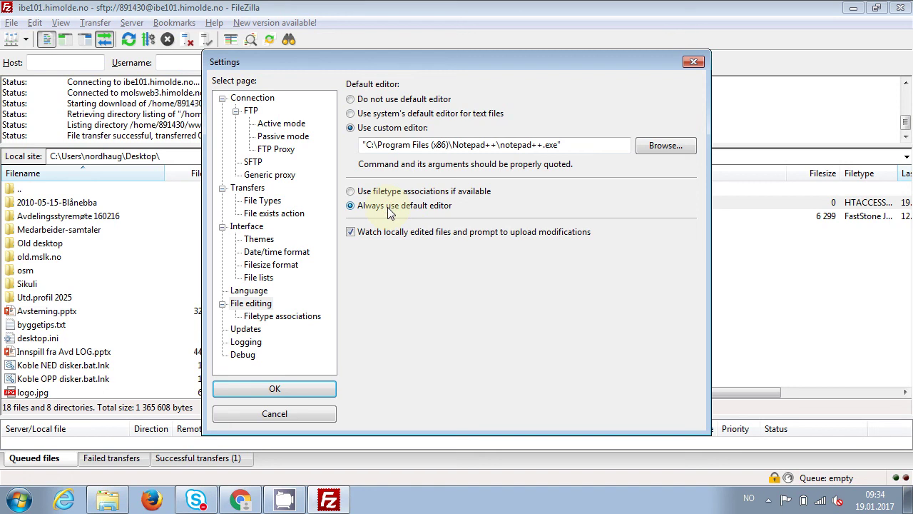
pyautogui.click(696, 64)
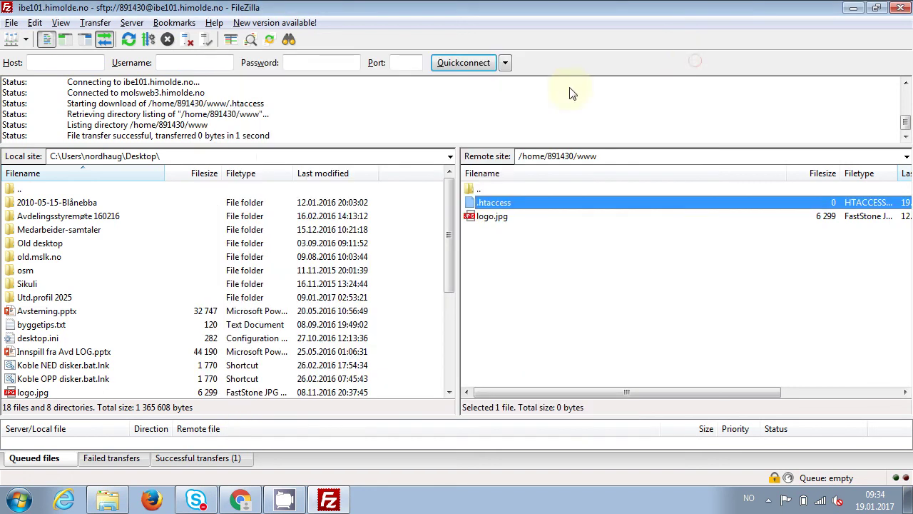
# Re-download .htaccess for editing, enter Options +Indexes, save it, and close Notepad++.
pyautogui.rightClick(489, 206)
pyautogui.click(524, 244)
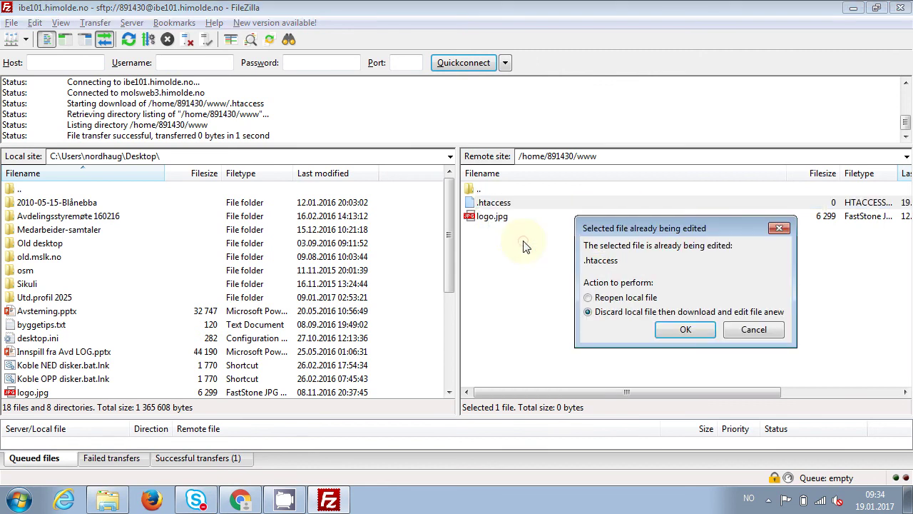
pyautogui.click(685, 333)
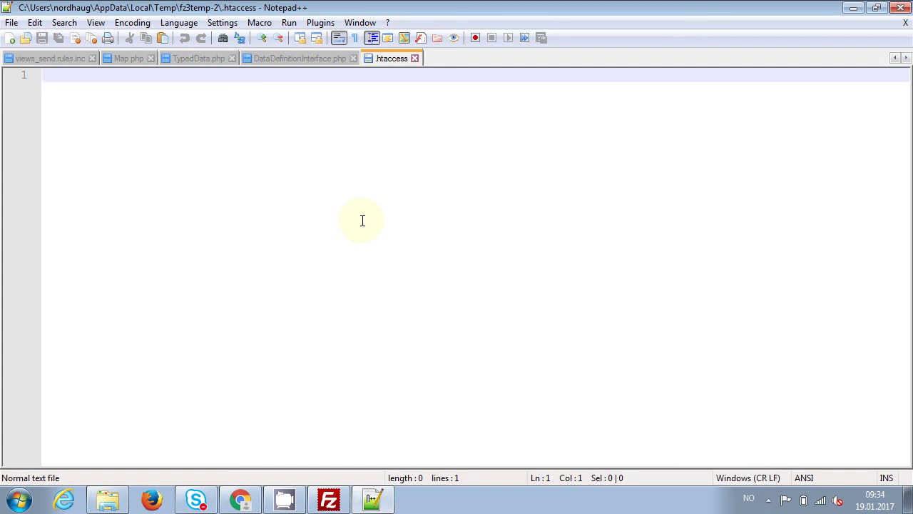
pyautogui.write('Options')
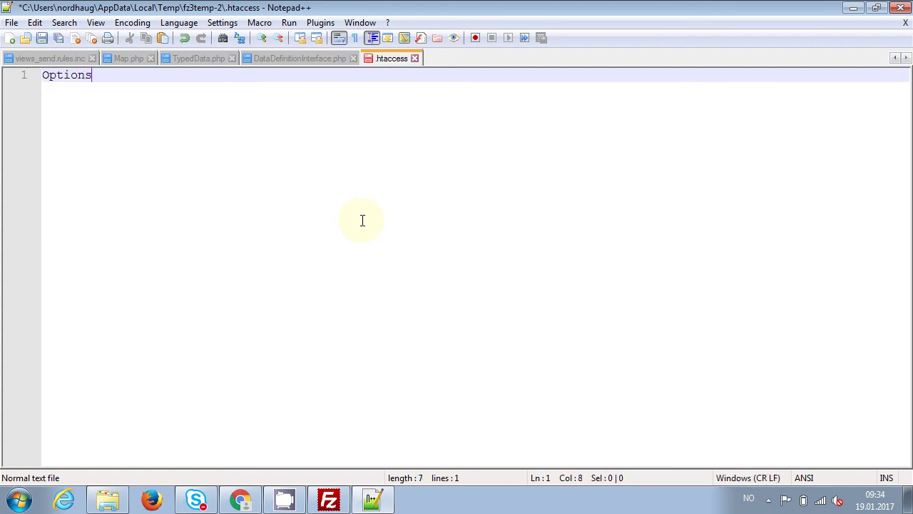
pyautogui.write(' +In')
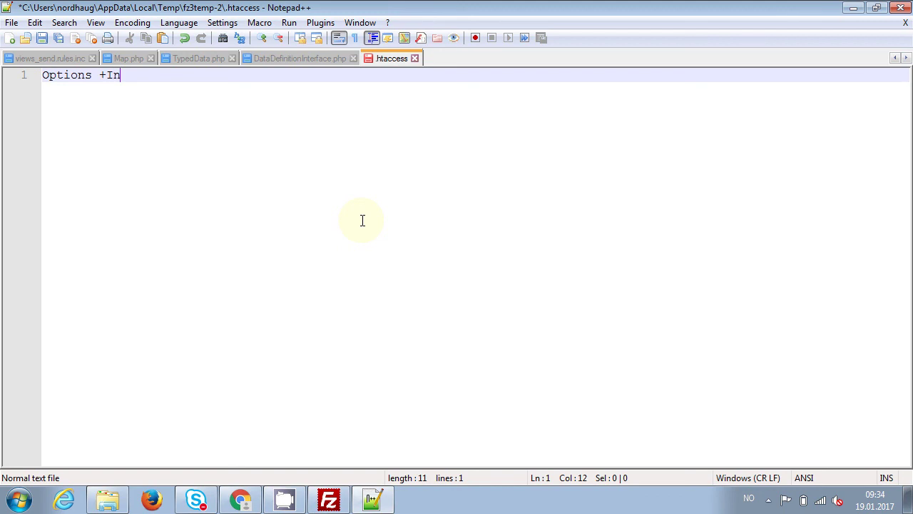
pyautogui.write('dexes')
pyautogui.hotkey('ctrl', 's')
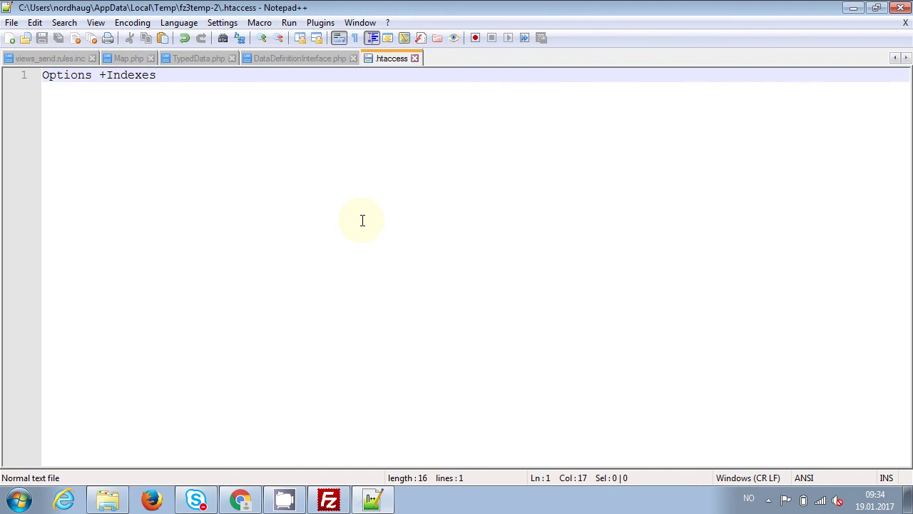
pyautogui.press('alt')
pyautogui.hotkey('alt', 'F4')
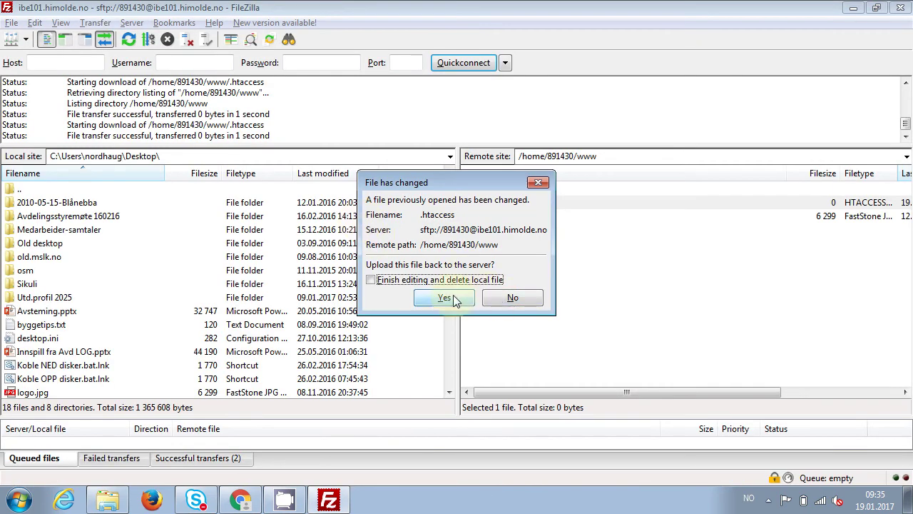
# Upload the edited .htaccess, reload Chrome to get the directory listing, and view logo.jpg.
pyautogui.click(453, 294)
pyautogui.hotkey('alt', 'Tab')
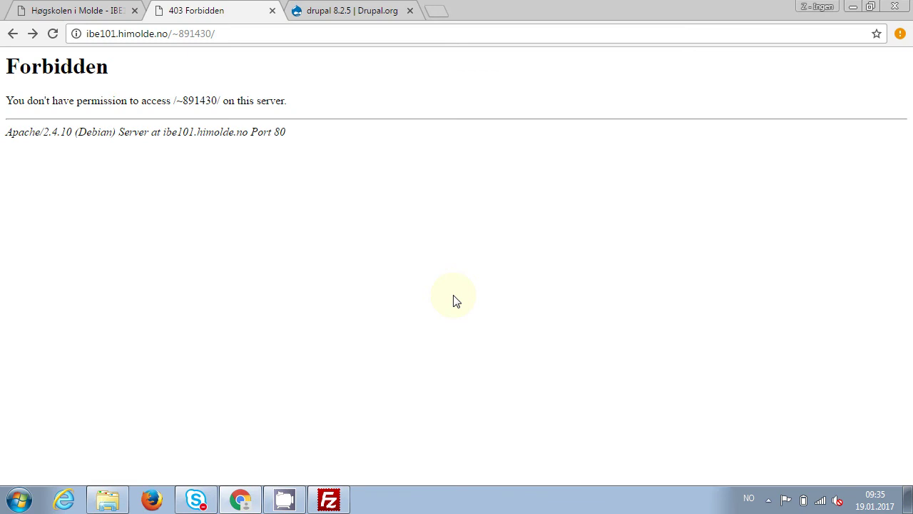
pyautogui.press('F5')
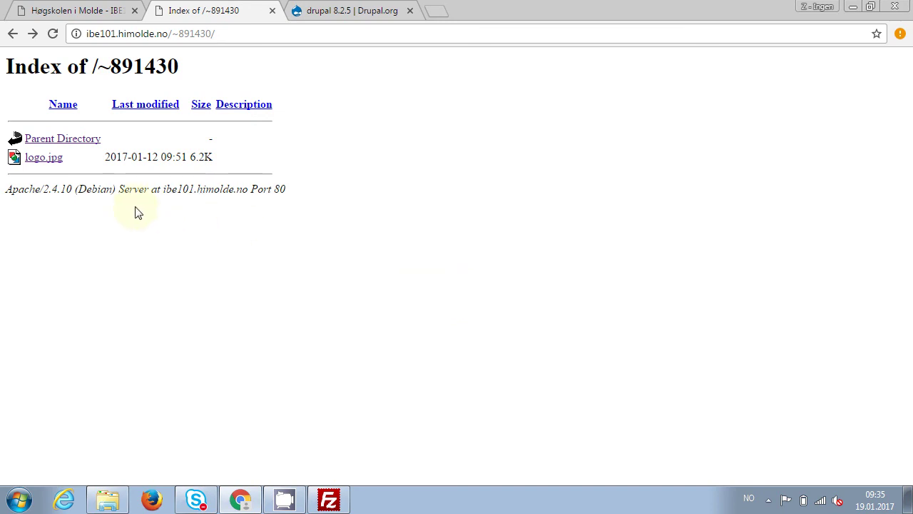
pyautogui.click(43, 159)
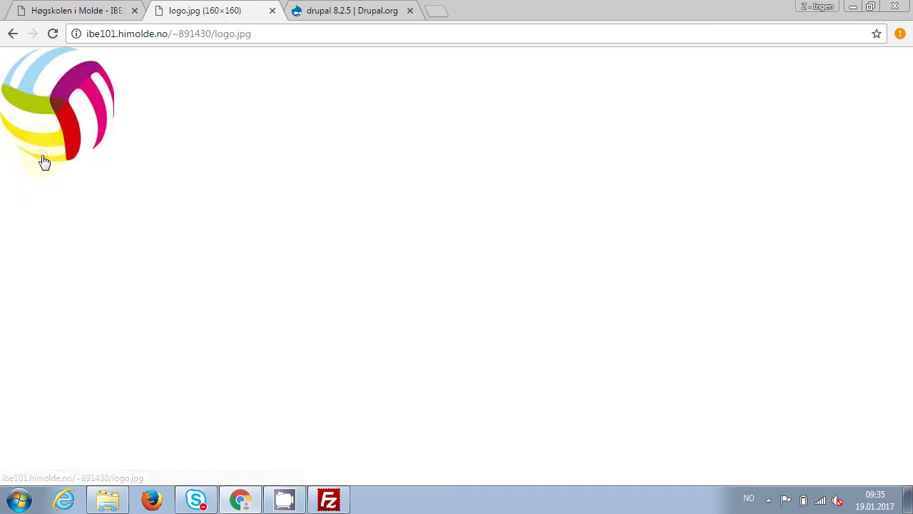
pyautogui.hotkey('alt', 'Left')
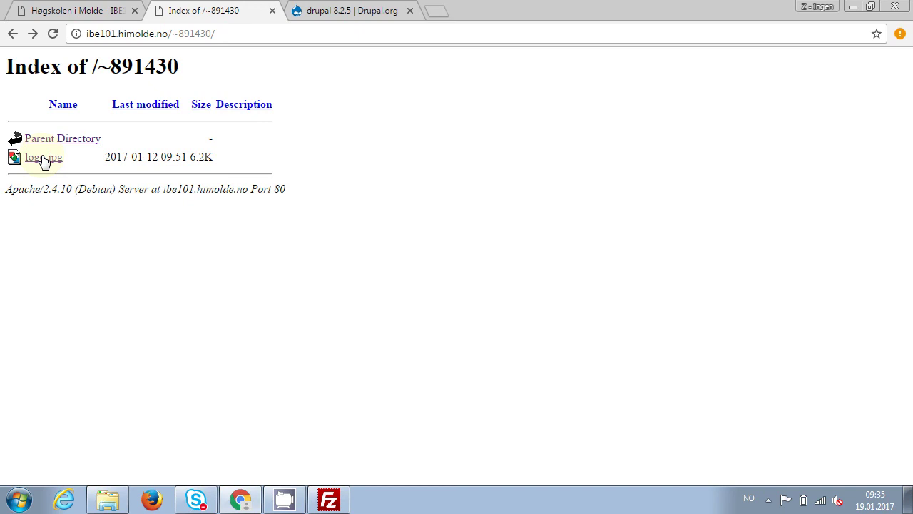
pyautogui.hotkey('alt', 'Tab')
pyautogui.hotkey('alt', 'Tab')
pyautogui.hotkey('alt', 'Tab')
pyautogui.hotkey('alt', 'Tab')
pyautogui.hotkey('alt', 'Tab')
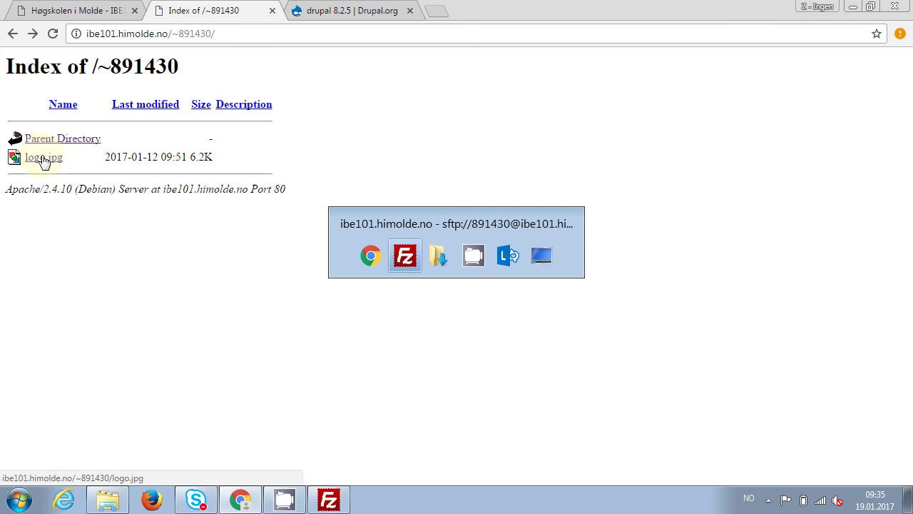
# Inspect the drupal-8.2.5 folder's contents and Properties (12 463 files, 49.8 MB), then return to Chrome.
pyautogui.hotkey('alt', 'Tab')
pyautogui.hotkey('alt', 'Tab')
pyautogui.hotkey('alt', 'Tab')
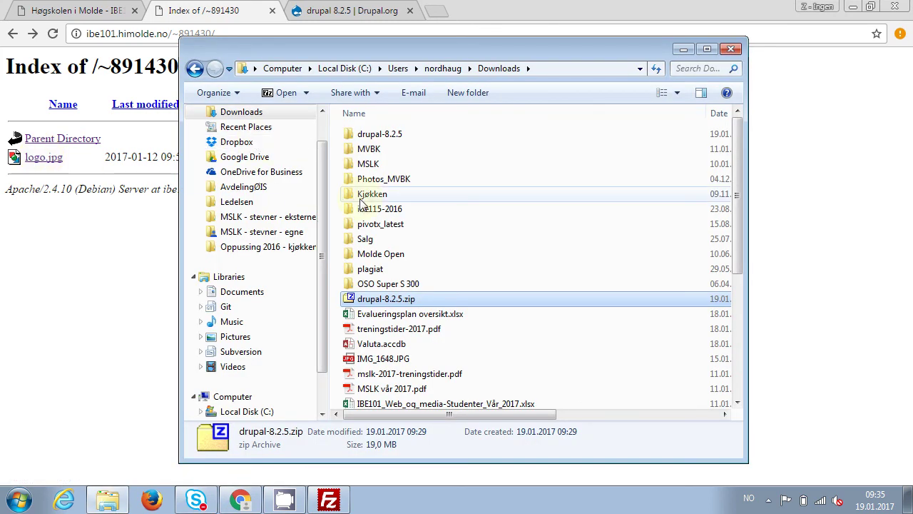
pyautogui.doubleClick(385, 134)
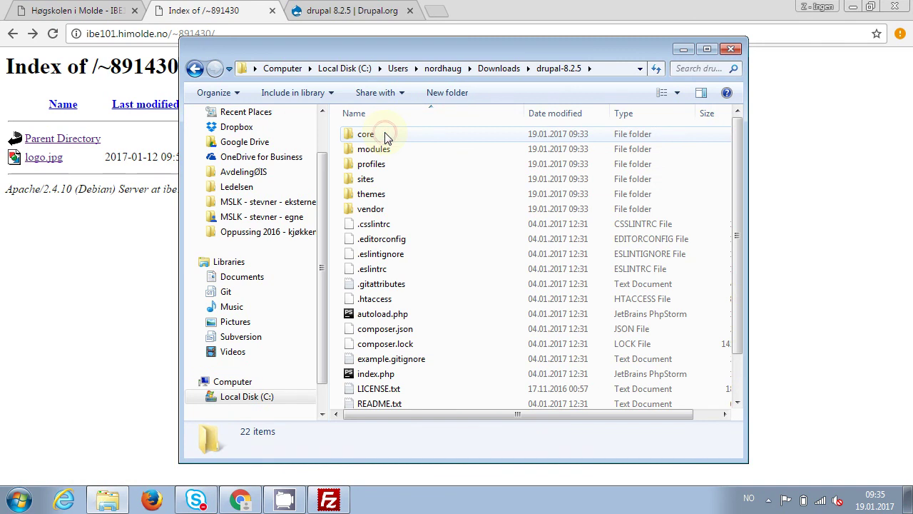
pyautogui.click(492, 69)
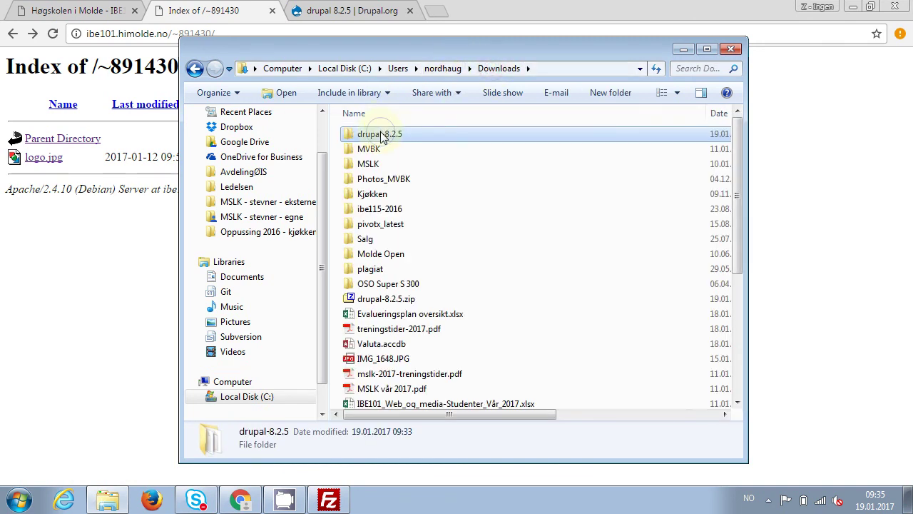
pyautogui.rightClick(382, 137)
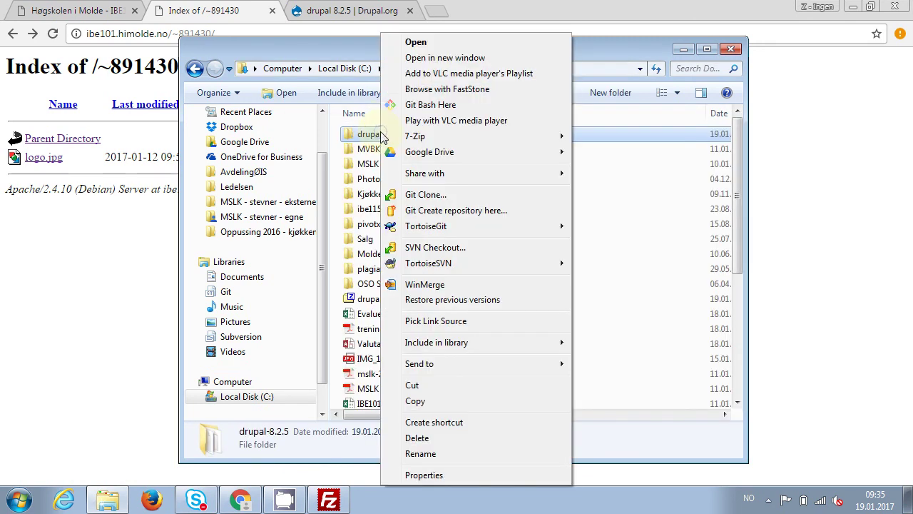
pyautogui.click(397, 474)
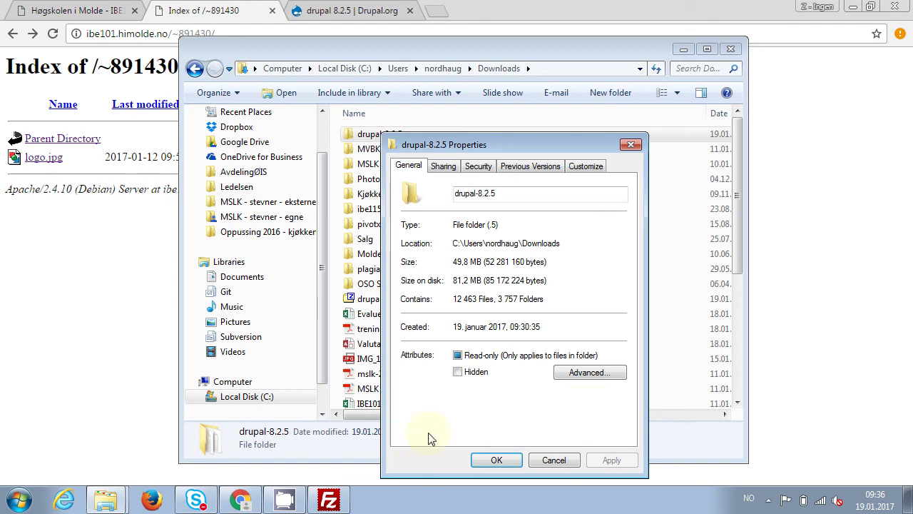
pyautogui.click(631, 146)
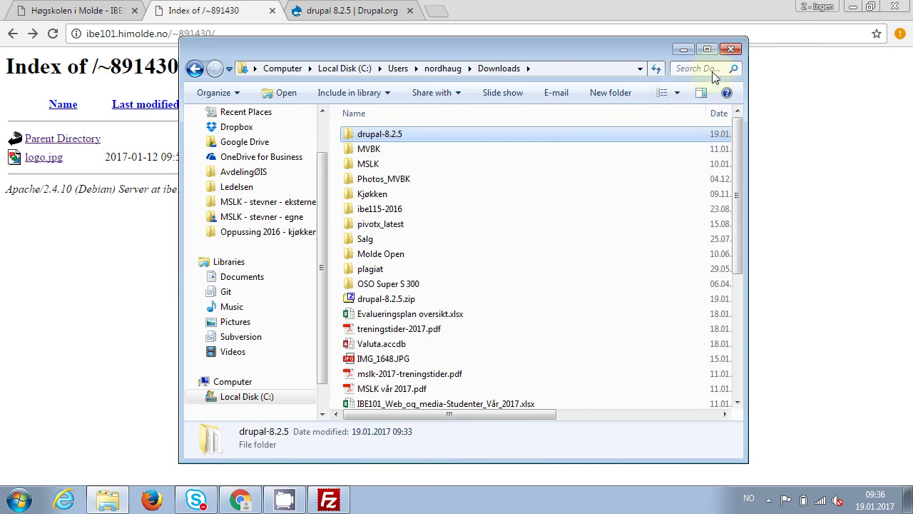
pyautogui.click(782, 116)
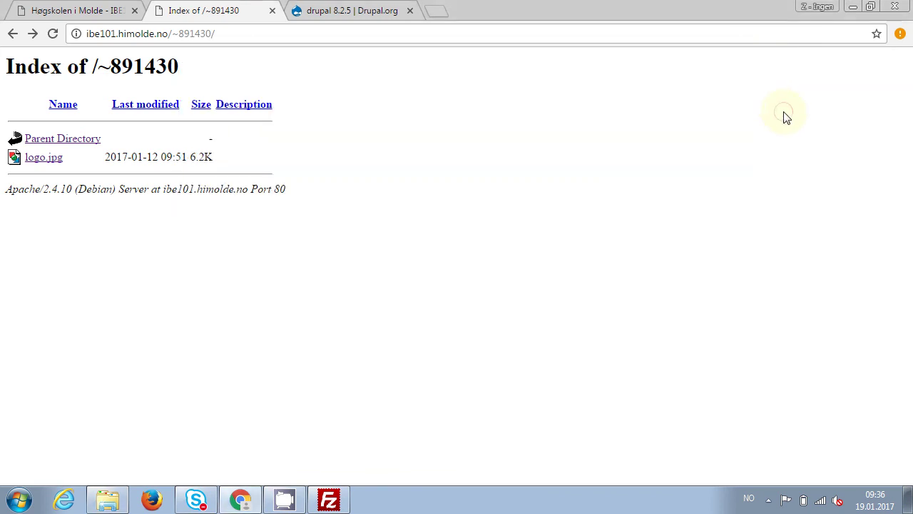
# Browse FileZilla's local pane to Downloads and drag drupal-8.2.5 onto the remote www folder.
pyautogui.hotkey('alt', 'Tab')
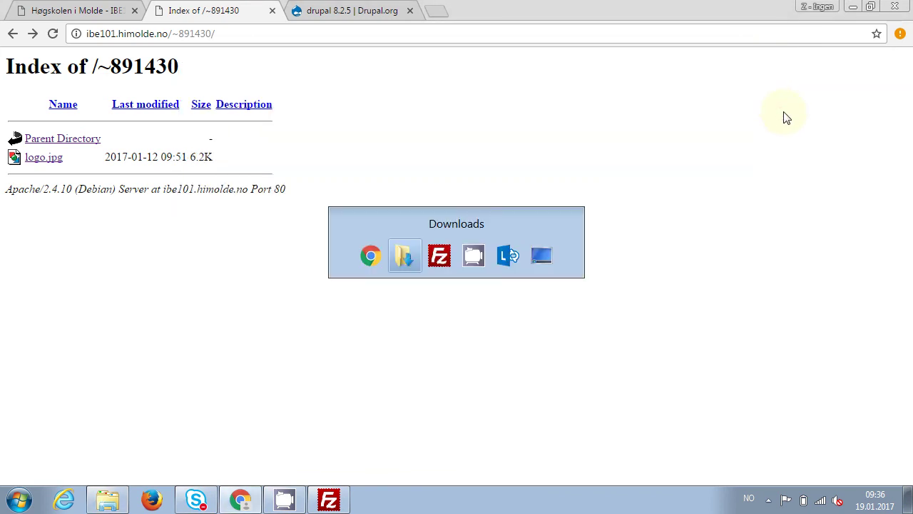
pyautogui.hotkey('alt', 'Tab')
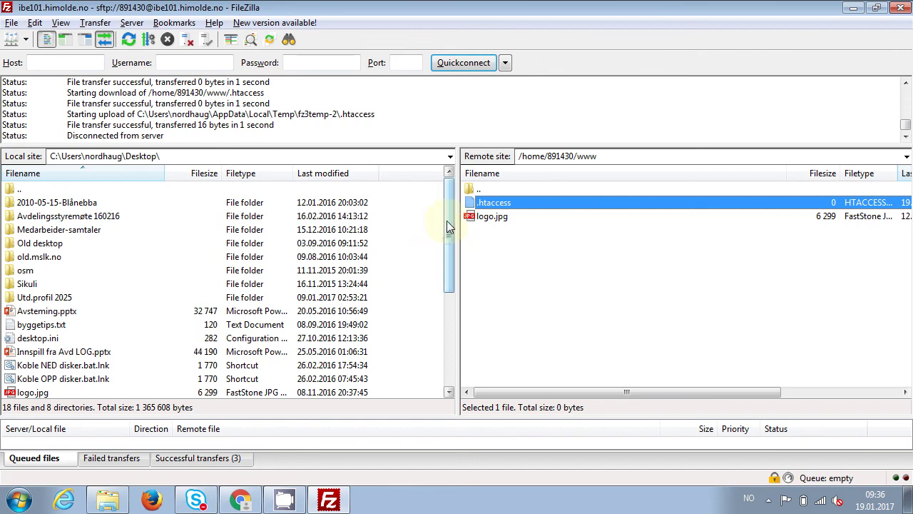
pyautogui.doubleClick(13, 190)
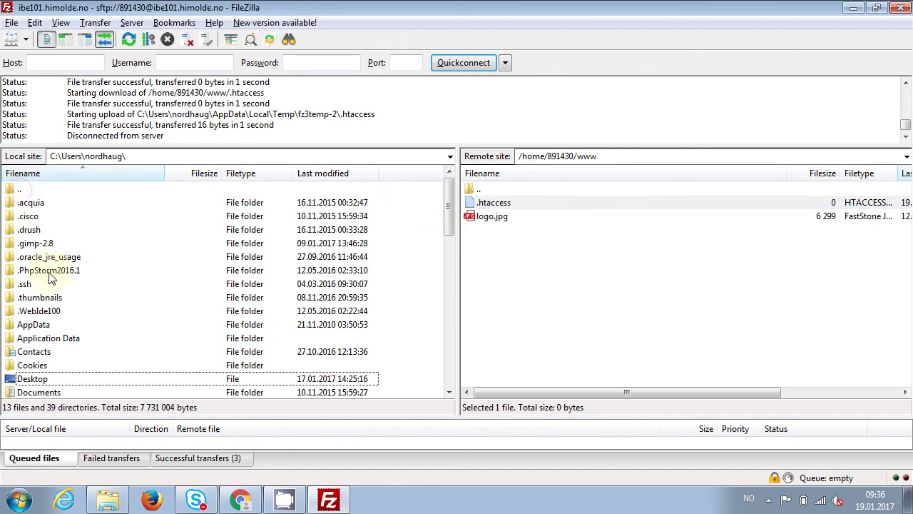
pyautogui.press('Down')
pyautogui.press('Down')
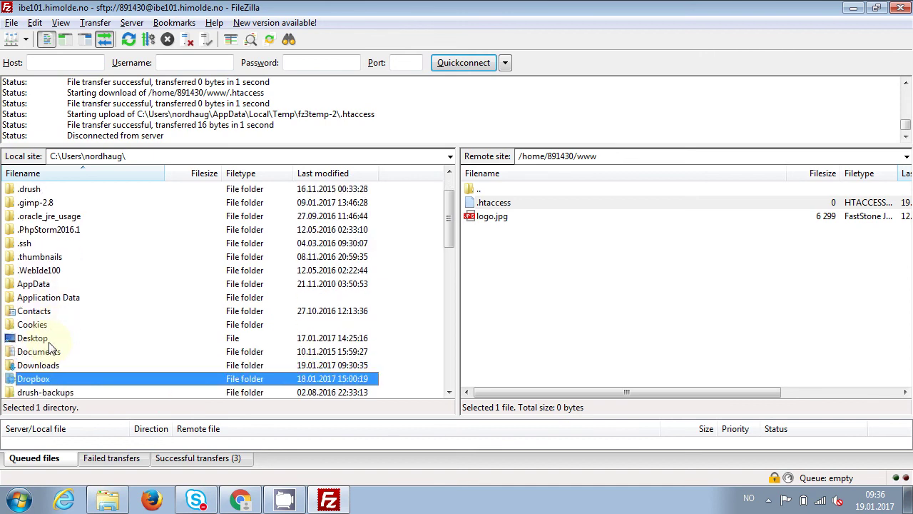
pyautogui.press('Return')
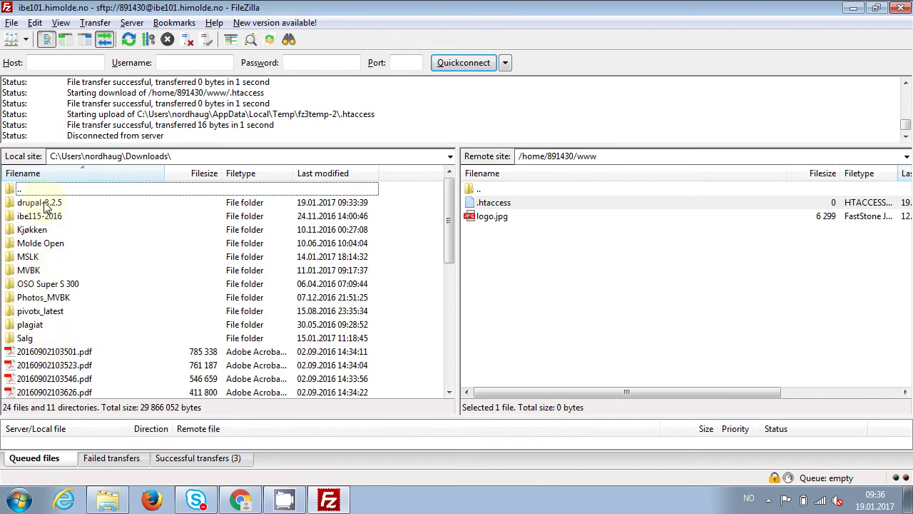
pyautogui.click(44, 203)
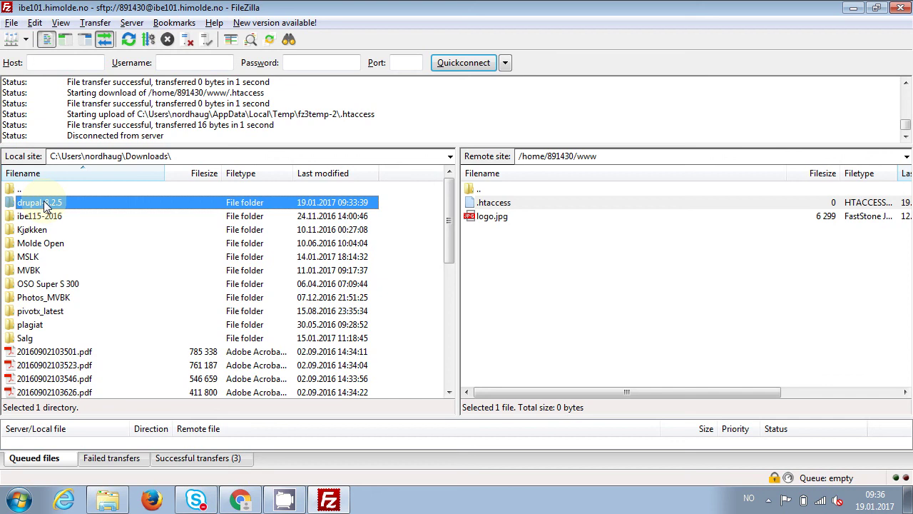
pyautogui.moveTo(44, 204); pyautogui.dragTo(539, 281)
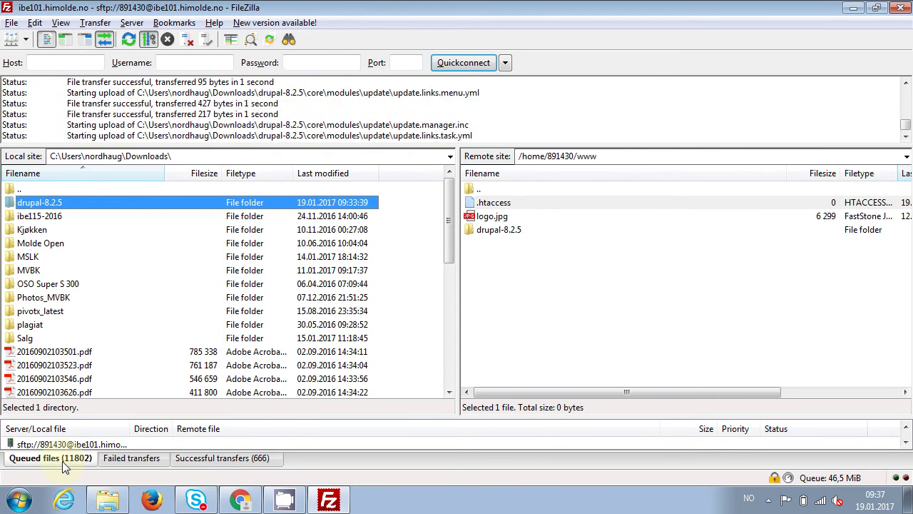
pyautogui.hotkey('alt', 'Tab')
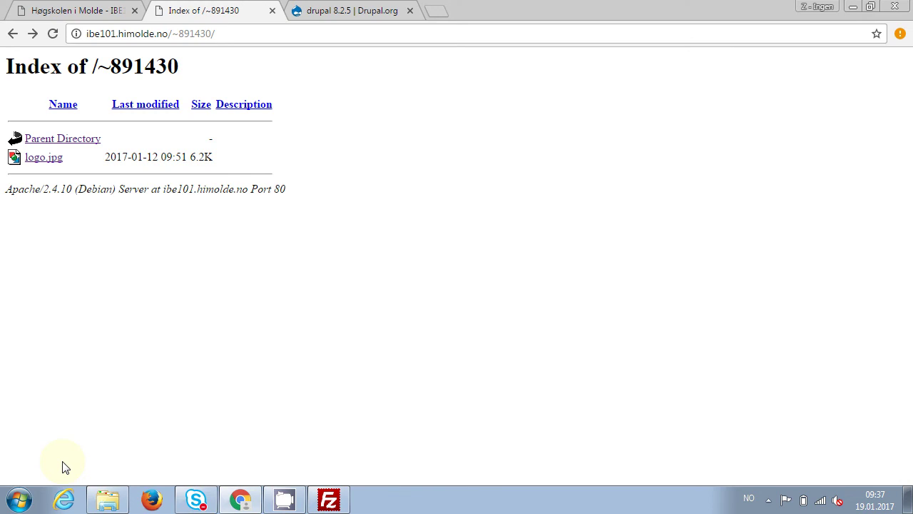
# Reload Chrome's directory listing to check for drupal-8.2.5, then watch FileZilla's upload progress.
pyautogui.hotkey('alt', 'Tab')
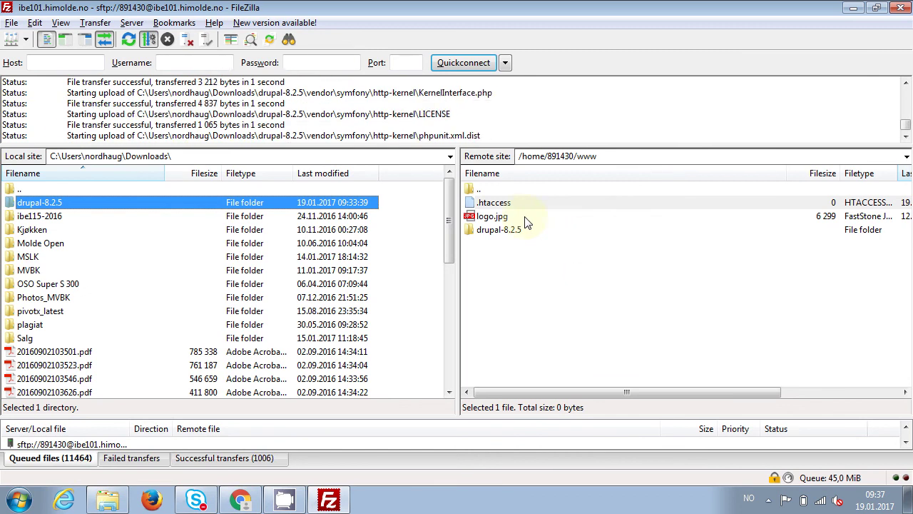
pyautogui.hotkey('alt', 'Tab')
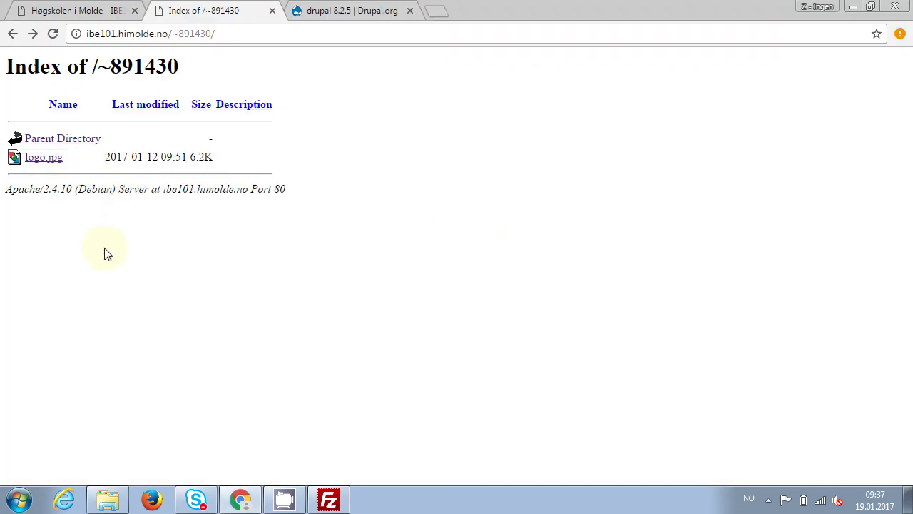
pyautogui.press('F5')
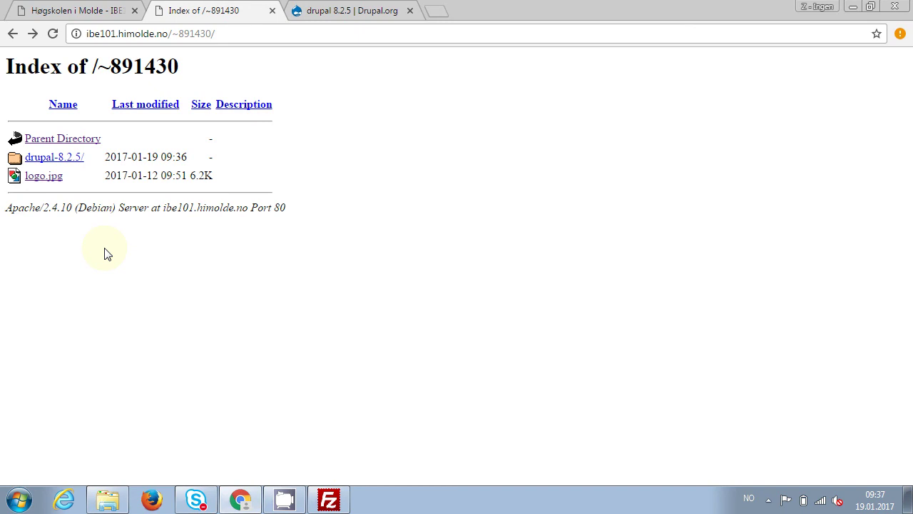
pyautogui.hotkey('alt', 'Tab')
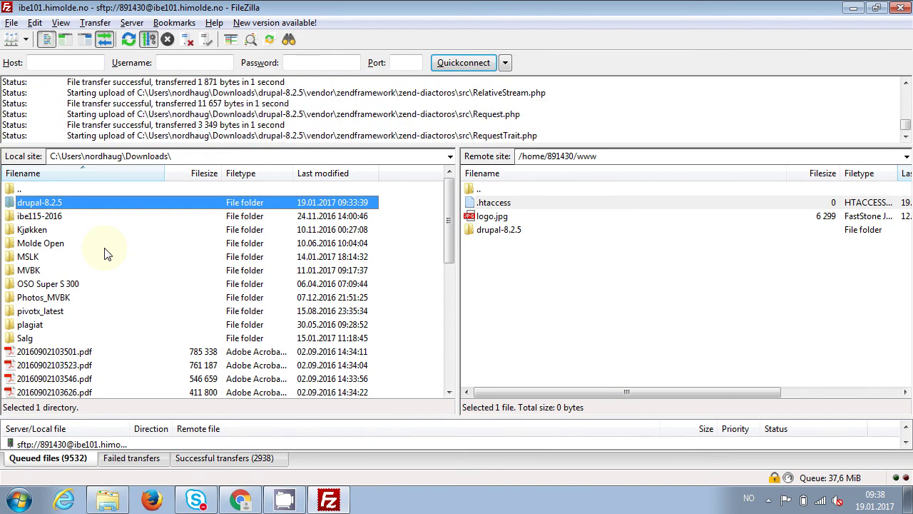
pyautogui.hotkey('ctrl', 'alt', 'p')
pyautogui.press('Escape')
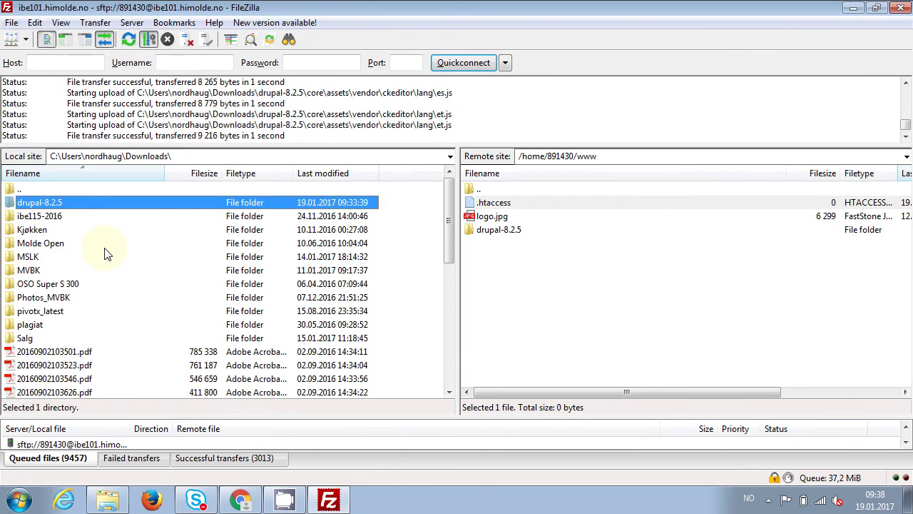
pyautogui.press('super')
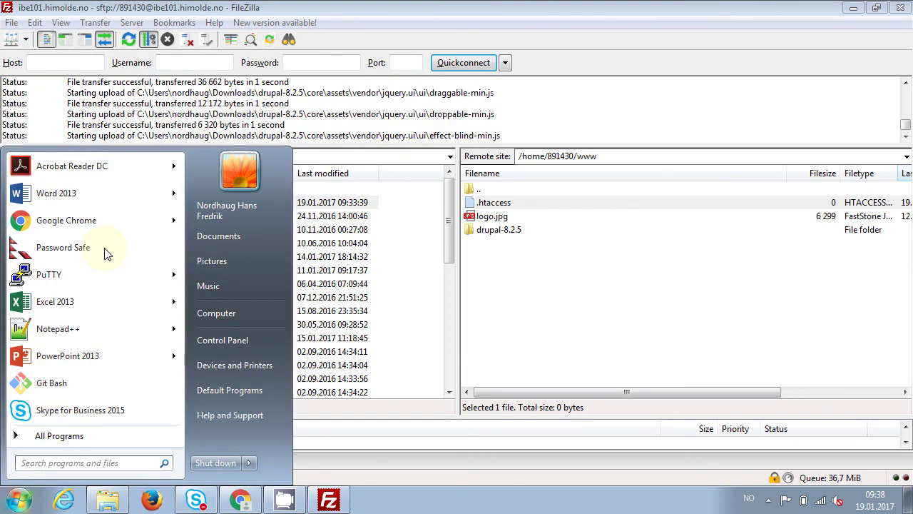
# Launch PuTTY and open an SSH connection to ibe101.himolde.no.
pyautogui.write('putty')
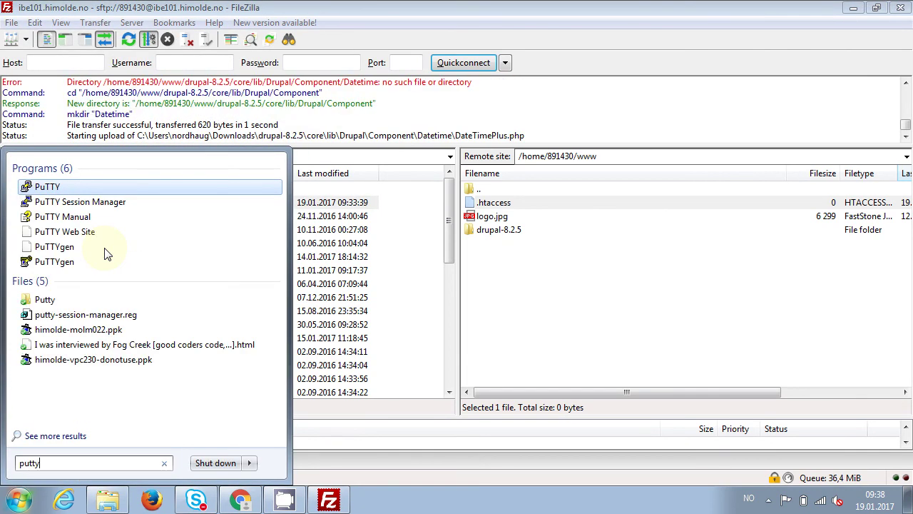
pyautogui.press('Return')
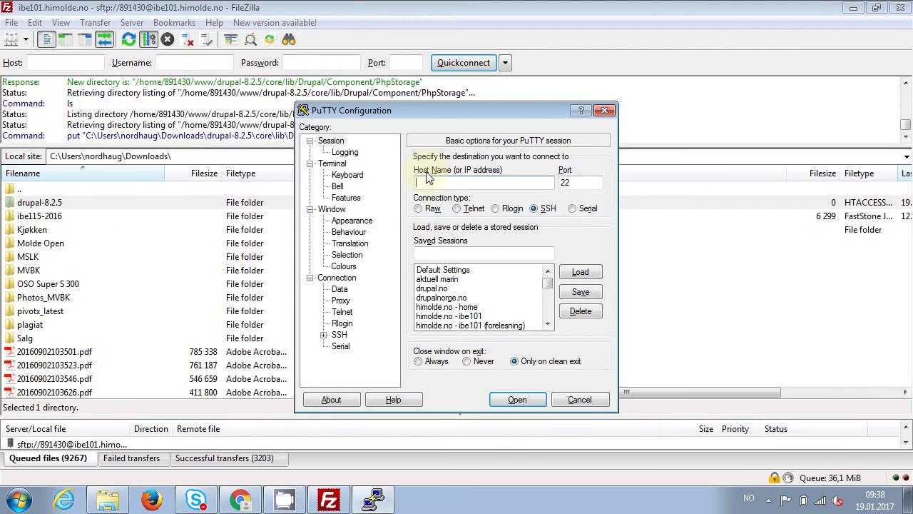
pyautogui.click(444, 182)
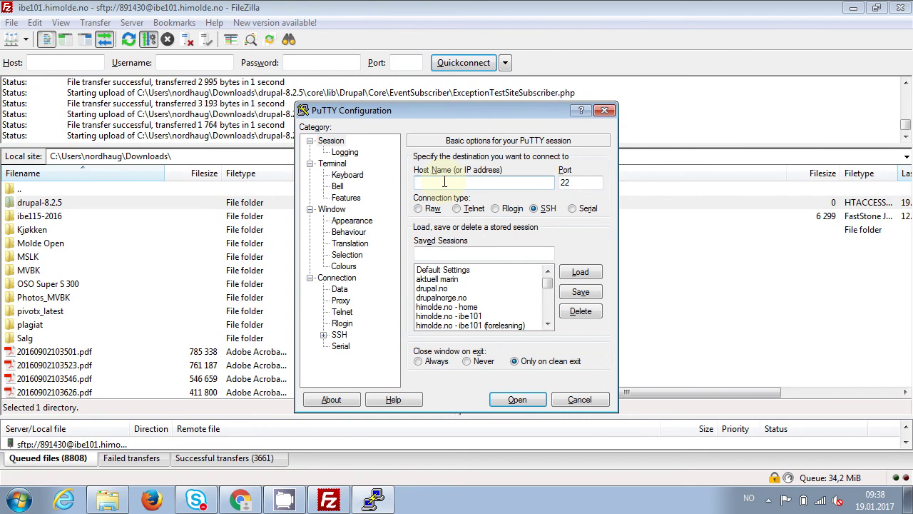
pyautogui.write('ibe1')
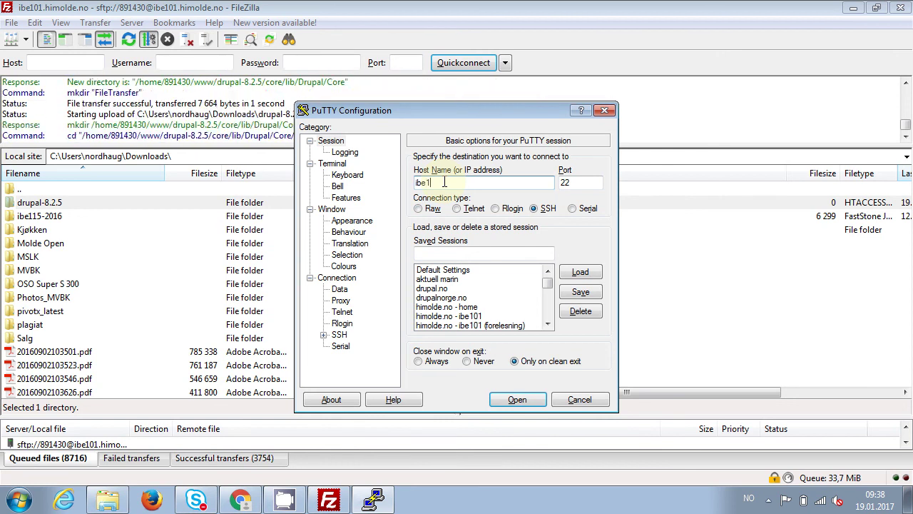
pyautogui.write('01.himo')
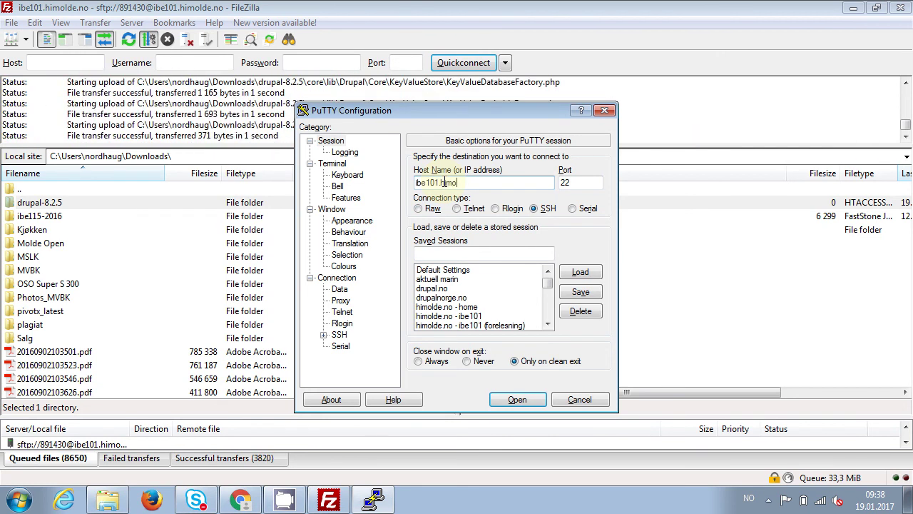
pyautogui.write('lde.no')
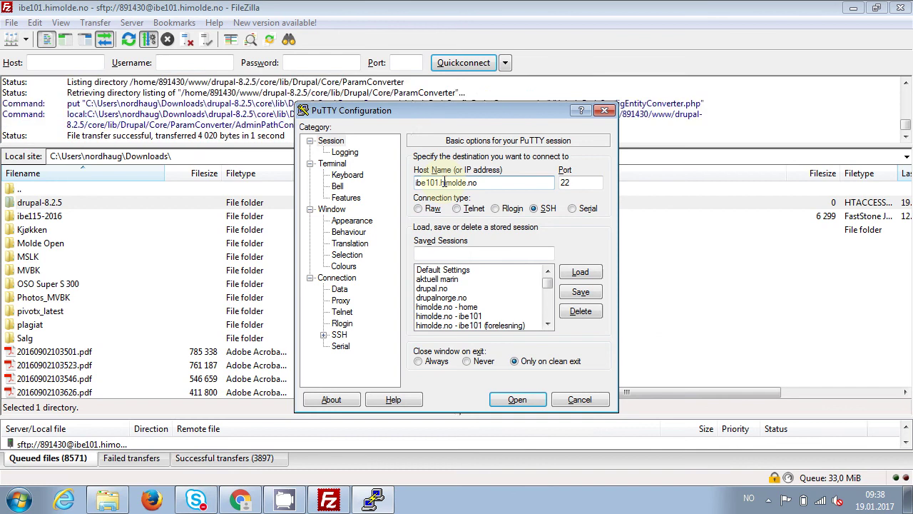
pyautogui.press('Return')
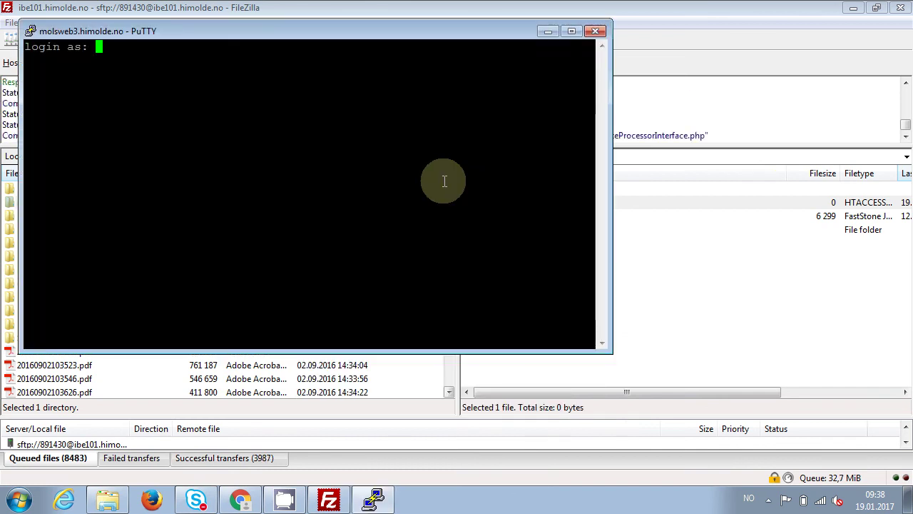
# Log in to the server with the account username and password.
pyautogui.write('891430')
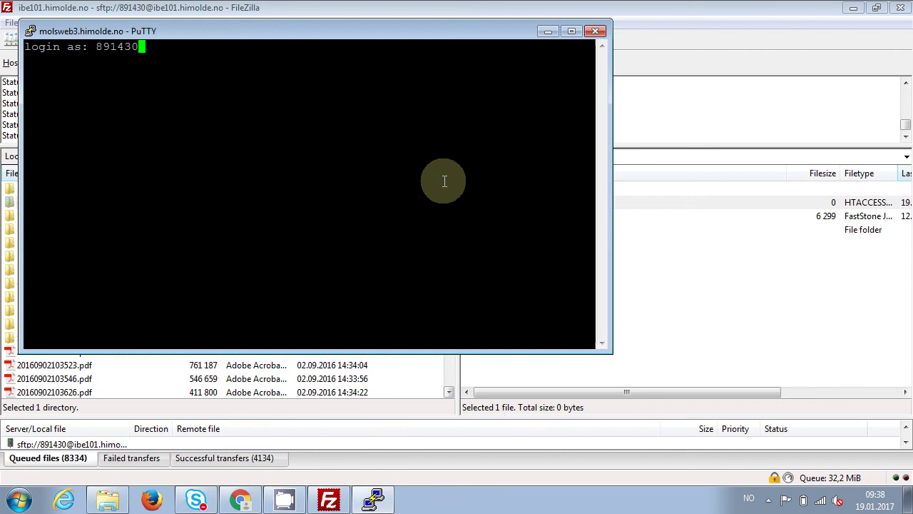
pyautogui.press('Return')
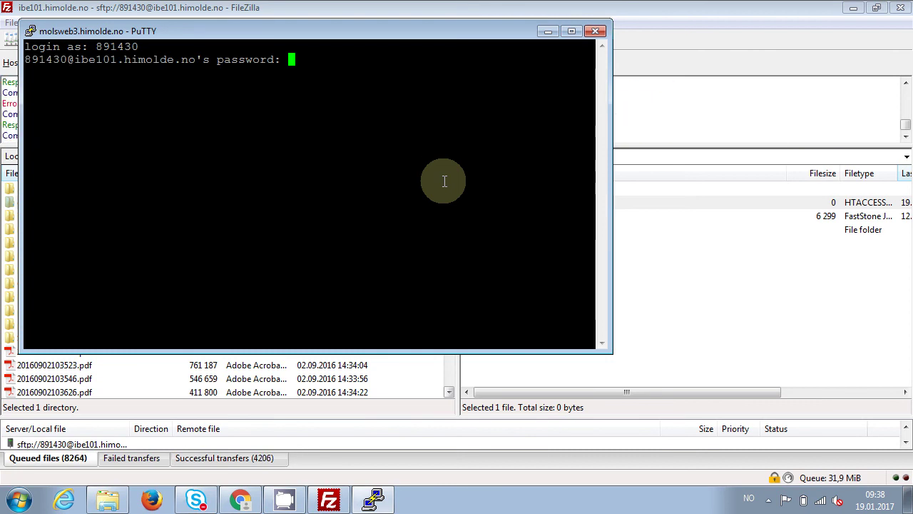
pyautogui.press('Return')
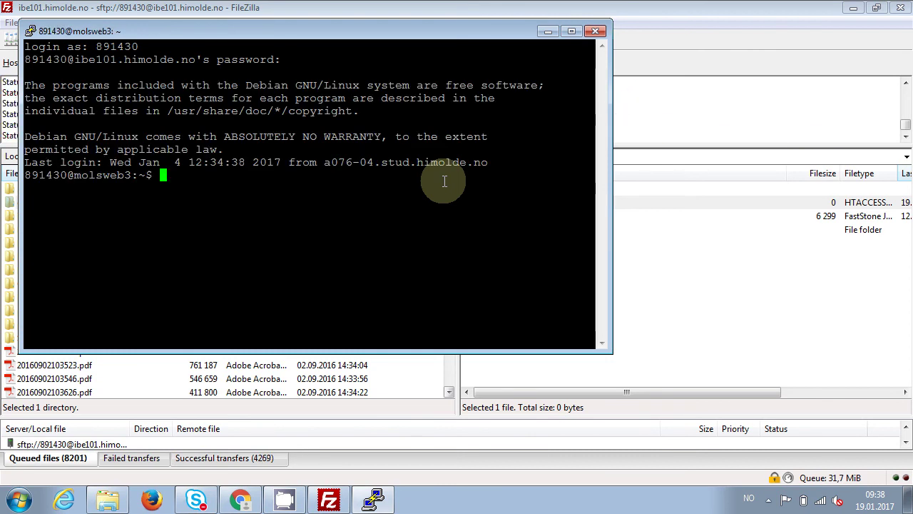
# Switch the PuTTY terminal to use system colours and apply the change.
pyautogui.rightClick(374, 33)
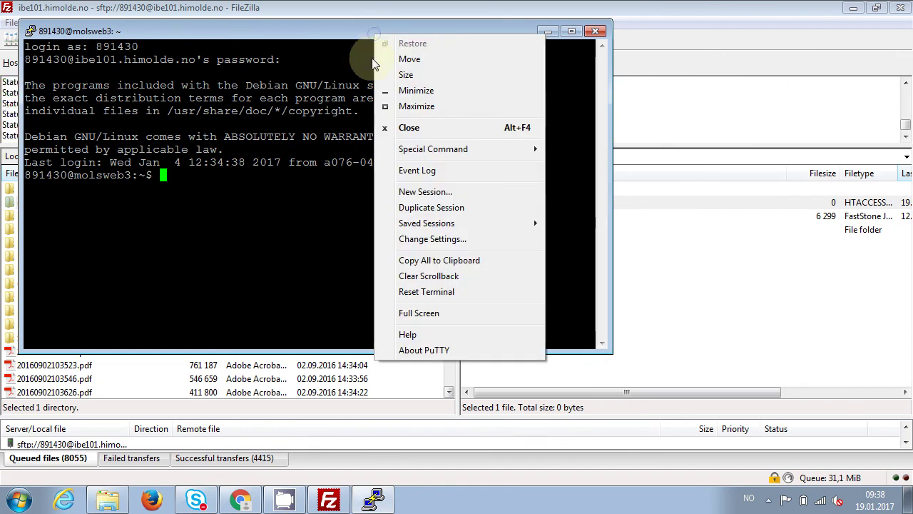
pyautogui.click(433, 239)
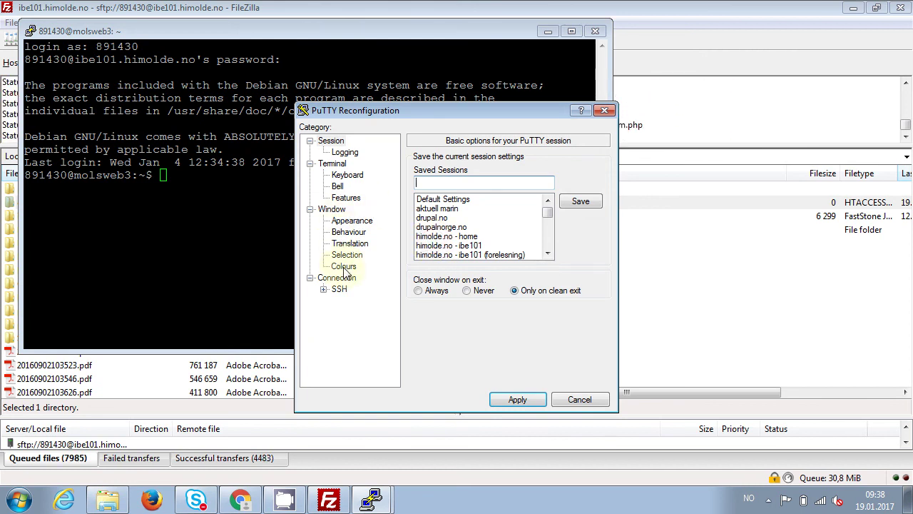
pyautogui.click(343, 266)
pyautogui.click(432, 232)
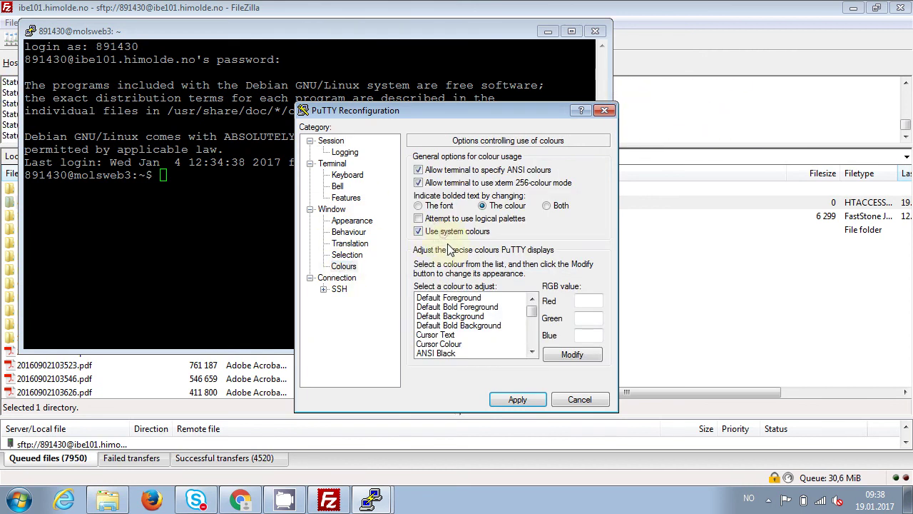
pyautogui.click(515, 402)
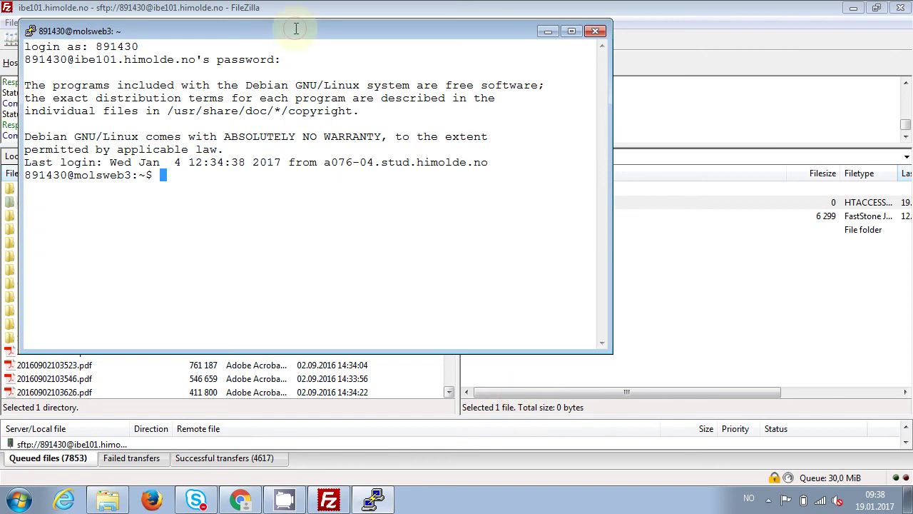
# Set the terminal font to Courier New Bold, size 16, and apply it.
pyautogui.rightClick(296, 33)
pyautogui.click(364, 234)
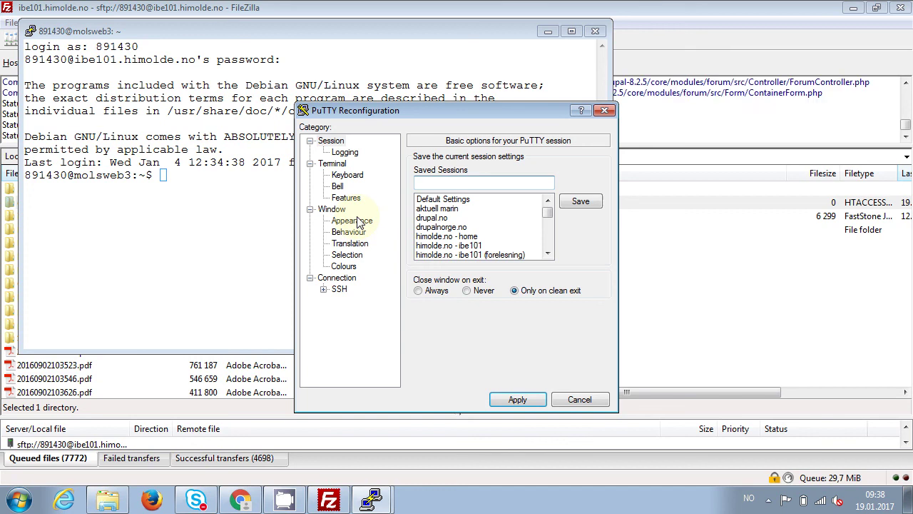
pyautogui.click(359, 222)
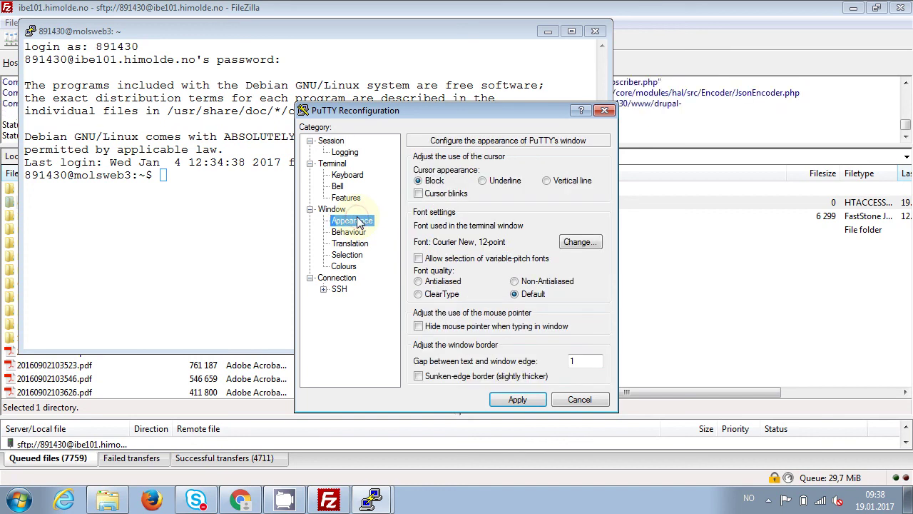
pyautogui.click(579, 243)
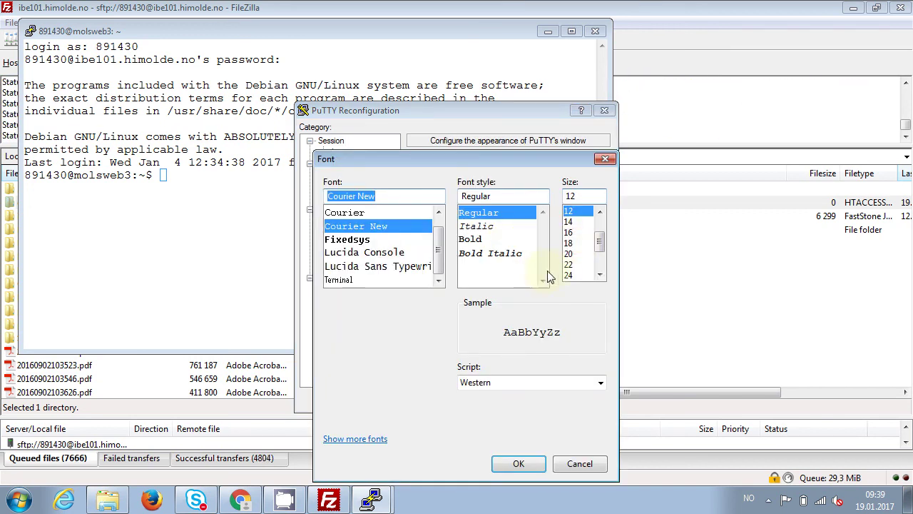
pyautogui.click(568, 232)
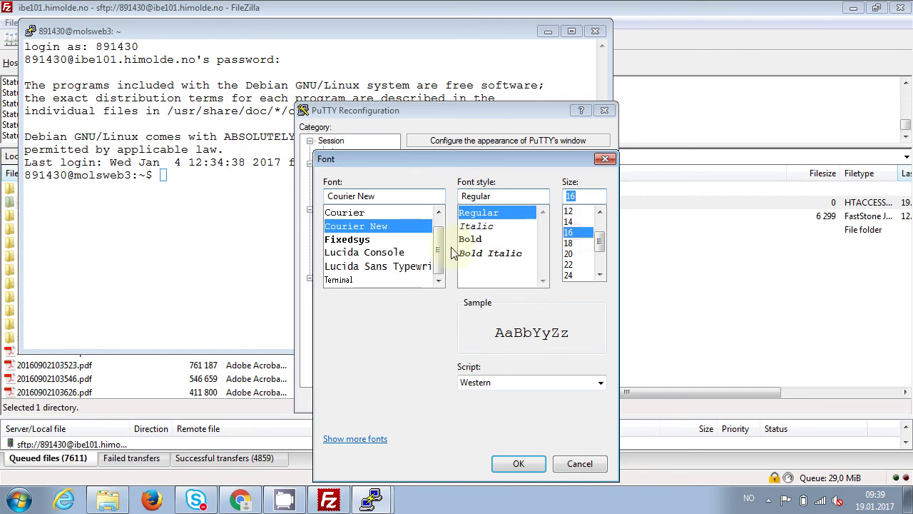
pyautogui.click(472, 239)
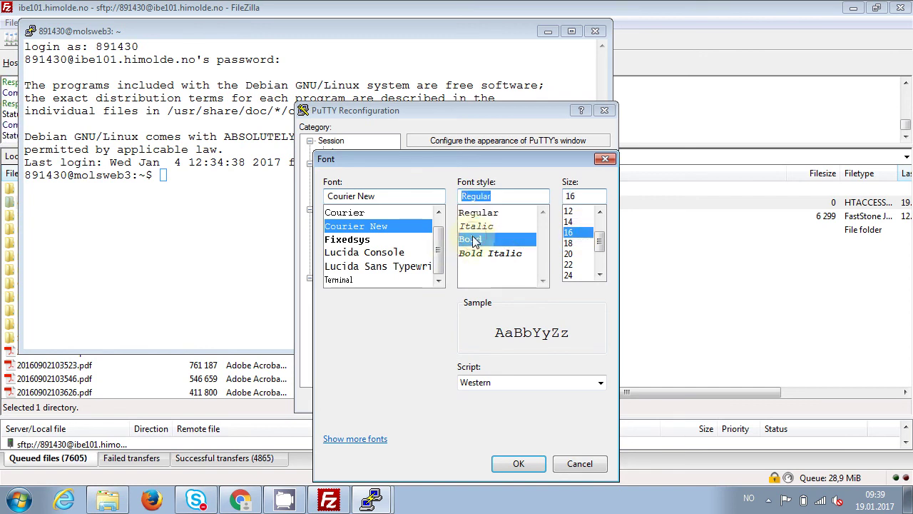
pyautogui.click(506, 461)
pyautogui.click(517, 400)
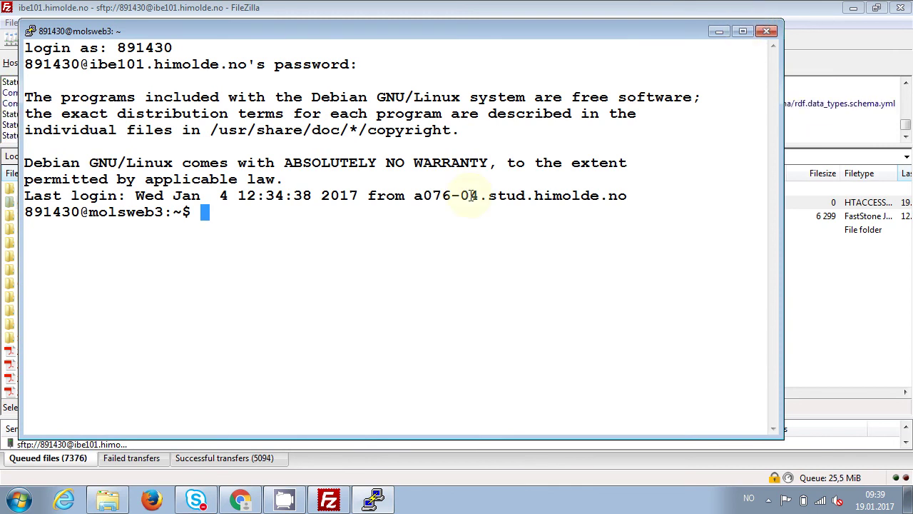
# Maximize the terminal and check the home directory's contents with ls and path with pwd.
pyautogui.click(740, 32)
pyautogui.write('ls')
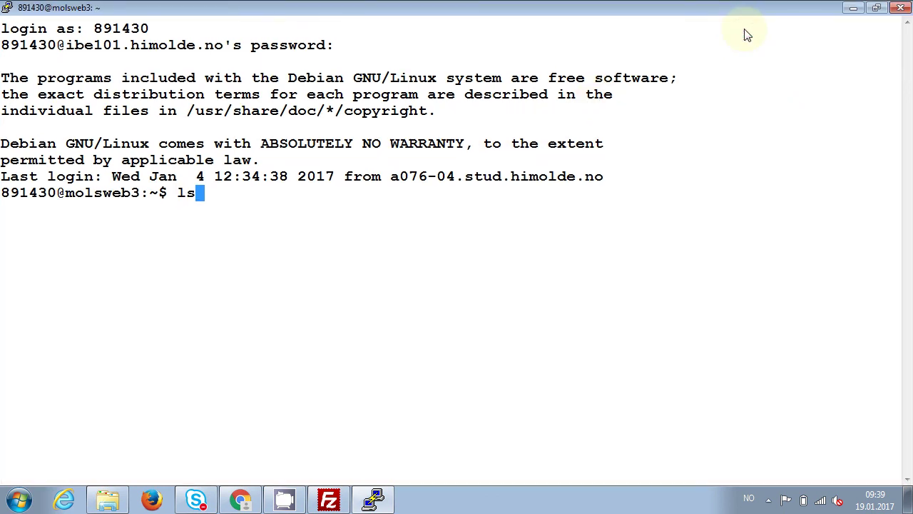
pyautogui.press('Return')
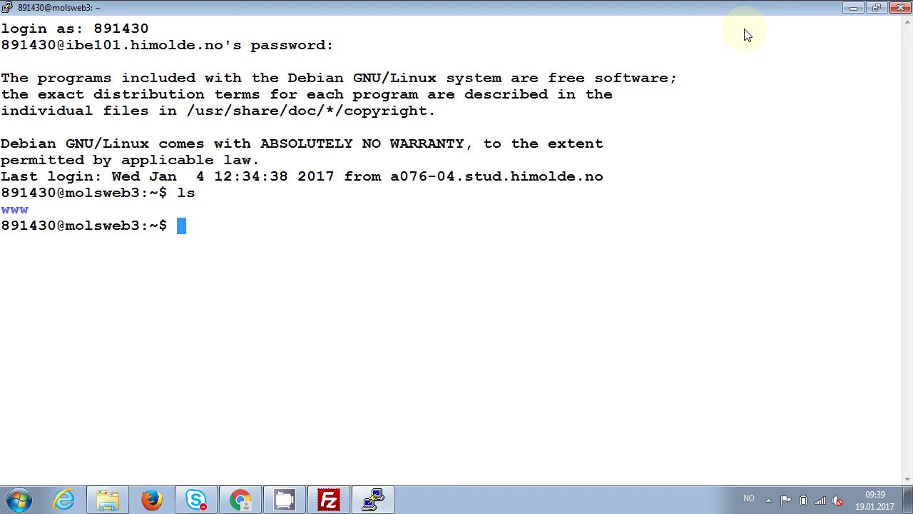
pyautogui.write('pwd')
pyautogui.press('Return')
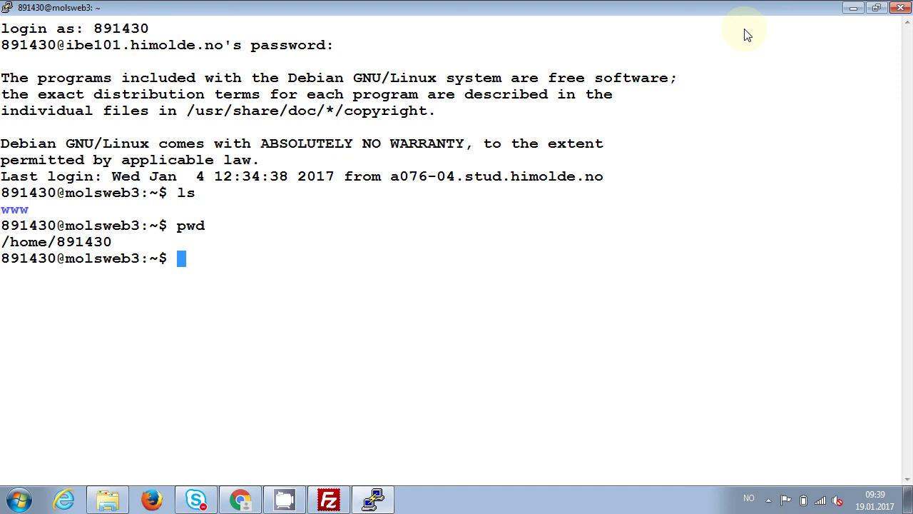
# Run drush to view its command list, then clear the screen.
pyautogui.write('drush')
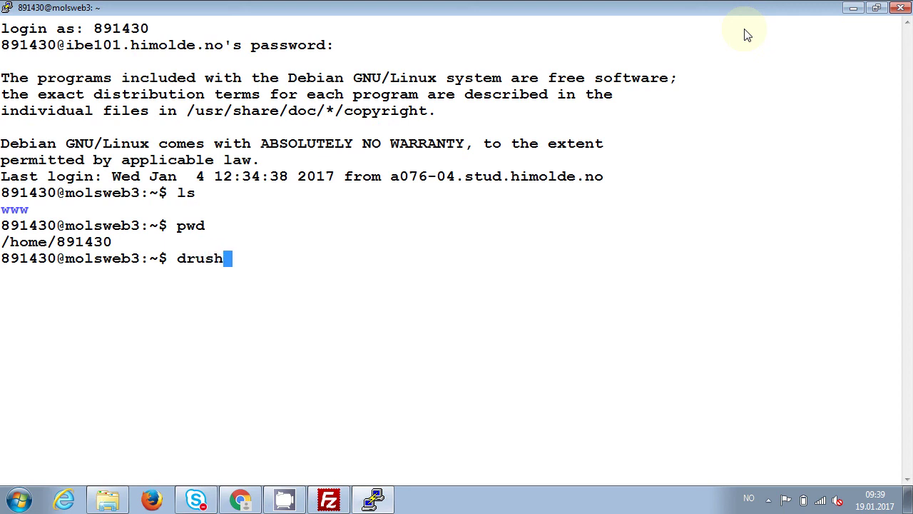
pyautogui.press('Return')
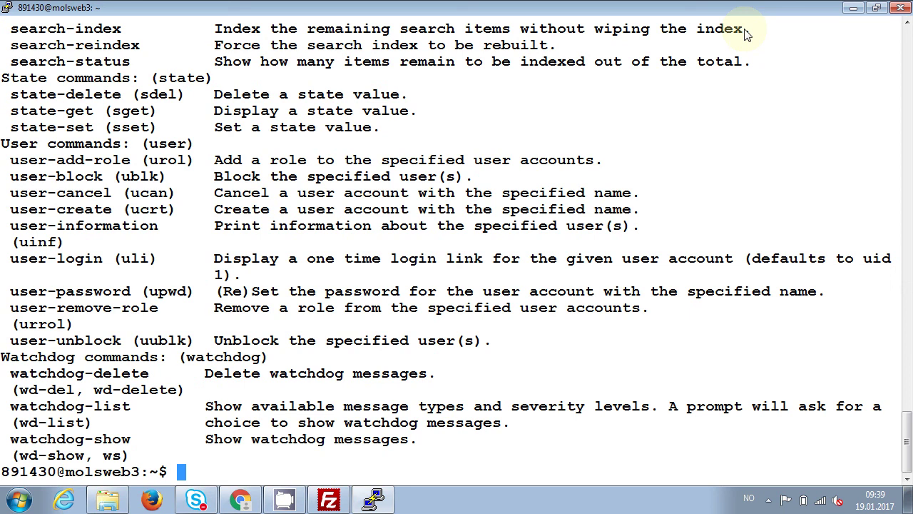
pyautogui.write('drush ')
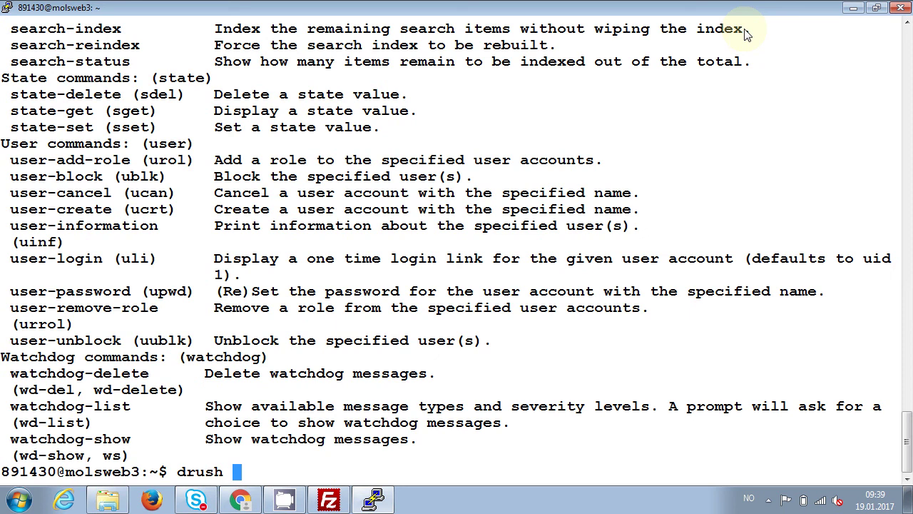
pyautogui.write('dl')
pyautogui.press('BackSpace')
pyautogui.press('BackSpace')
pyautogui.press('BackSpace')
pyautogui.press('BackSpace')
pyautogui.press('BackSpace')
pyautogui.press('BackSpace')
pyautogui.press('BackSpace')
pyautogui.press('BackSpace')
pyautogui.write('clear')
pyautogui.press('Return')
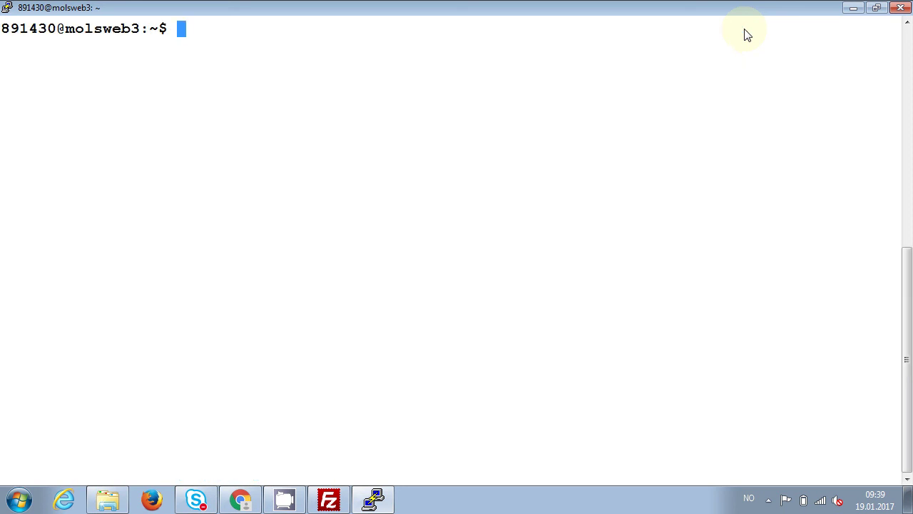
# Download Drupal 8.2.5 with 'drush dl drupal', then switch to FileZilla.
pyautogui.write('drush ')
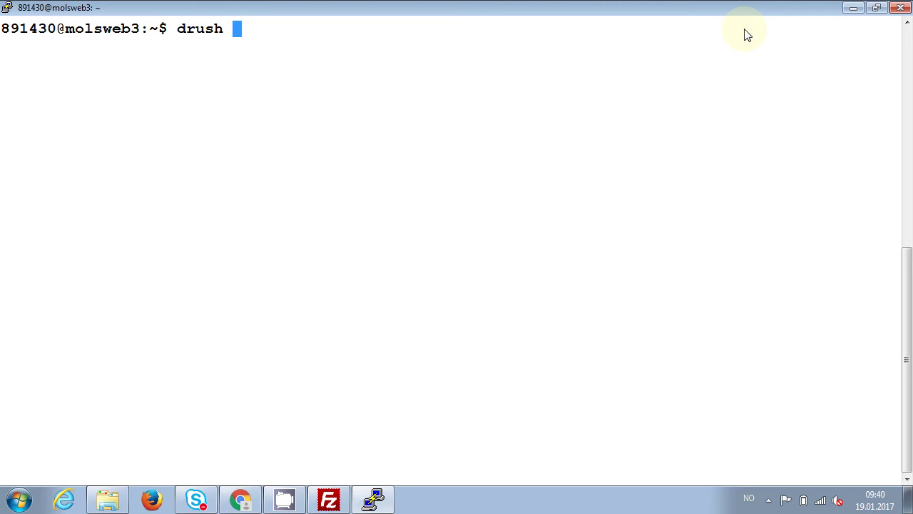
pyautogui.write('dl dru')
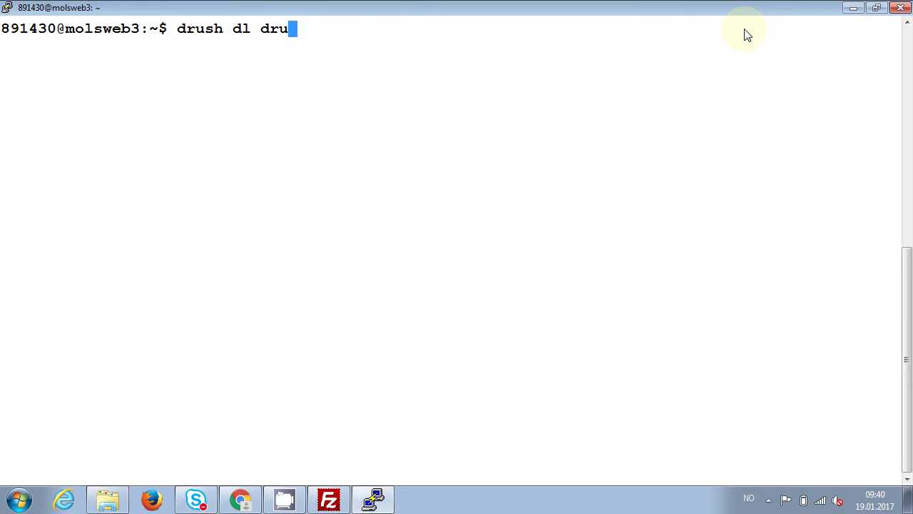
pyautogui.write('pal')
pyautogui.press('Return')
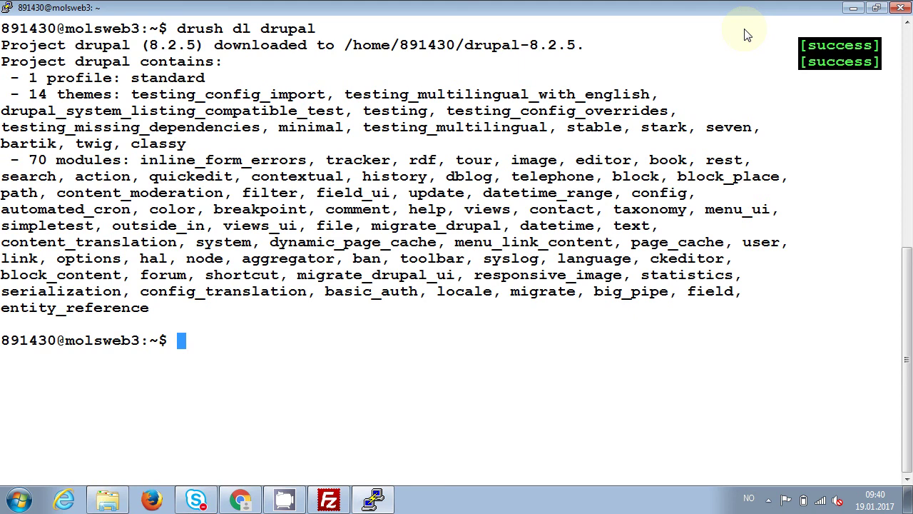
pyautogui.hotkey('alt', 'Tab')
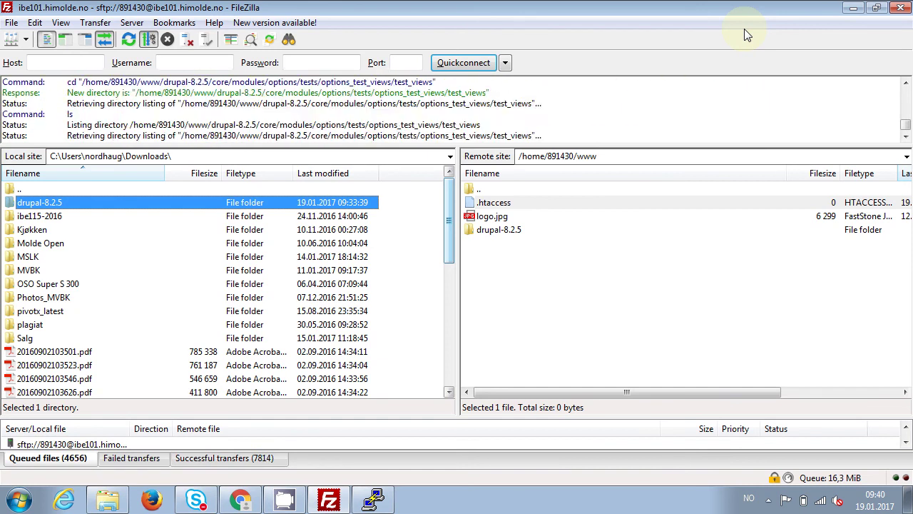
# Bring the PuTTY terminal back in front of FileZilla.
pyautogui.hotkey('alt', 'Tab')
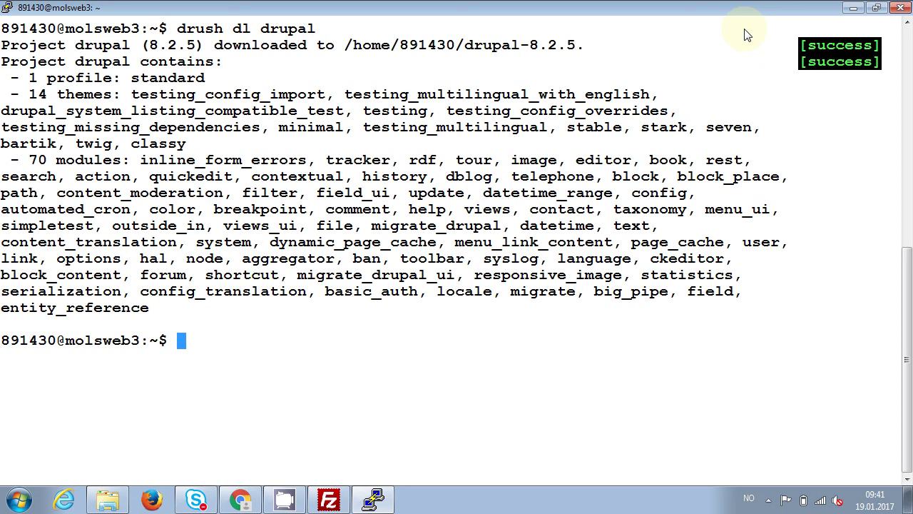
# List the home directory and the www folder contents.
pyautogui.write('ls')
pyautogui.press('Return')
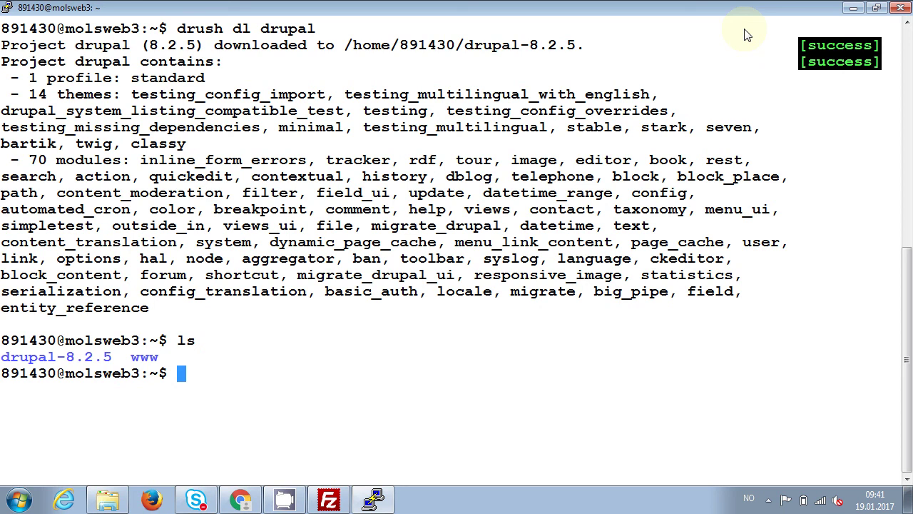
pyautogui.write('ls ww')
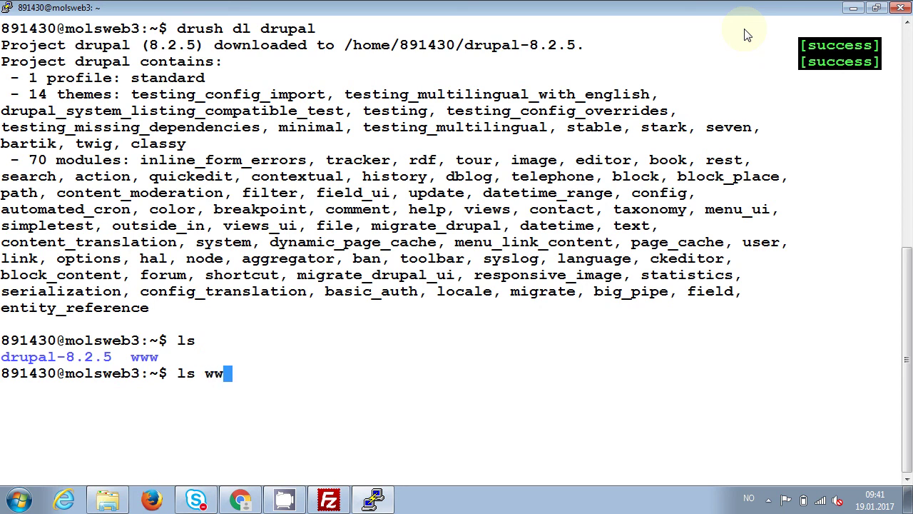
pyautogui.write('w')
pyautogui.press('Return')
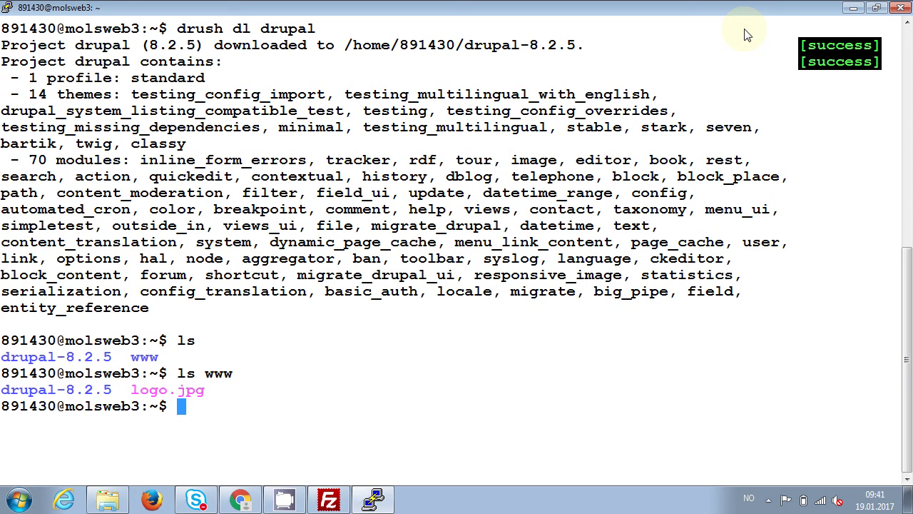
# Delete the home directory's drupal-8.2.5 folder with rm -rf and exit the session.
pyautogui.write('rm -rf dru')
pyautogui.press('Tab')
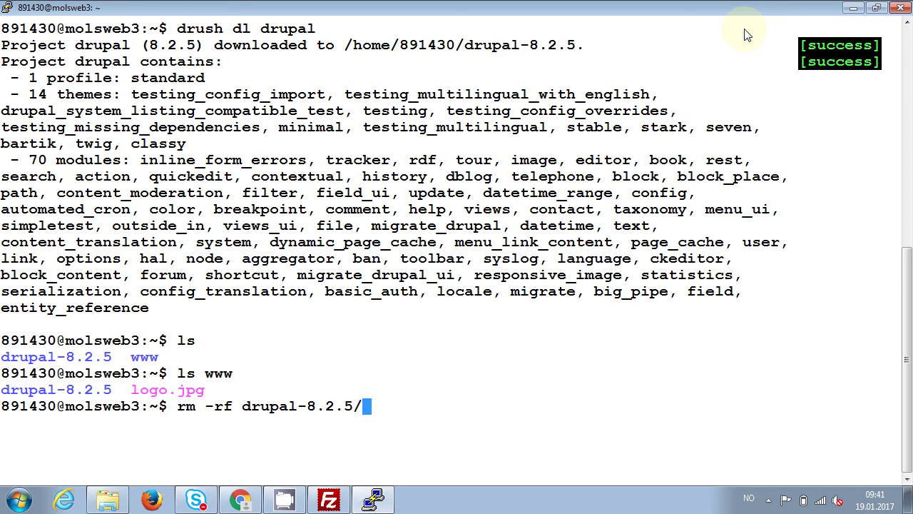
pyautogui.press('Return')
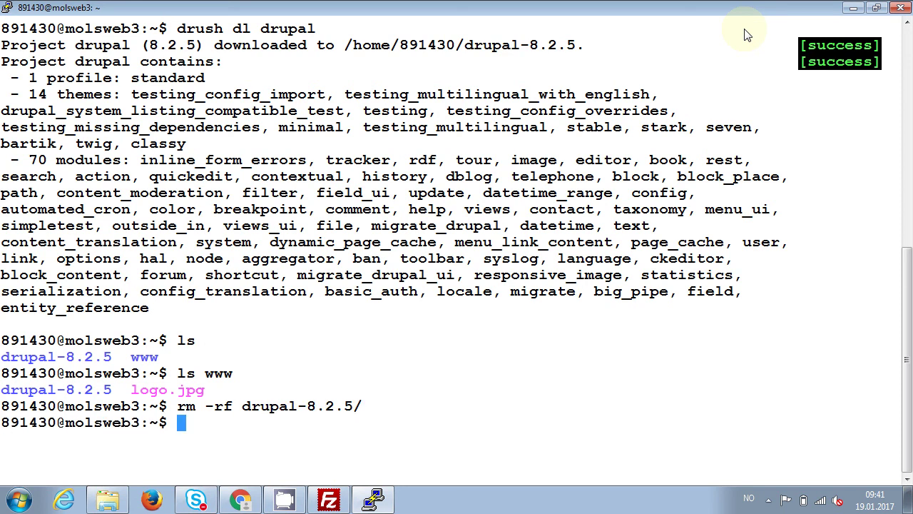
pyautogui.write('exit')
pyautogui.press('Return')
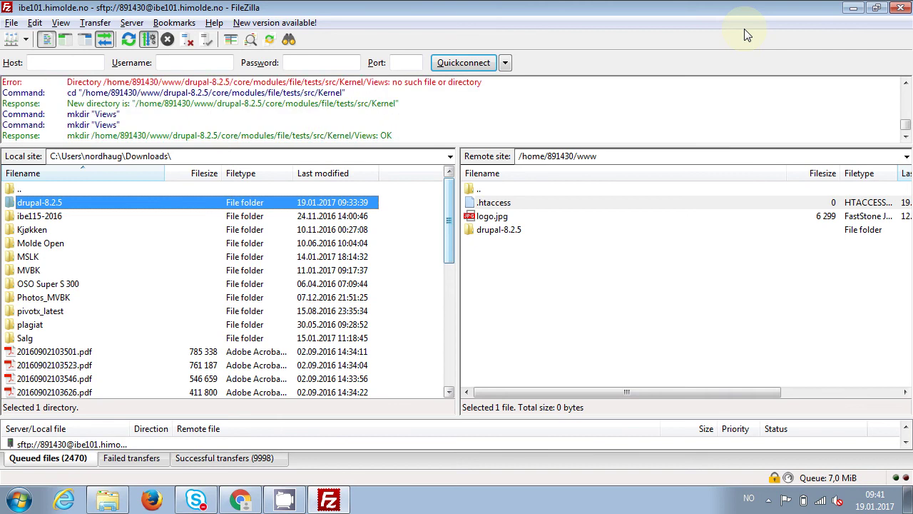
# Close the directory listing and Drupal.org release tabs, then open the Videohjelp course page.
pyautogui.hotkey('alt', 'Tab')
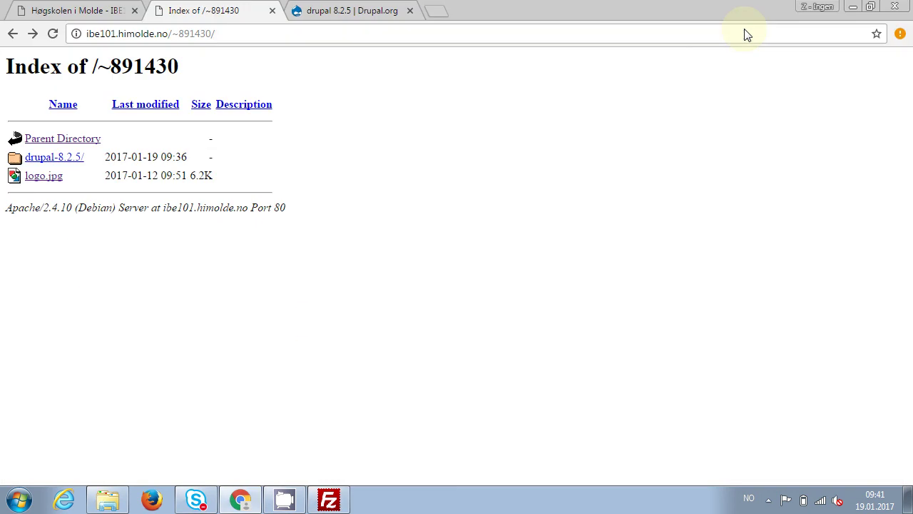
pyautogui.click(745, 34)
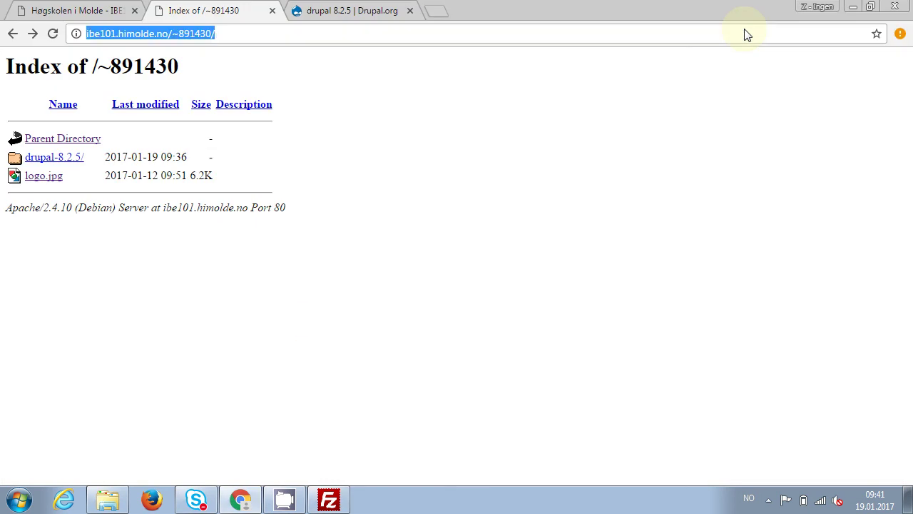
pyautogui.hotkey('ctrl', 'w')
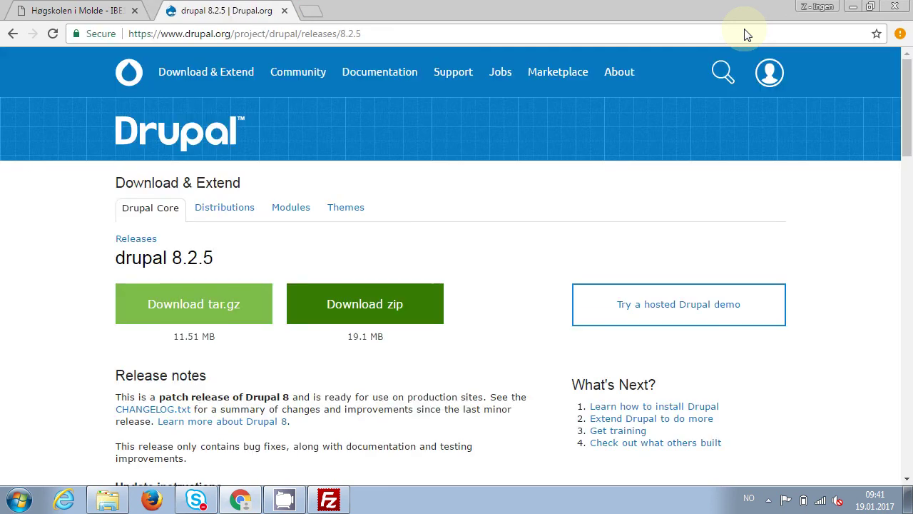
pyautogui.hotkey('ctrl', 'w')
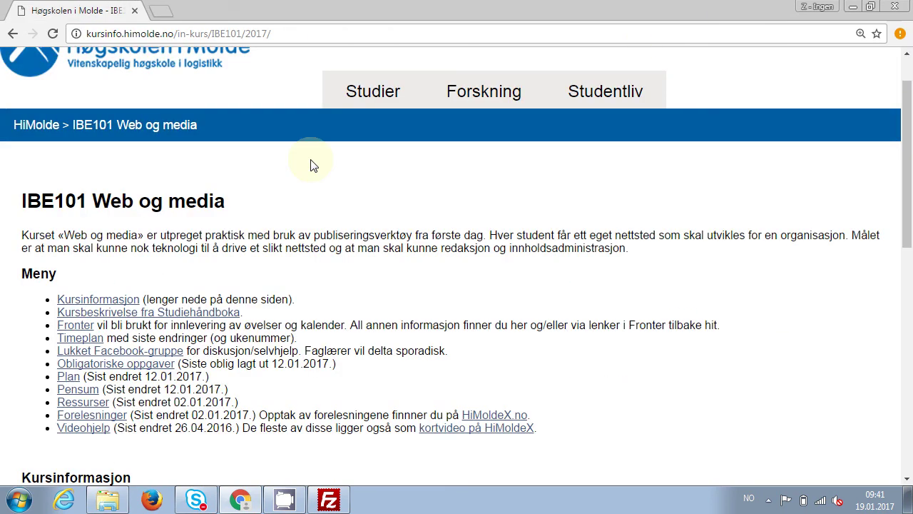
pyautogui.click(91, 429)
pyautogui.scroll(-3, 373, 294)
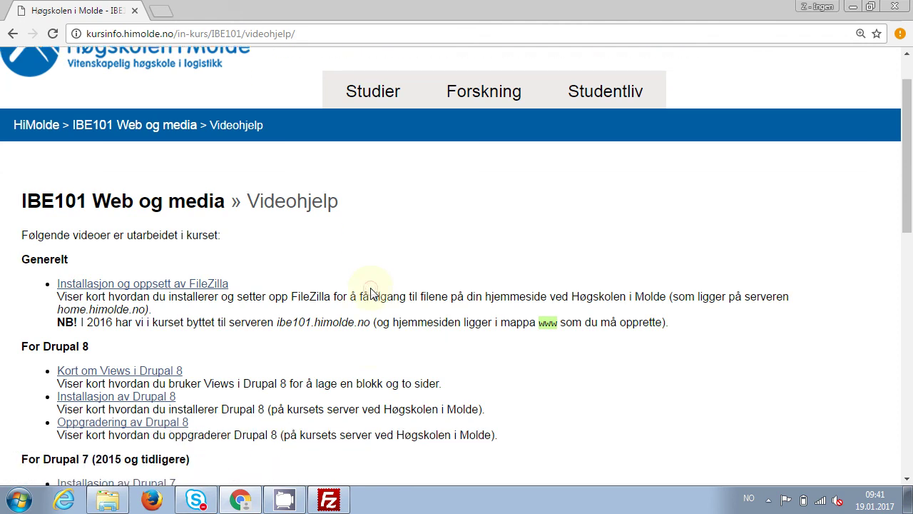
pyautogui.scroll(-1, 373, 293)
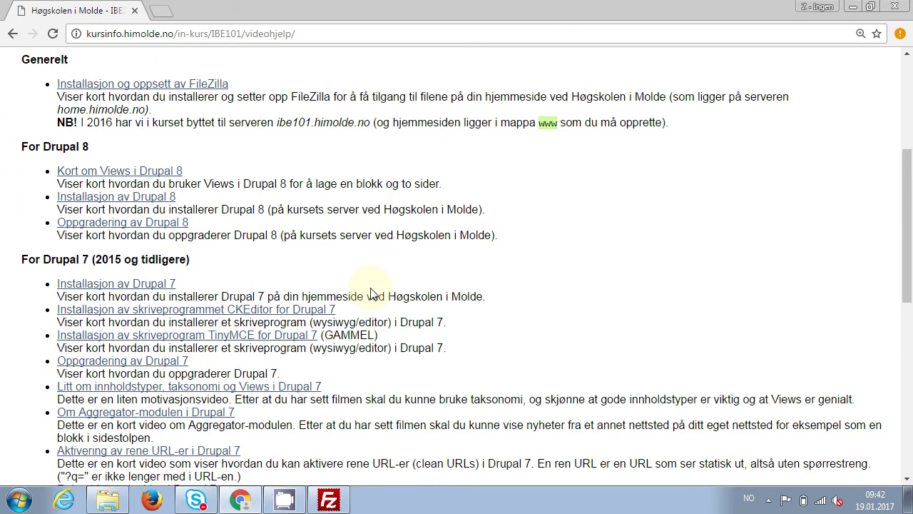
pyautogui.scroll(2, 371, 294)
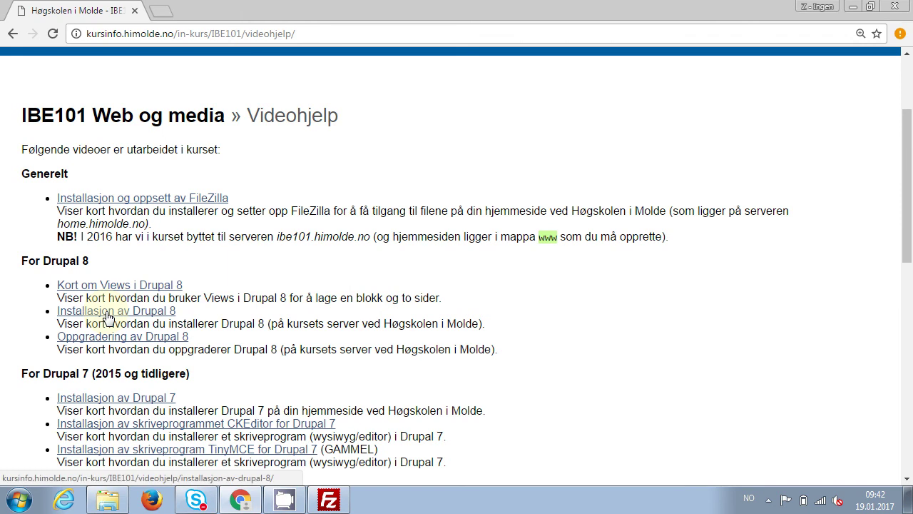
# Open the Installasjon av Drupal 8 video page, then try youtube.com instead.
pyautogui.click(108, 316)
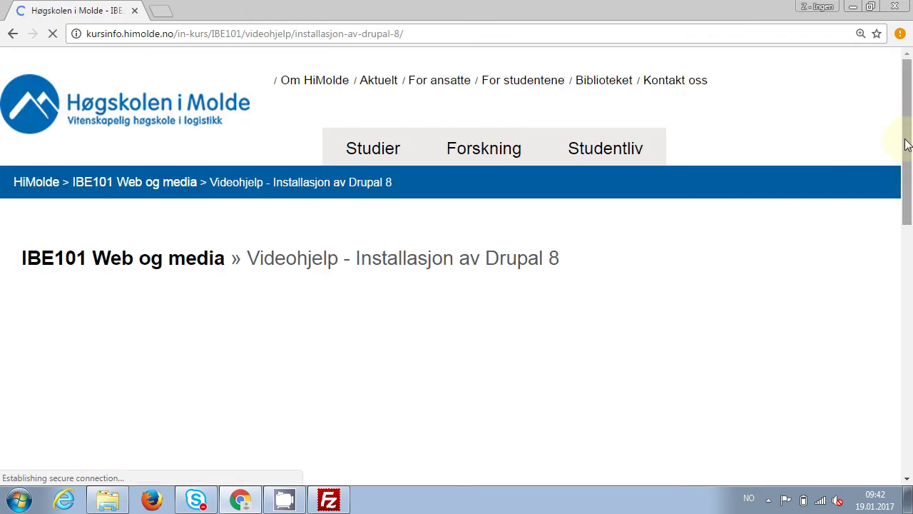
pyautogui.moveTo(910, 143); pyautogui.dragTo(907, 228)
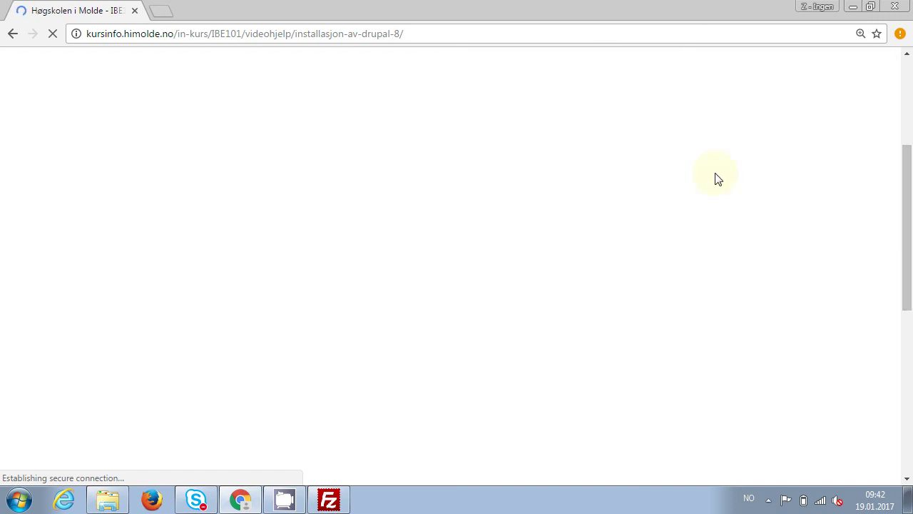
pyautogui.hotkey('alt', 'Tab')
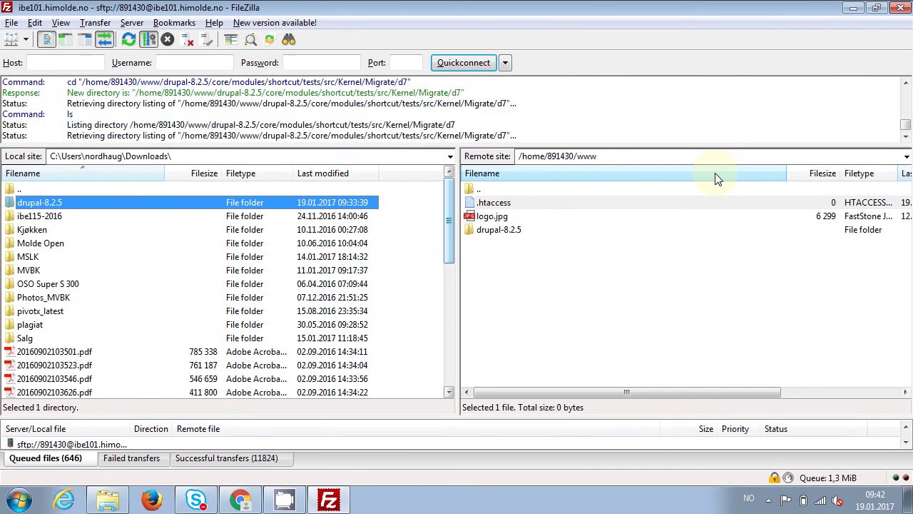
pyautogui.hotkey('alt', 'Tab')
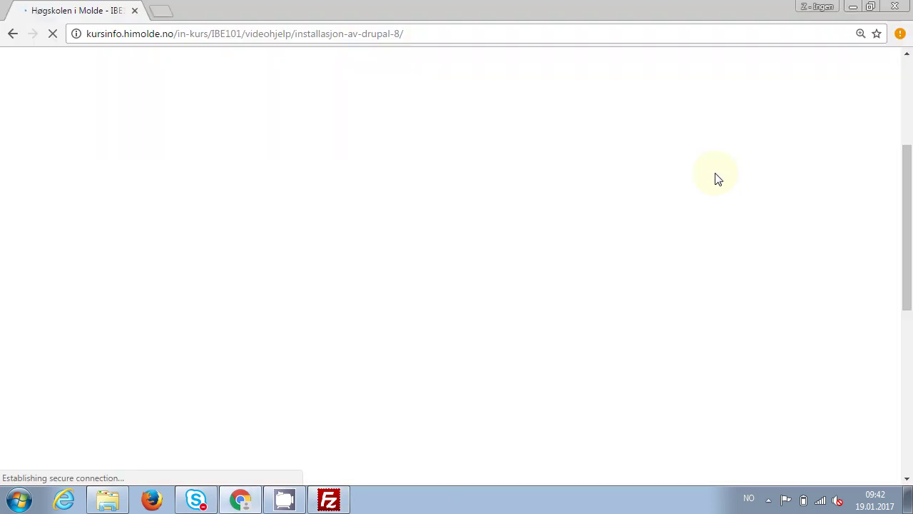
pyautogui.click(439, 36)
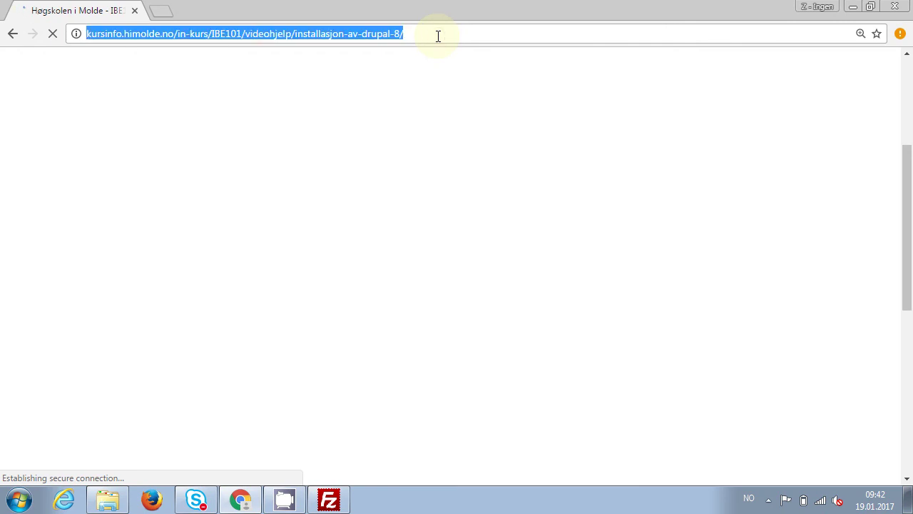
pyautogui.write('yo')
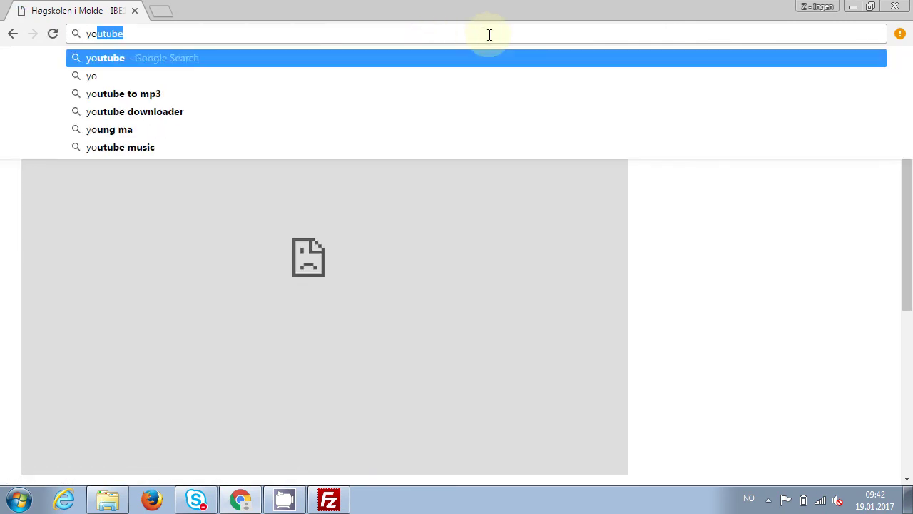
pyautogui.write('utube.co')
pyautogui.press('Return')
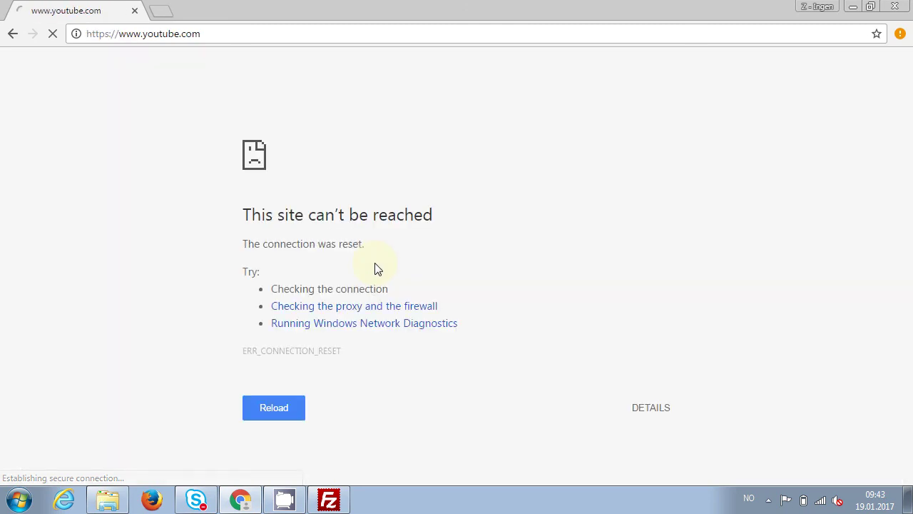
# Reopen the personal ibe101.himolde.no directory listing from the address suggestions.
pyautogui.click(272, 39)
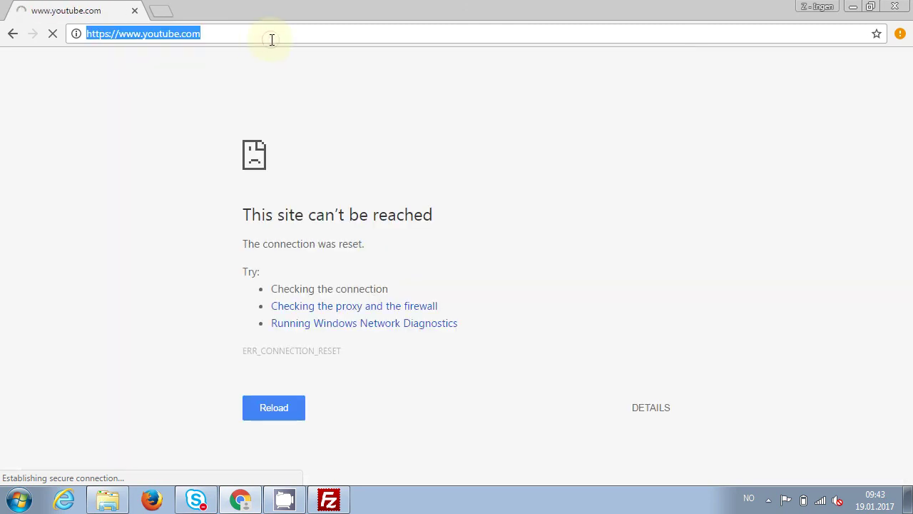
pyautogui.write('ibe')
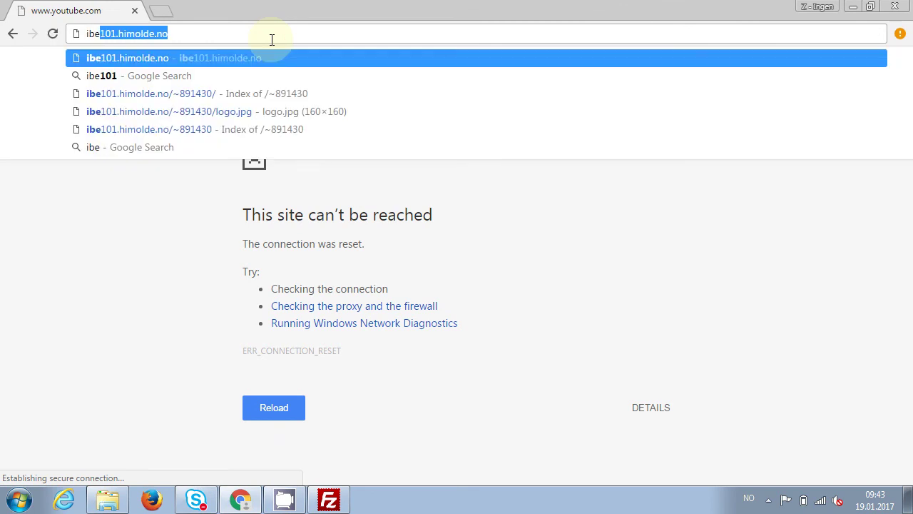
pyautogui.press('Down')
pyautogui.press('Down')
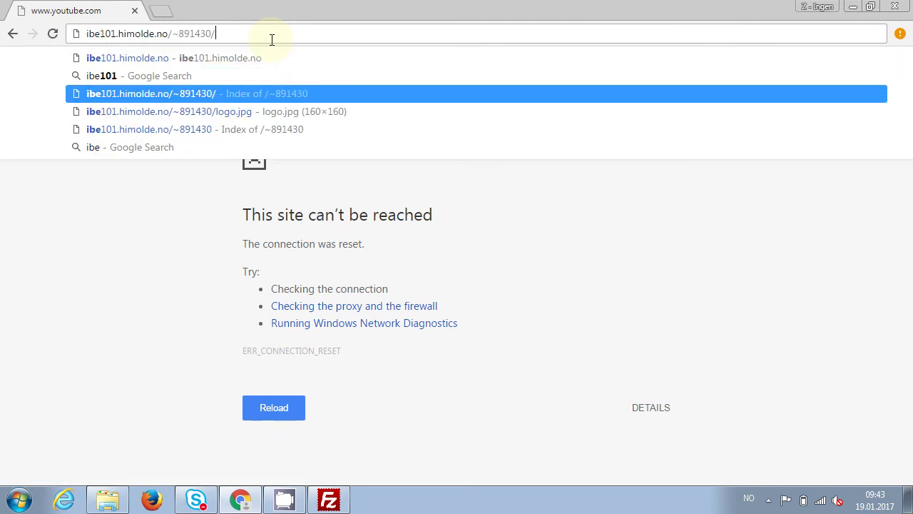
pyautogui.press('Return')
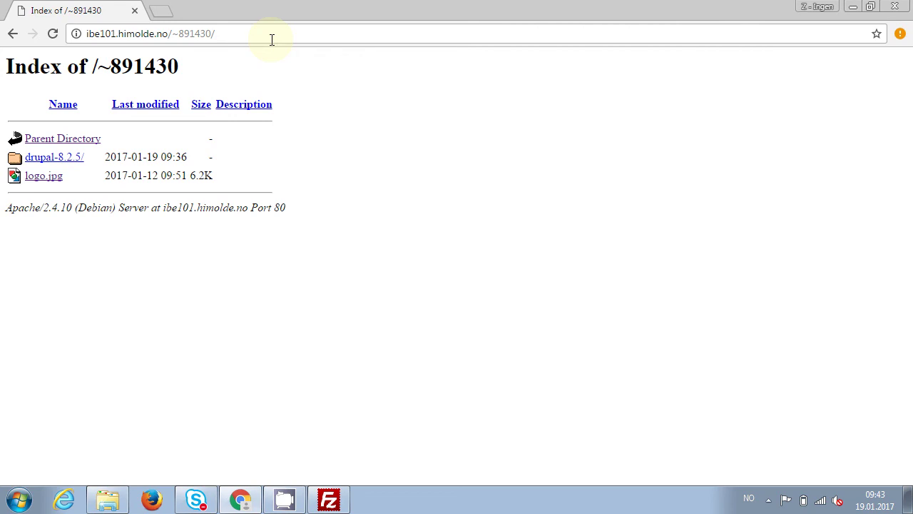
pyautogui.hotkey('alt', 'Tab')
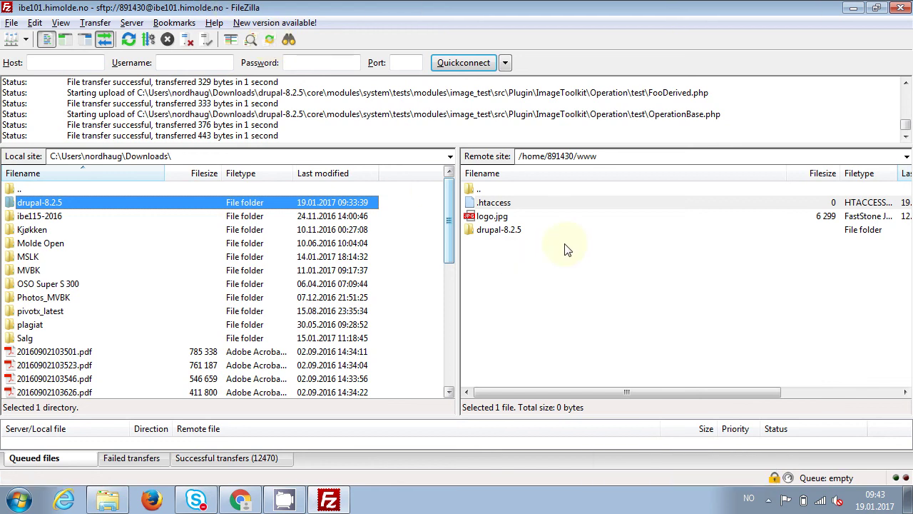
# Select the remote drupal-8.2.5 folder and reload the browser's directory listing.
pyautogui.click(498, 231)
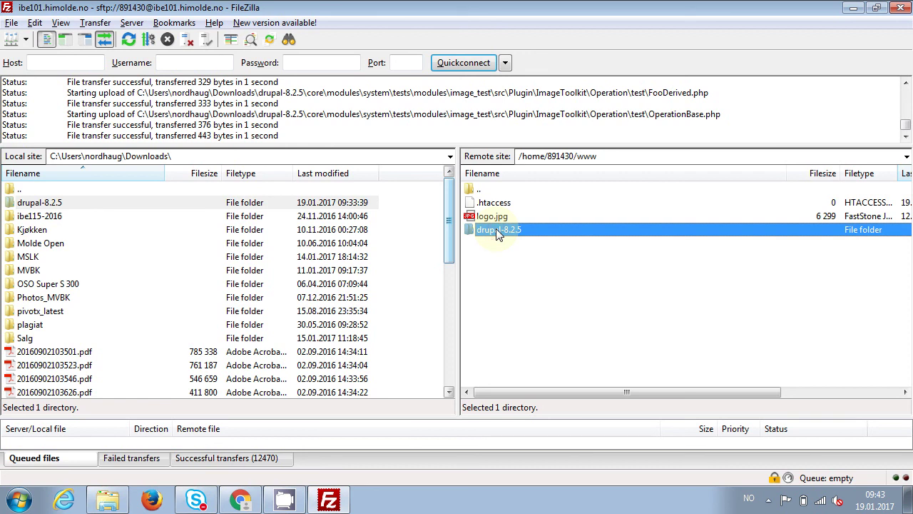
pyautogui.hotkey('alt', 'Tab')
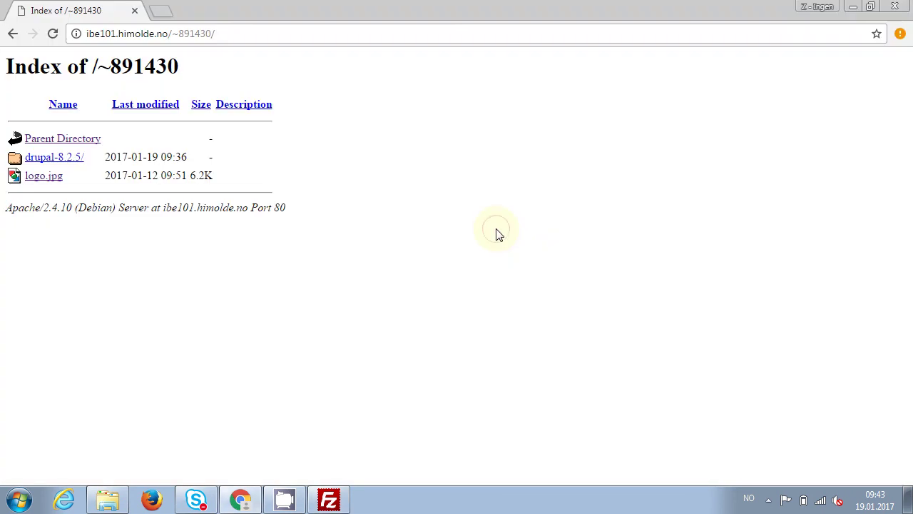
pyautogui.press('F5')
pyautogui.hotkey('alt', 'Tab')
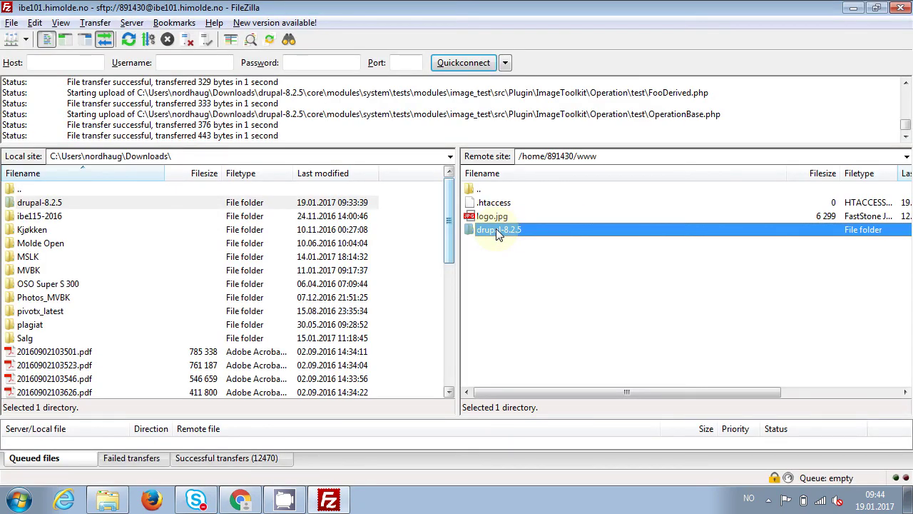
# Rename the remote folder to drupal, quit FileZilla, and refresh the site index.
pyautogui.click(498, 230)
pyautogui.press('BackSpace')
pyautogui.press('BackSpace')
pyautogui.press('BackSpace')
pyautogui.press('BackSpace')
pyautogui.press('BackSpace')
pyautogui.press('BackSpace')
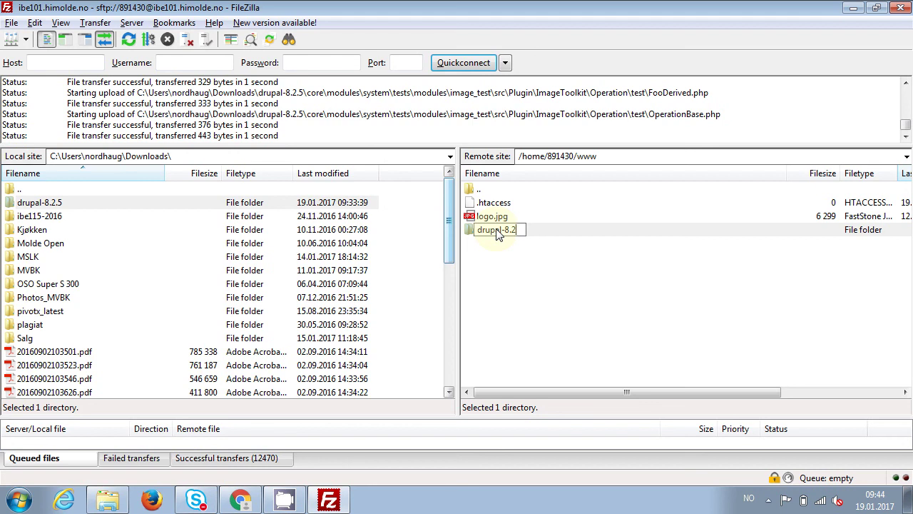
pyautogui.press('Return')
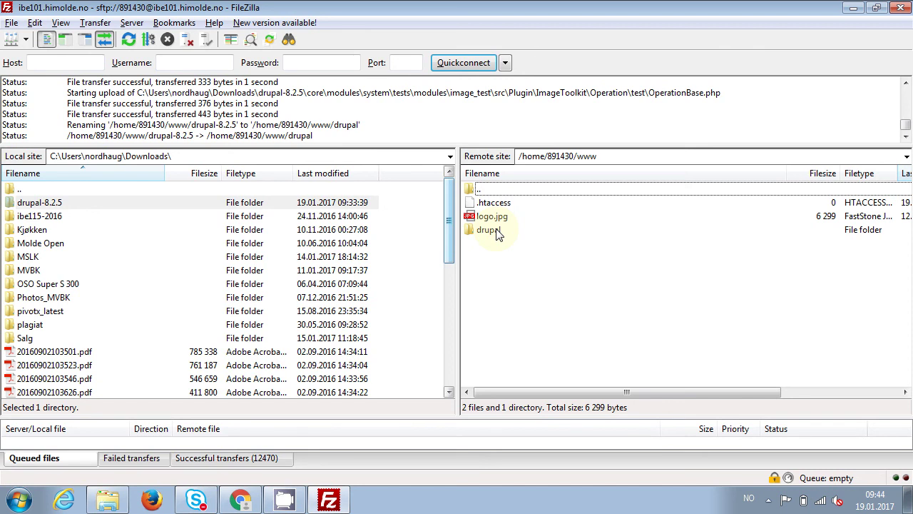
pyautogui.hotkey('alt', 'F4')
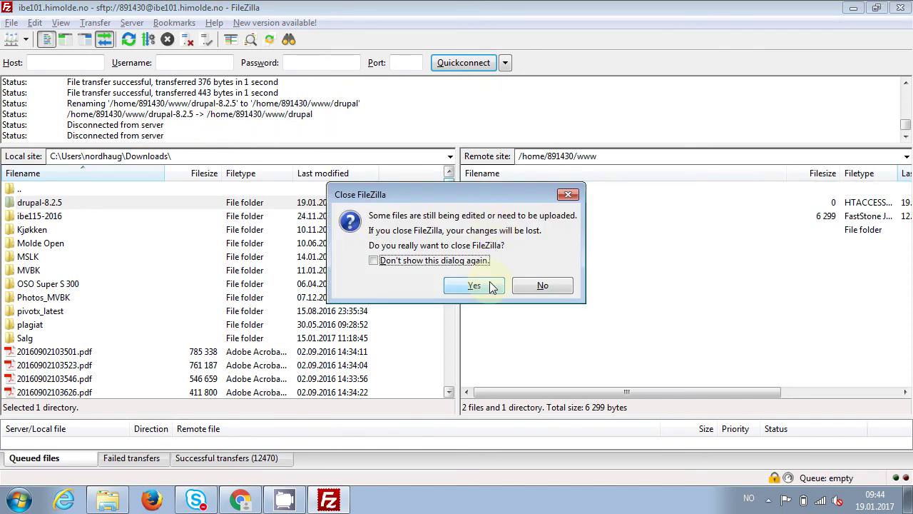
pyautogui.click(491, 287)
pyautogui.press('F5')
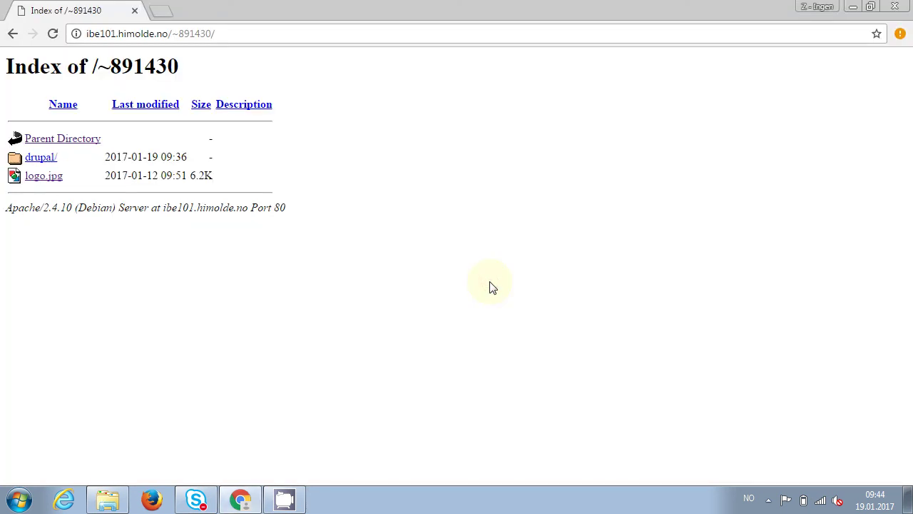
# Open drupal/ to start the installer and continue with Norsk, bokmål as language.
pyautogui.click(49, 162)
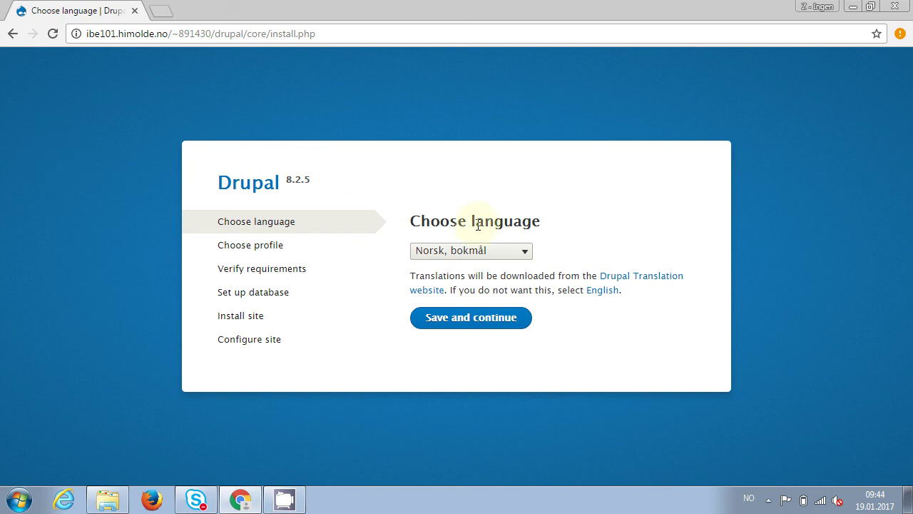
pyautogui.click(480, 320)
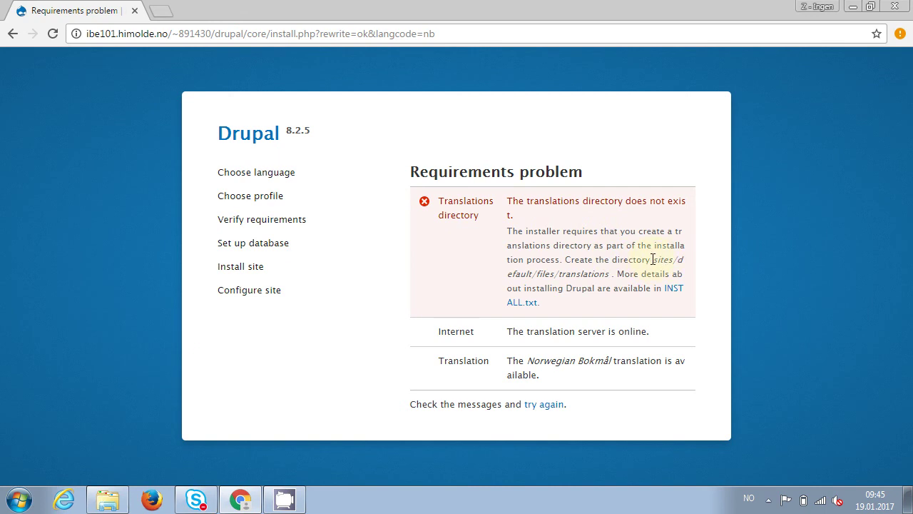
pyautogui.moveTo(652, 259); pyautogui.dragTo(610, 279)
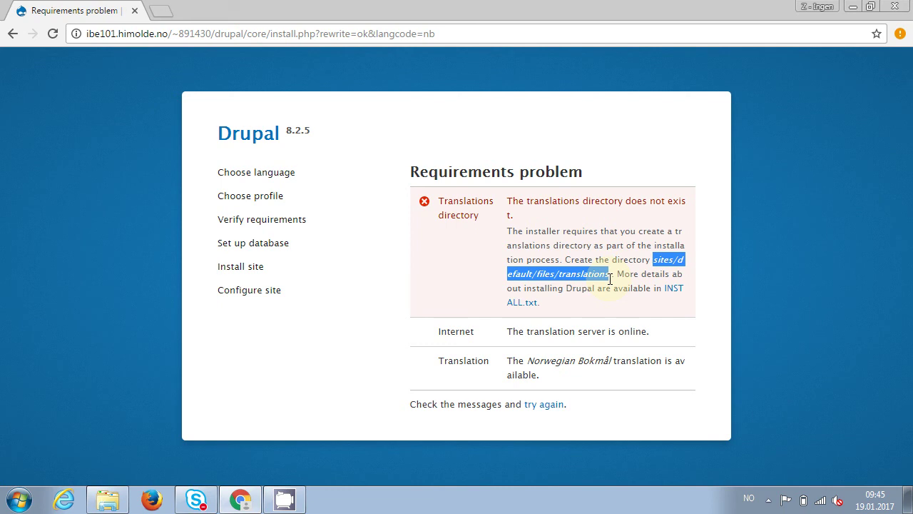
pyautogui.click(680, 292)
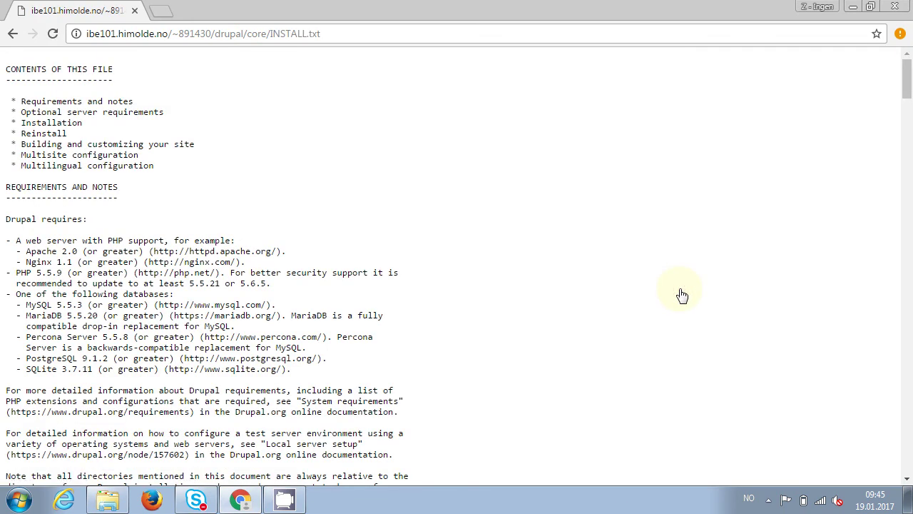
pyautogui.scroll(-3, 682, 294)
pyautogui.scroll(-20, 683, 295)
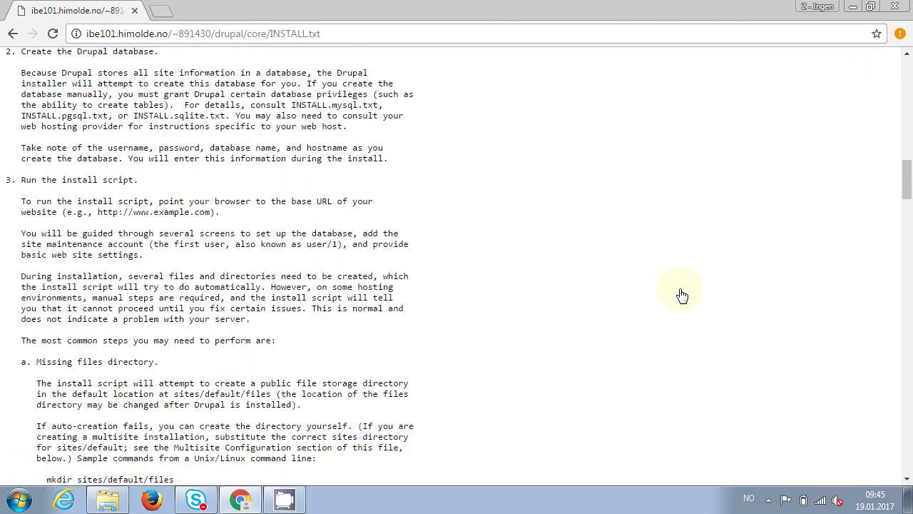
pyautogui.scroll(-4, 682, 295)
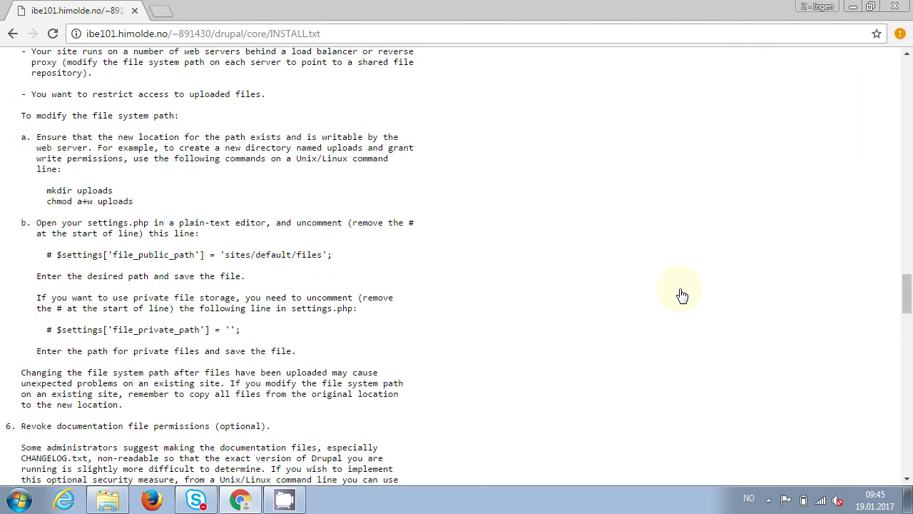
pyautogui.hotkey('alt', 'Left')
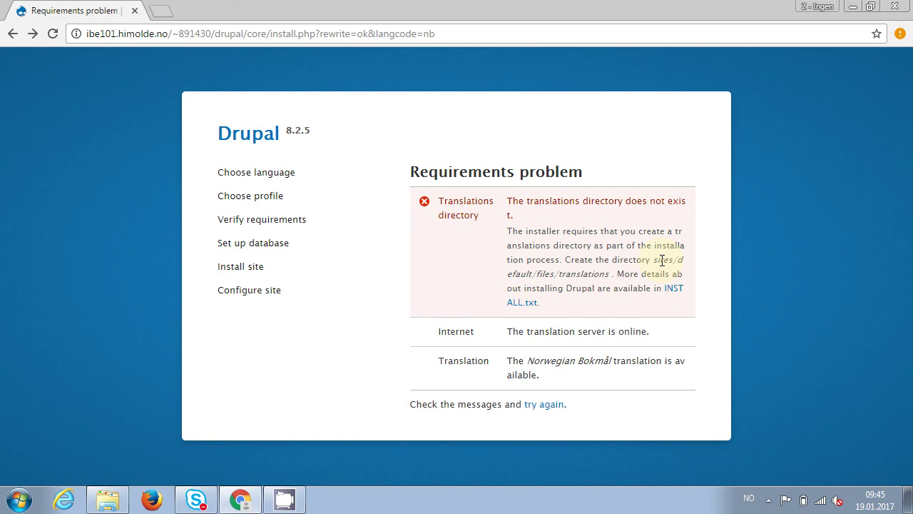
# Launch FileZilla, dismiss the update notice, and connect to the ibe101.himolde.no site with its password.
pyautogui.press('super')
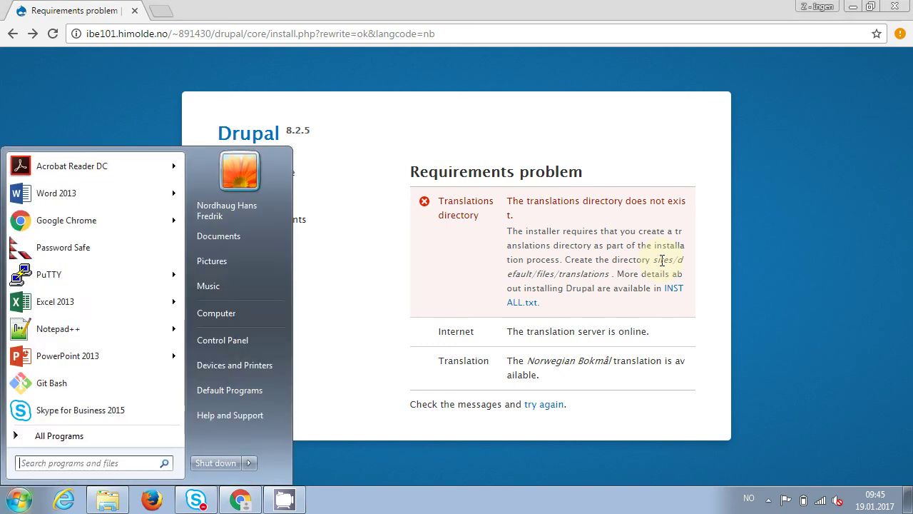
pyautogui.write('file')
pyautogui.press('Return')
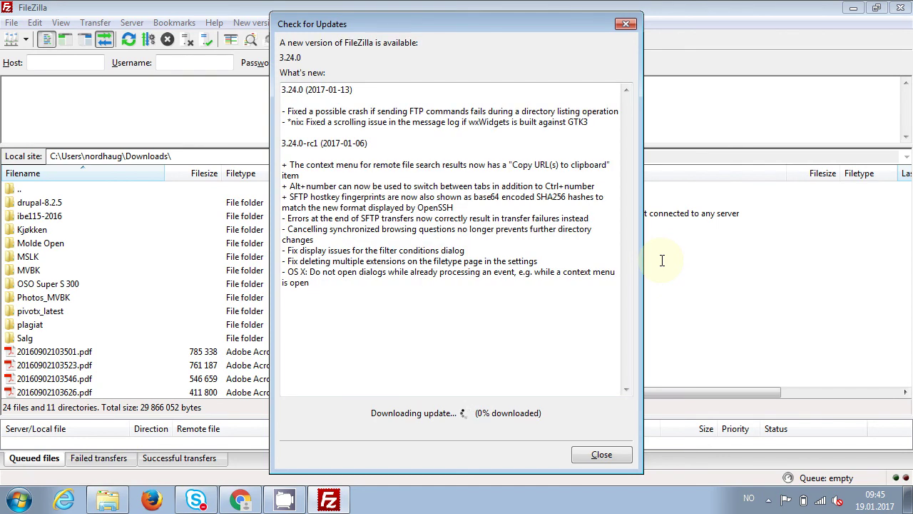
pyautogui.click(595, 462)
pyautogui.hotkey('ctrl', 's')
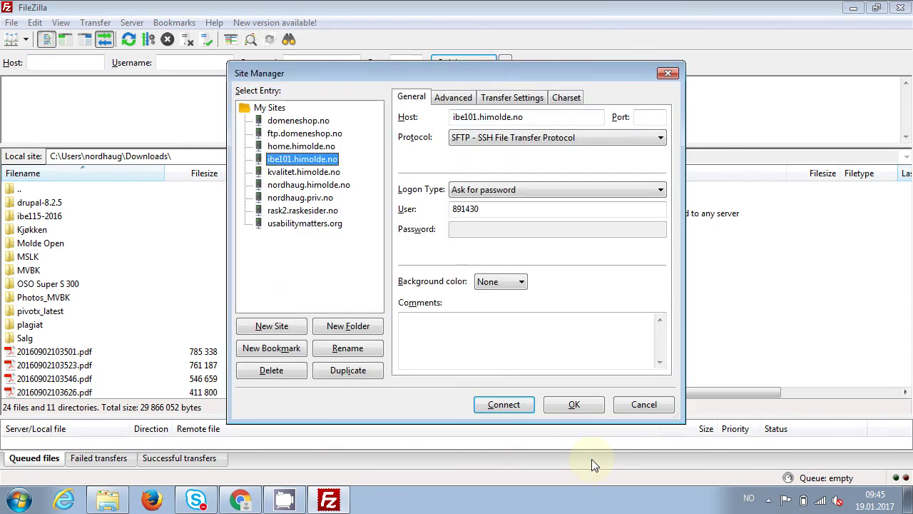
pyautogui.press('Return')
pyautogui.write('********')
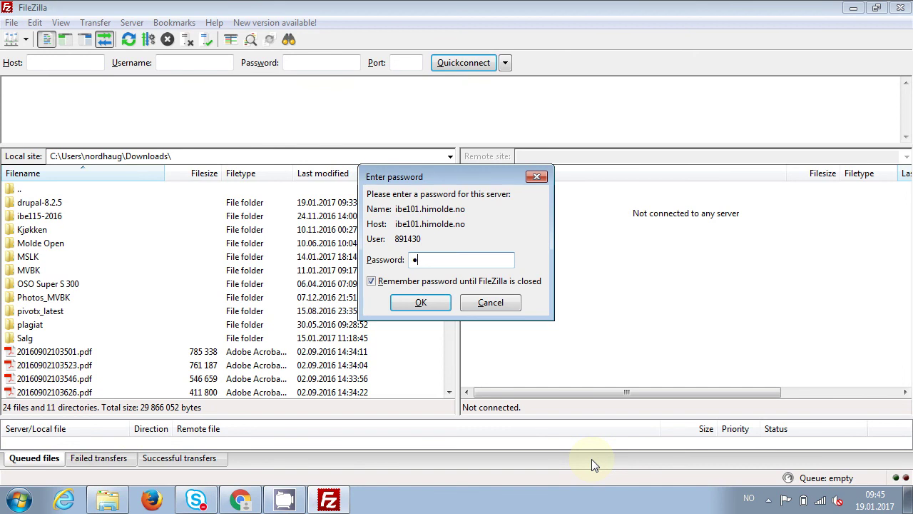
pyautogui.press('Return')
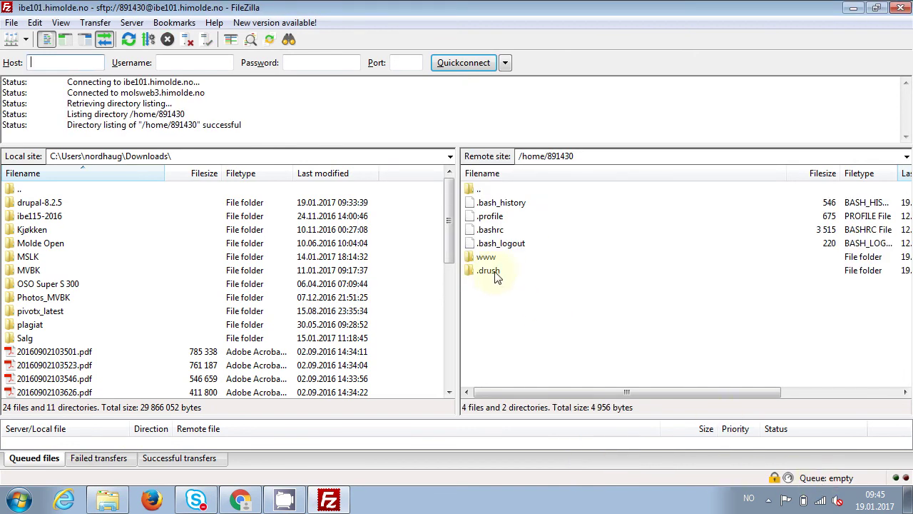
# Navigate the server to www/drupal/sites/default, sorting the remote files by name.
pyautogui.doubleClick(486, 258)
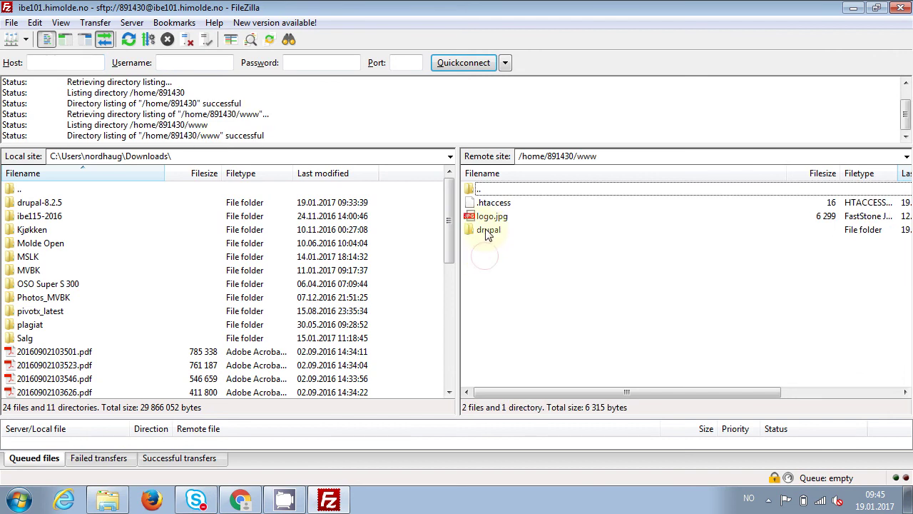
pyautogui.doubleClick(487, 229)
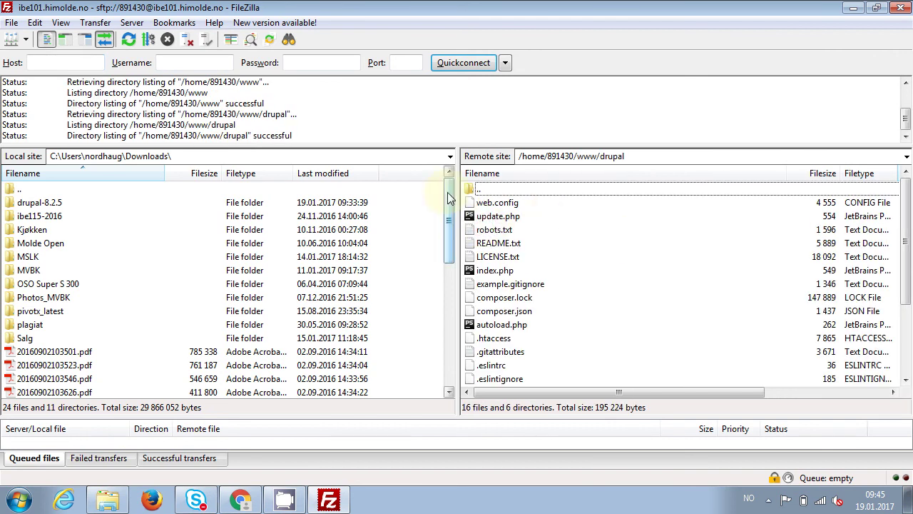
pyautogui.click(489, 178)
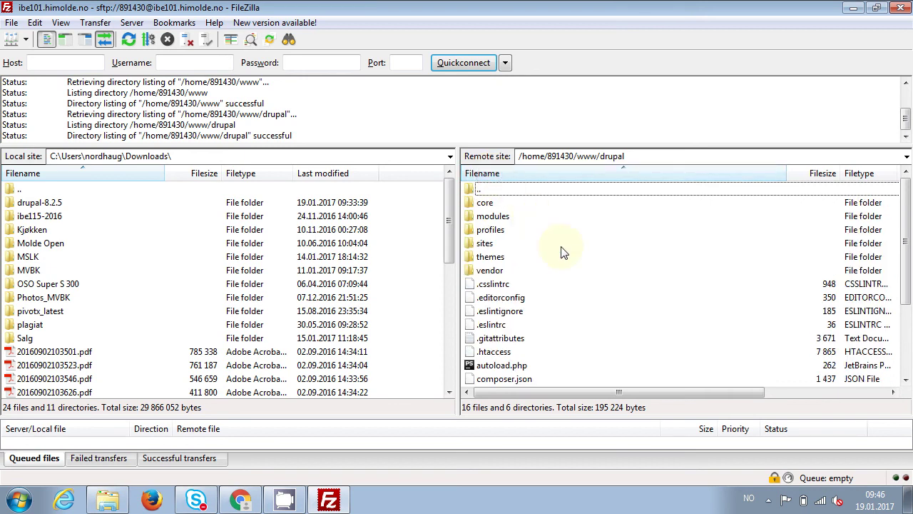
pyautogui.doubleClick(490, 246)
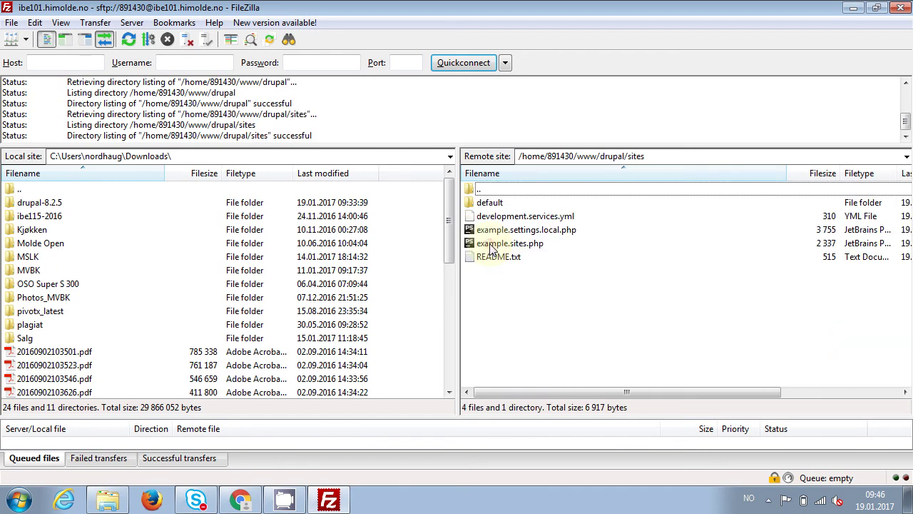
pyautogui.doubleClick(490, 204)
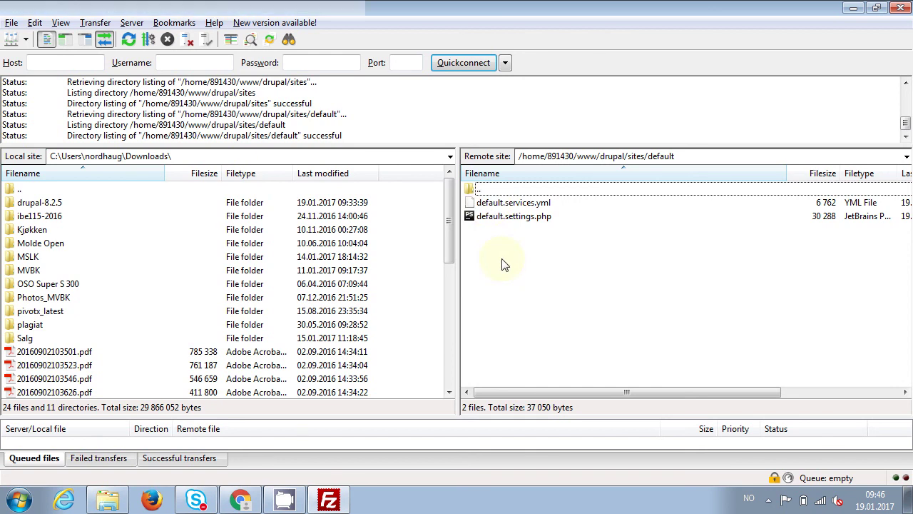
pyautogui.hotkey('alt', 'Tab')
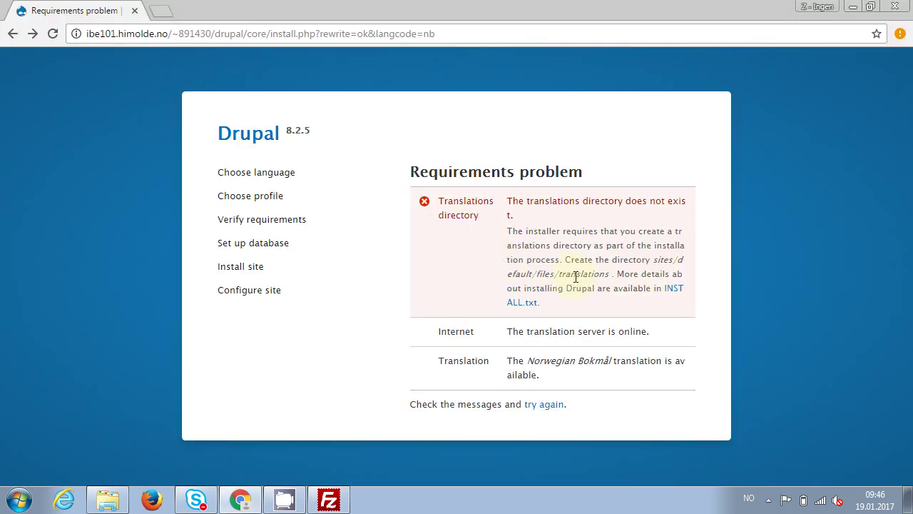
pyautogui.hotkey('alt', 'Tab')
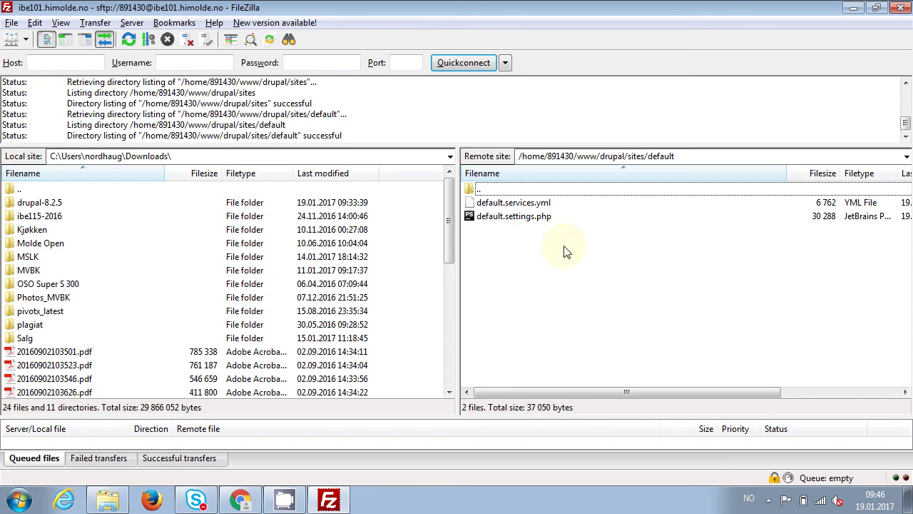
# Create a new 'files' directory in the server's sites/default folder.
pyautogui.rightClick(552, 259)
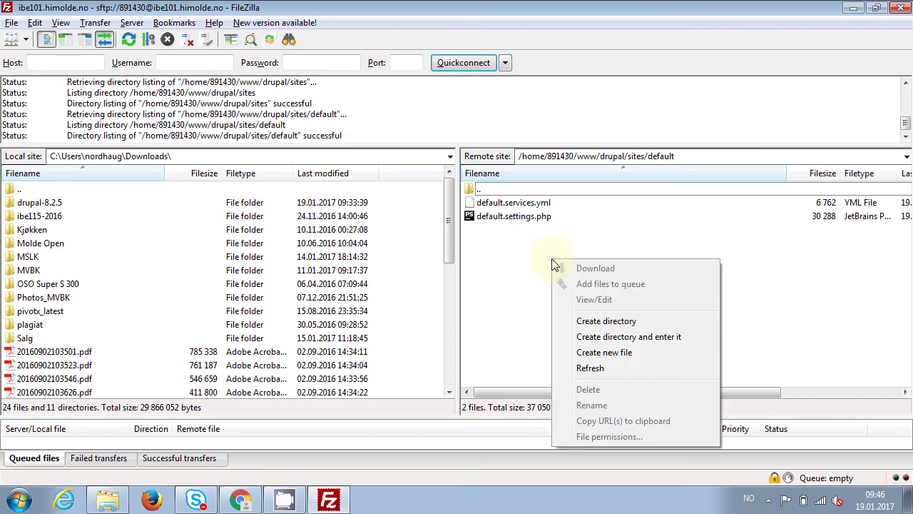
pyautogui.click(604, 353)
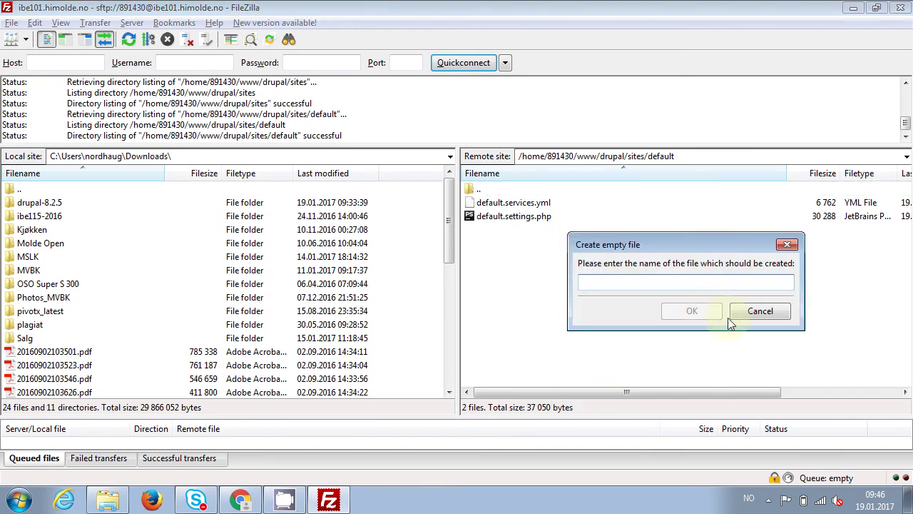
pyautogui.click(756, 314)
pyautogui.rightClick(681, 307)
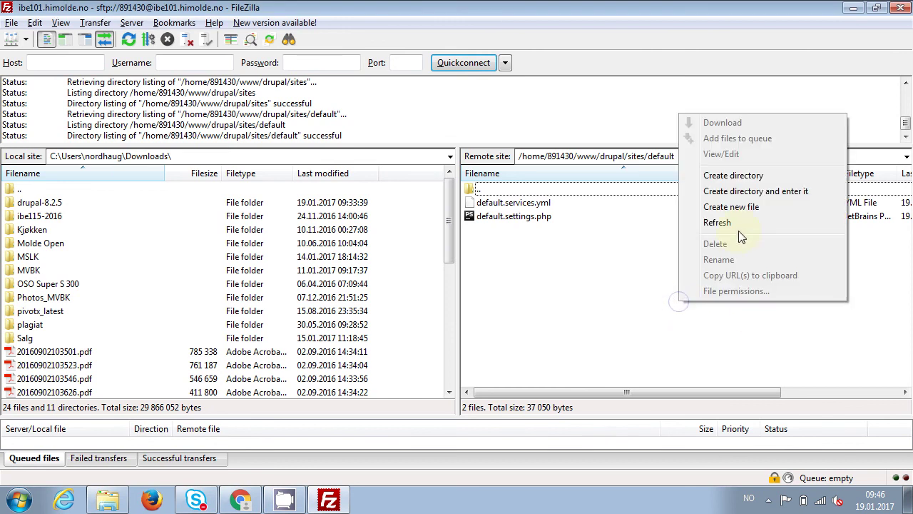
pyautogui.click(736, 181)
pyautogui.write('files')
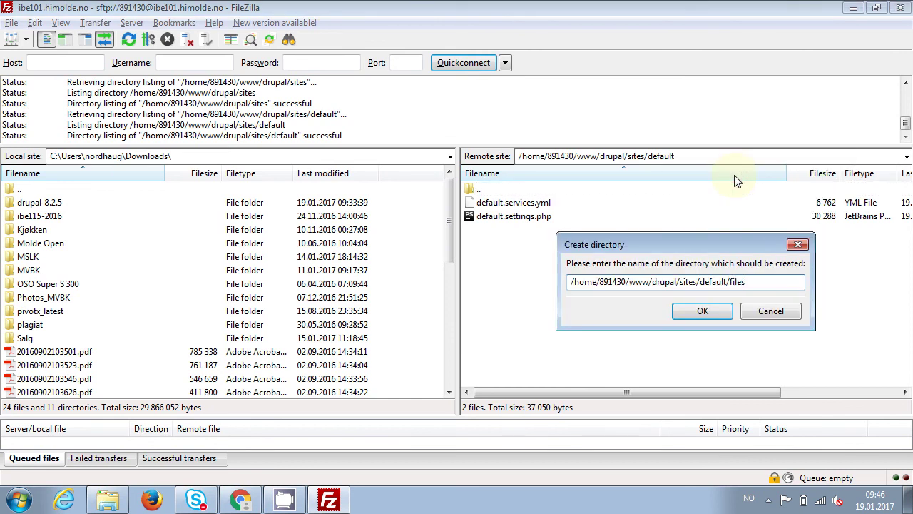
pyautogui.press('Return')
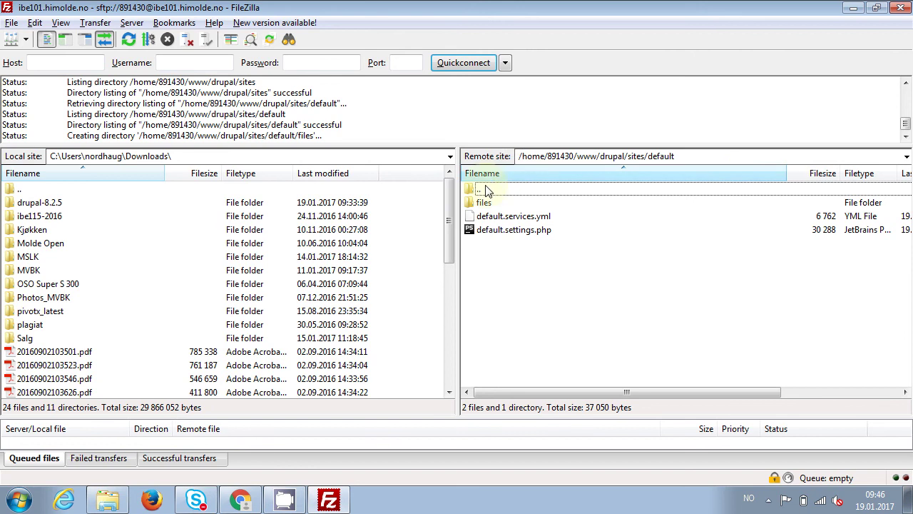
# Create a 'translations' subfolder inside files, then go back up and select files.
pyautogui.doubleClick(484, 203)
pyautogui.rightClick(489, 250)
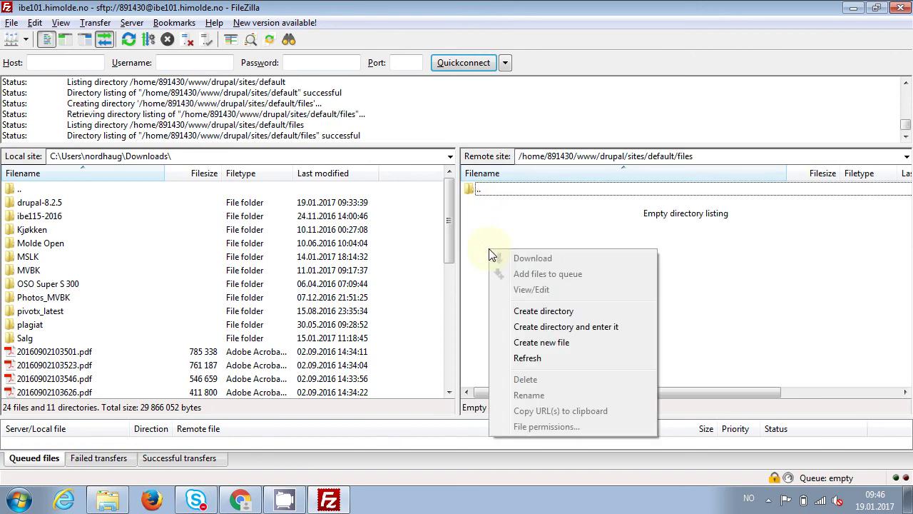
pyautogui.click(544, 311)
pyautogui.write('tes/default/files/t')
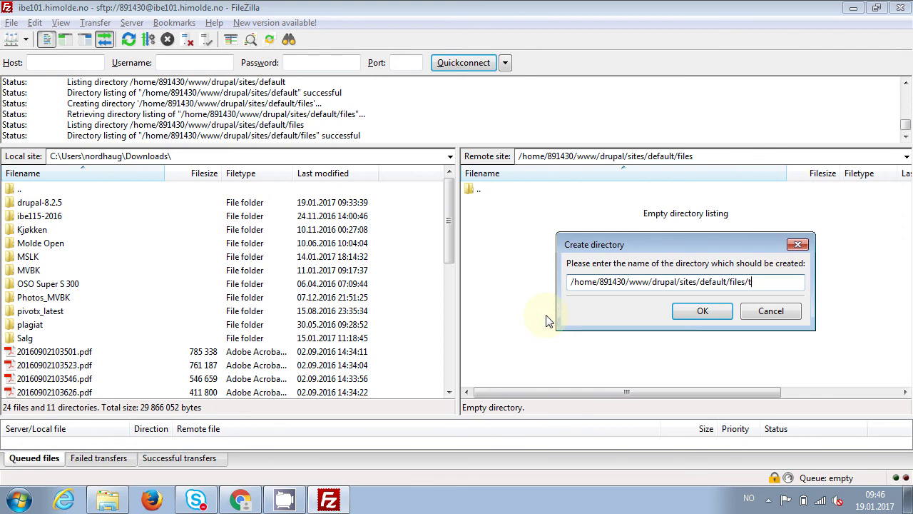
pyautogui.write('ranslations')
pyautogui.press('Return')
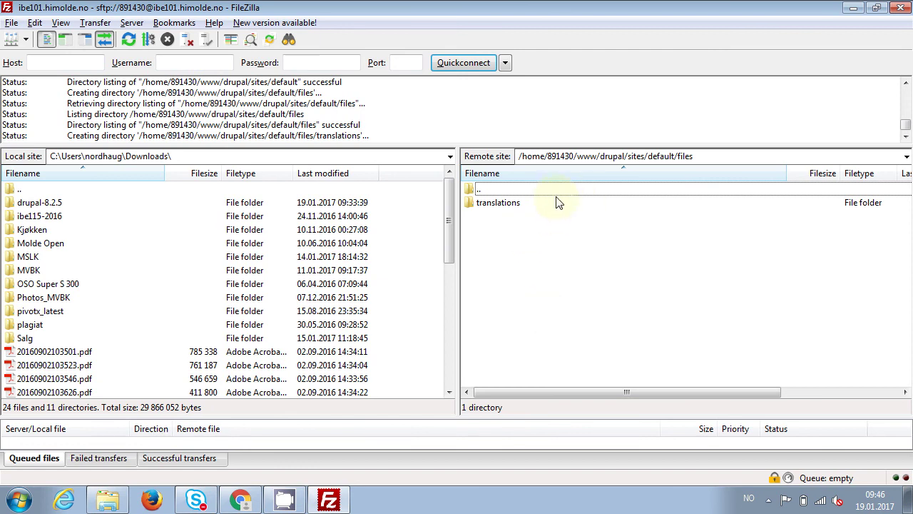
pyautogui.doubleClick(482, 191)
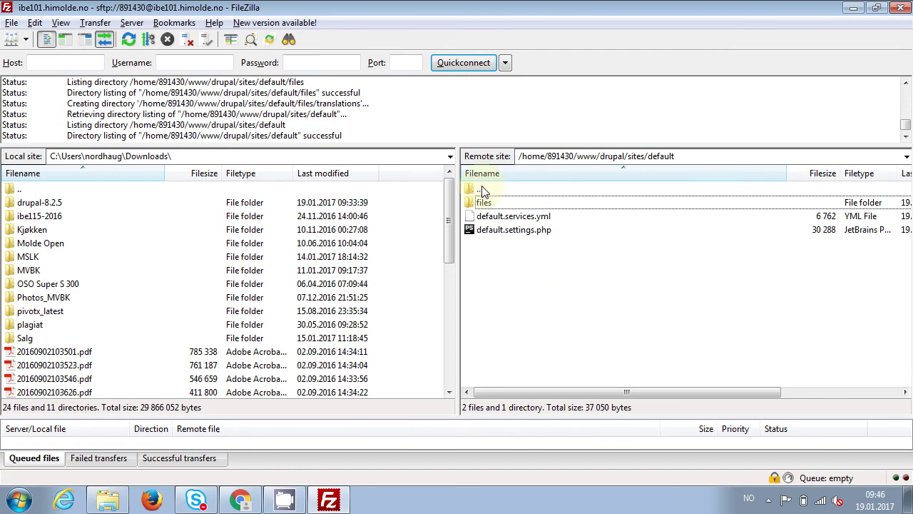
pyautogui.click(489, 204)
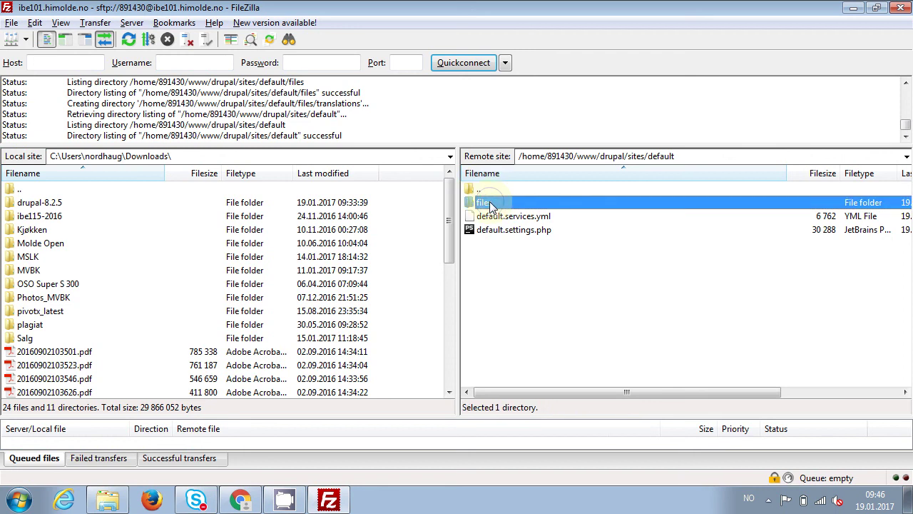
# Set the files folder to 777 with group and public write, recursing into subdirectories.
pyautogui.rightClick(489, 201)
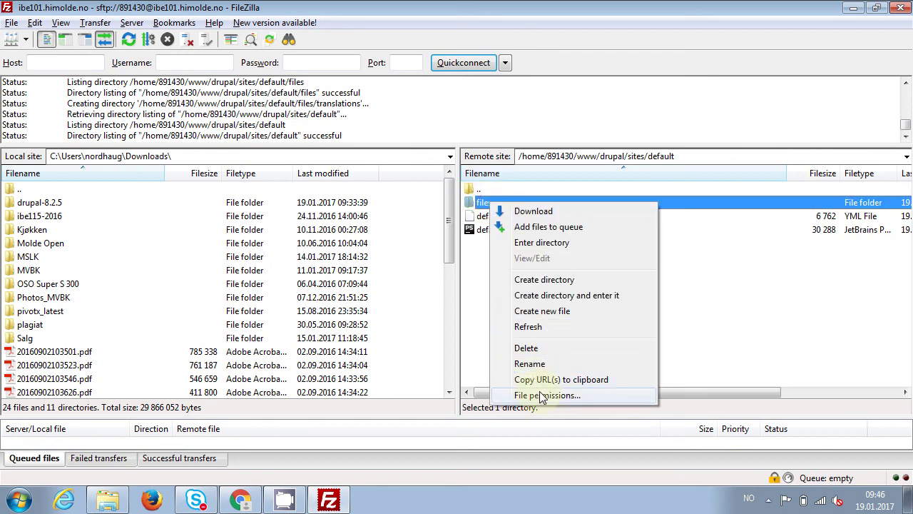
pyautogui.click(479, 307)
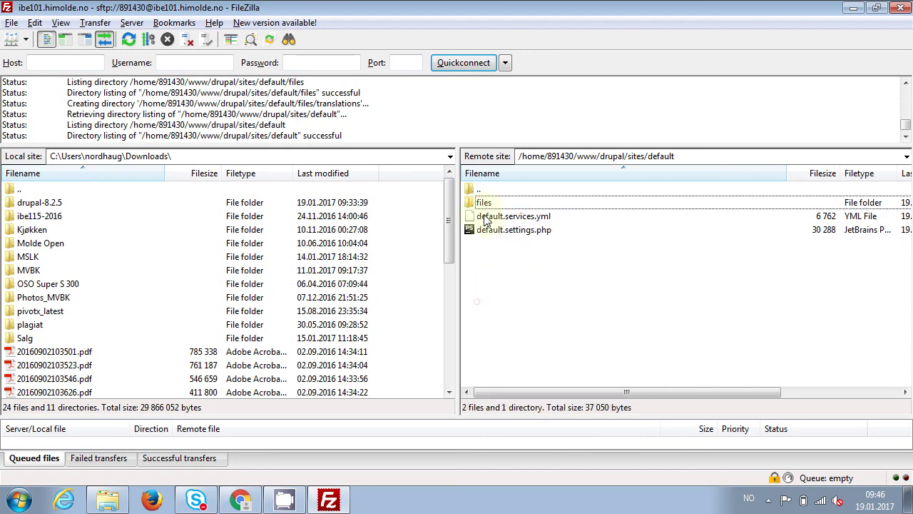
pyautogui.click(485, 205)
pyautogui.rightClick(486, 205)
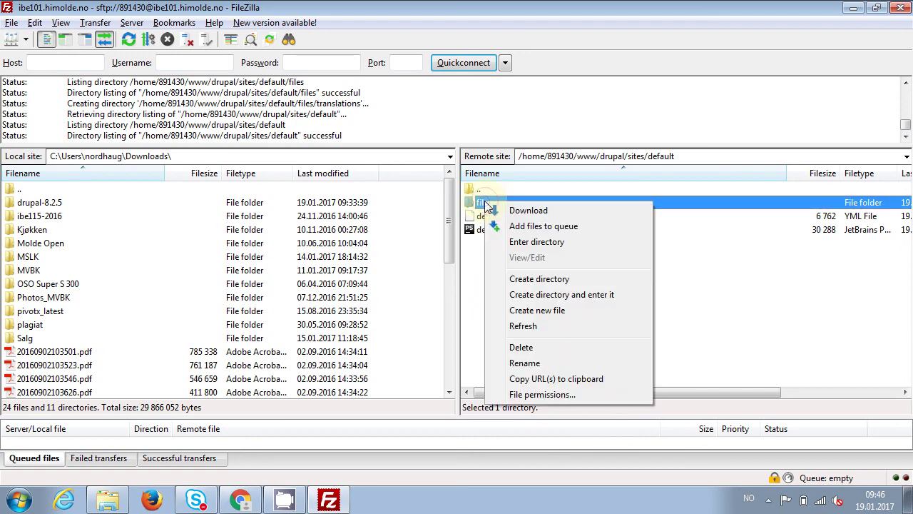
pyautogui.click(531, 396)
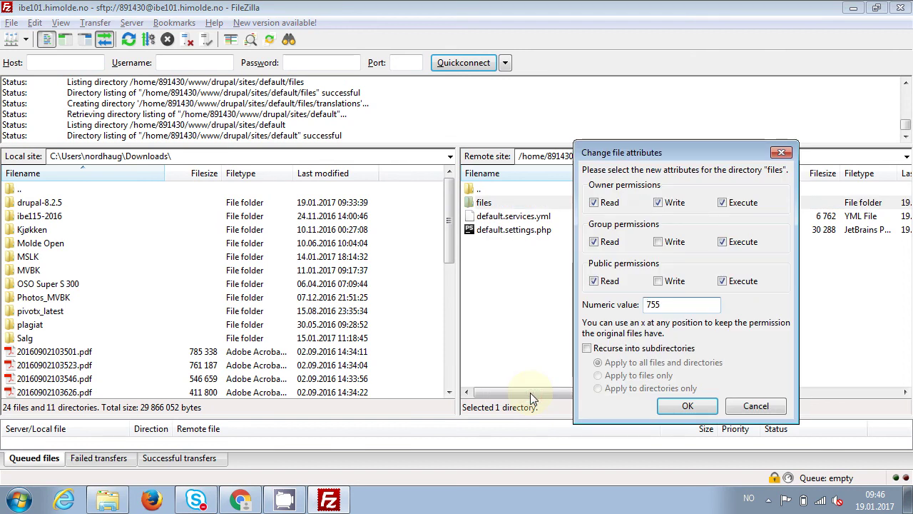
pyautogui.click(658, 242)
pyautogui.click(658, 281)
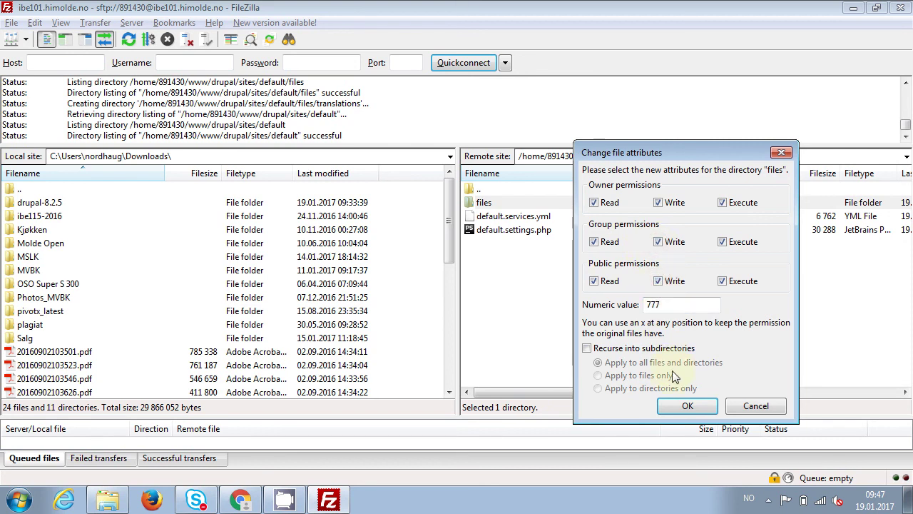
pyautogui.click(588, 348)
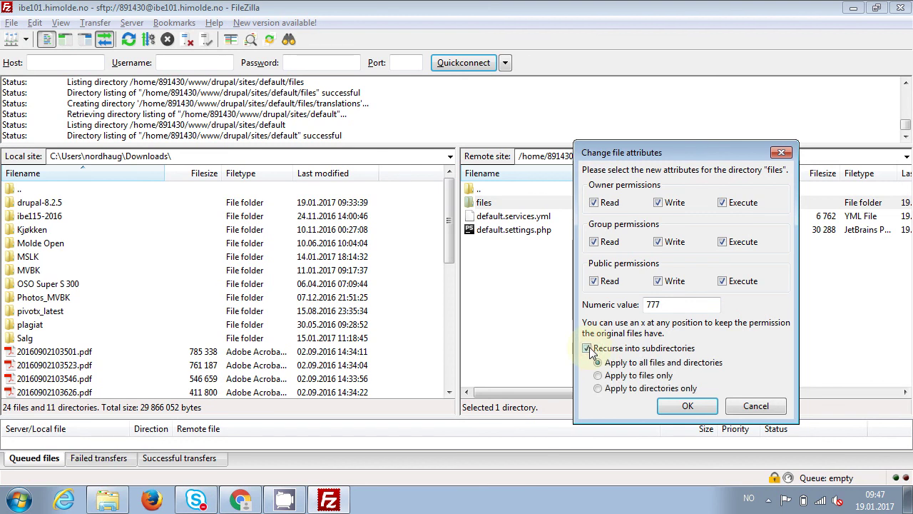
pyautogui.click(681, 402)
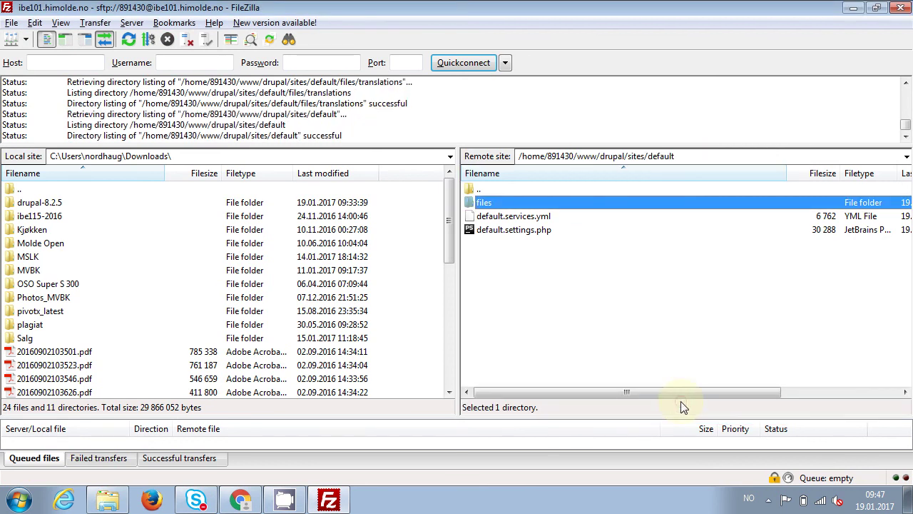
pyautogui.click(645, 344)
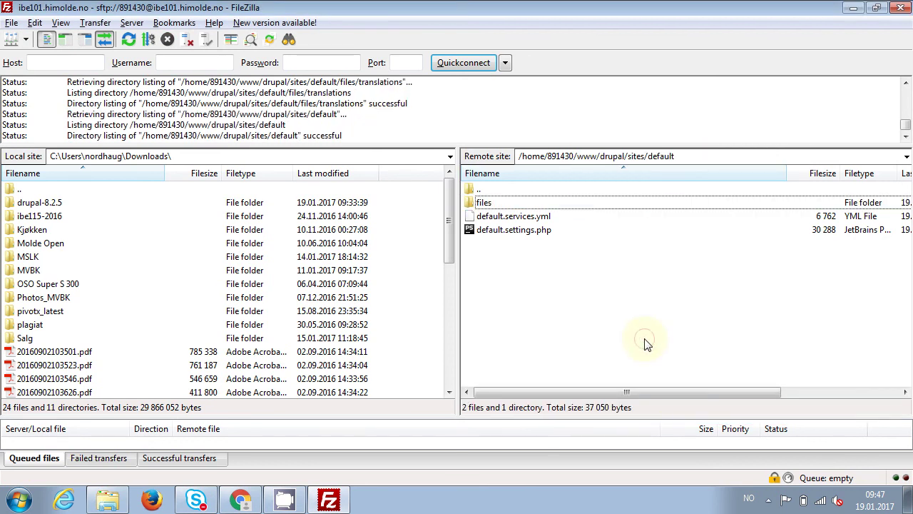
# Rerun the Drupal requirements check and continue with the Standard installation profile.
pyautogui.hotkey('alt', 'Tab')
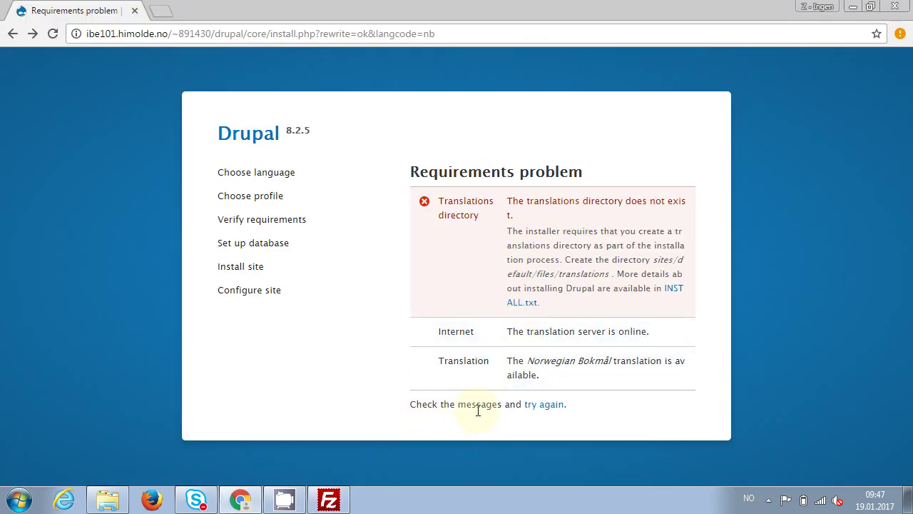
pyautogui.click(537, 412)
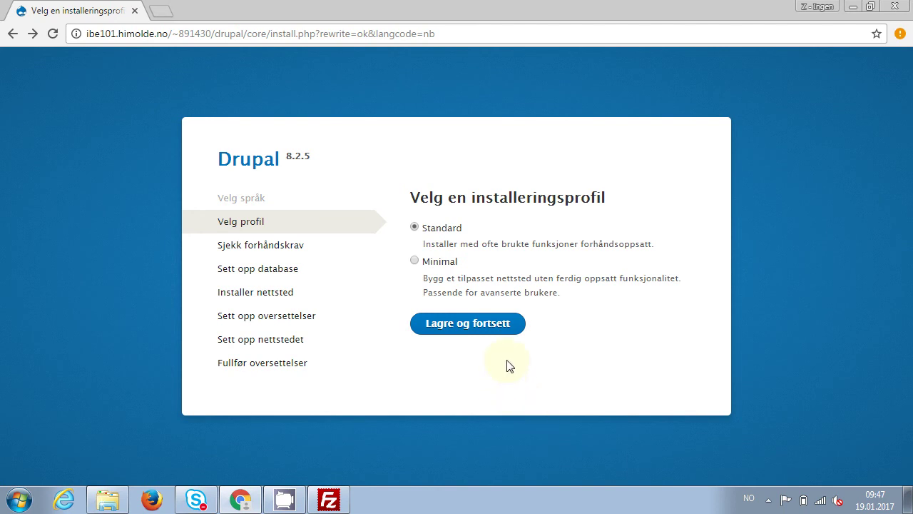
pyautogui.click(486, 337)
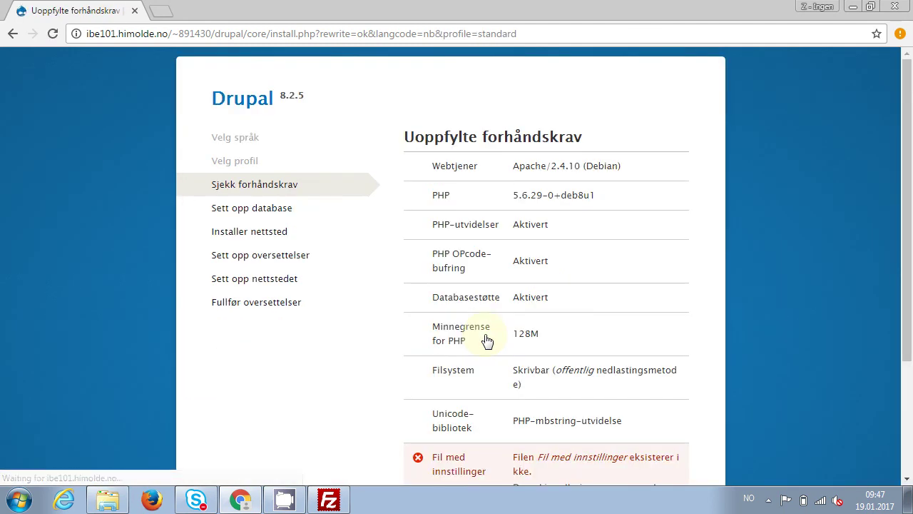
# Review the requirements errors, highlighting the missing ./sites/default/settings.php path.
pyautogui.scroll(-2, 751, 191)
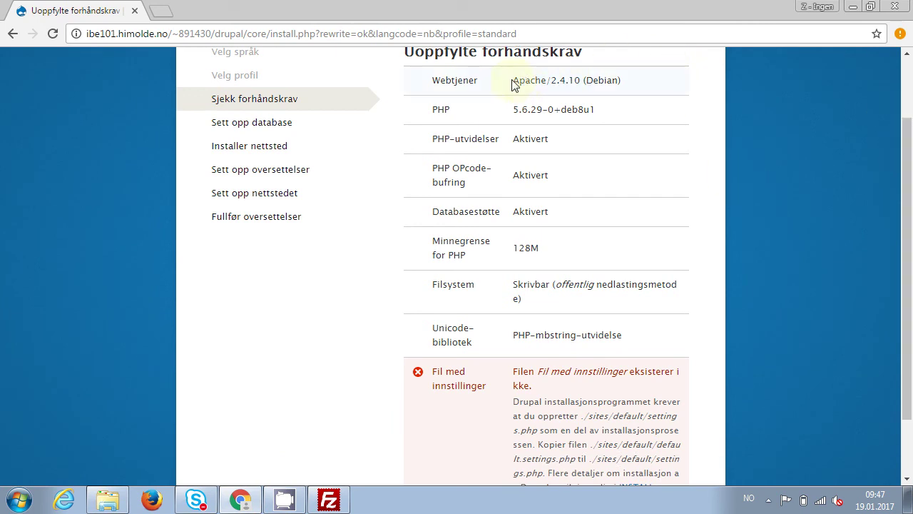
pyautogui.moveTo(512, 84); pyautogui.dragTo(548, 84)
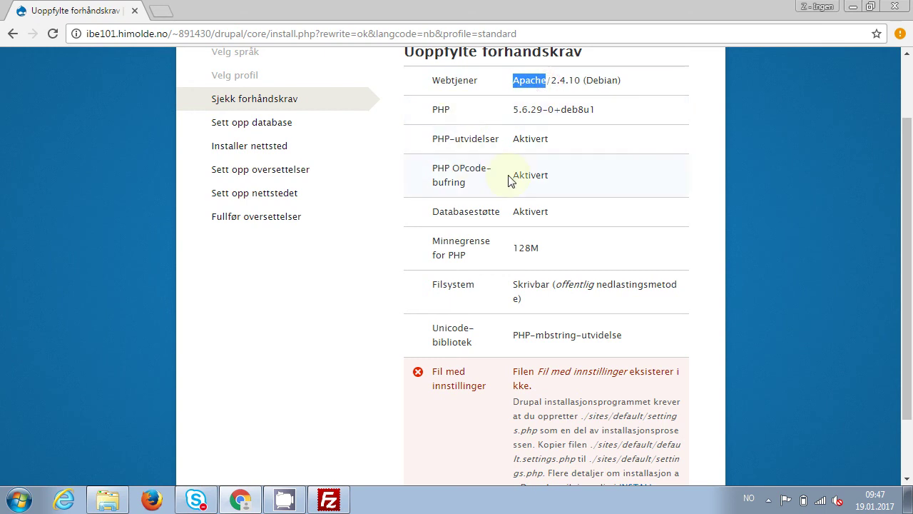
pyautogui.moveTo(909, 149); pyautogui.dragTo(909, 200)
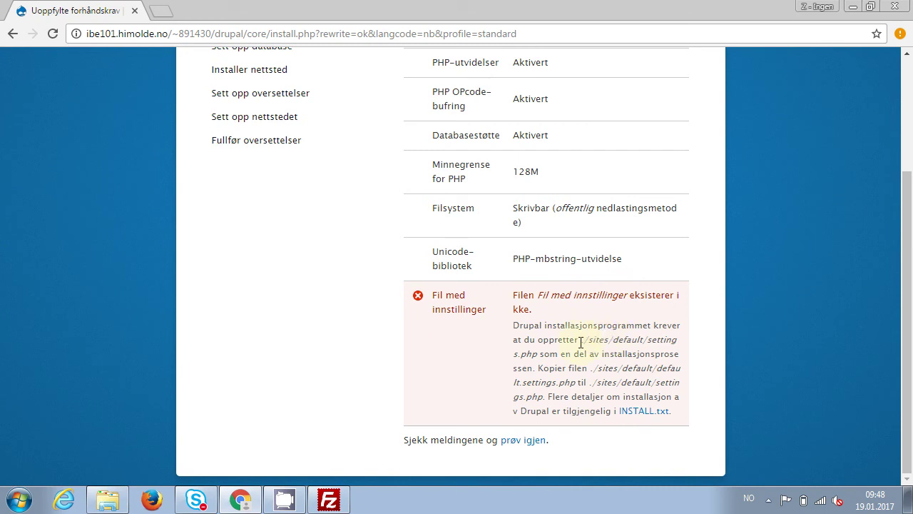
pyautogui.moveTo(581, 342); pyautogui.dragTo(539, 354)
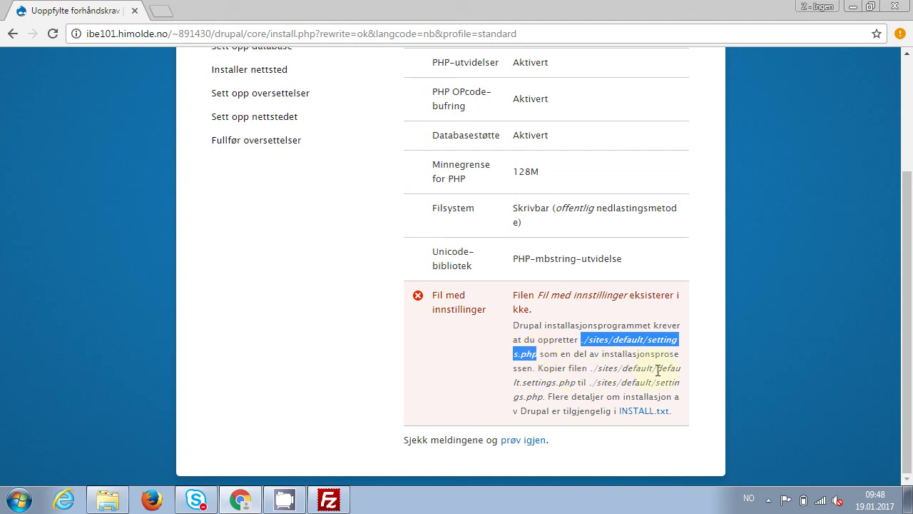
pyautogui.hotkey('alt', 'Tab')
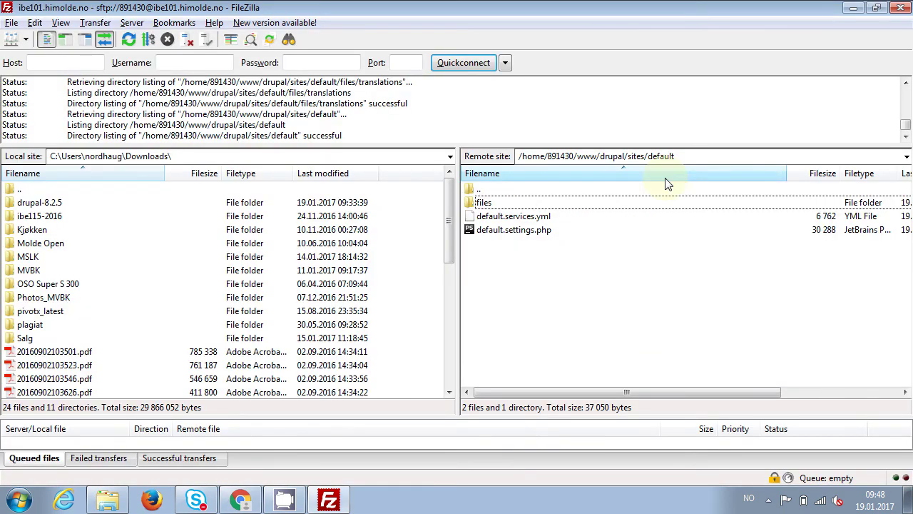
# Re-enter drupal/sites/default on the server and bring up the actions for default.settings.php.
pyautogui.doubleClick(483, 189)
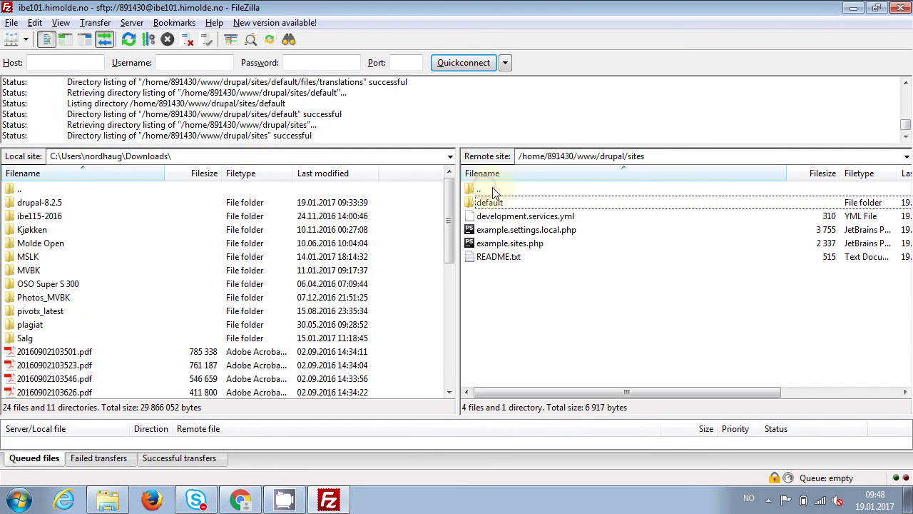
pyautogui.doubleClick(483, 189)
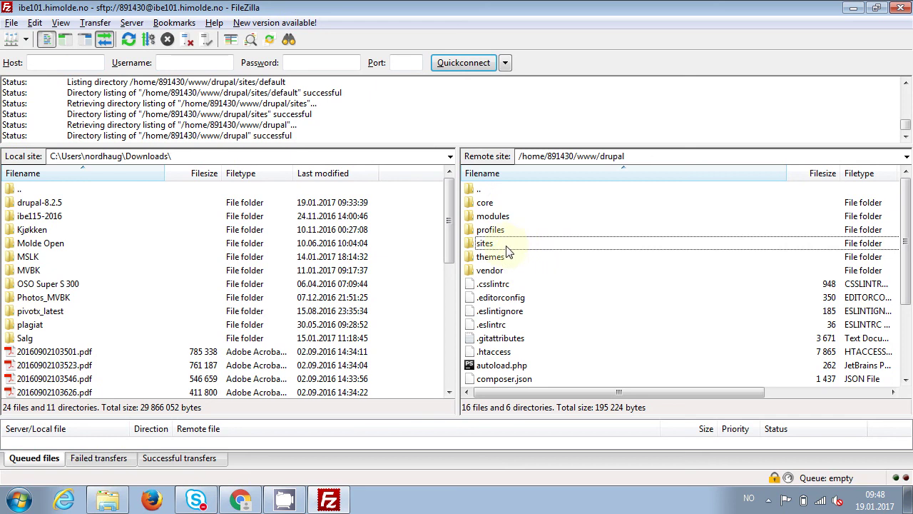
pyautogui.click(628, 157)
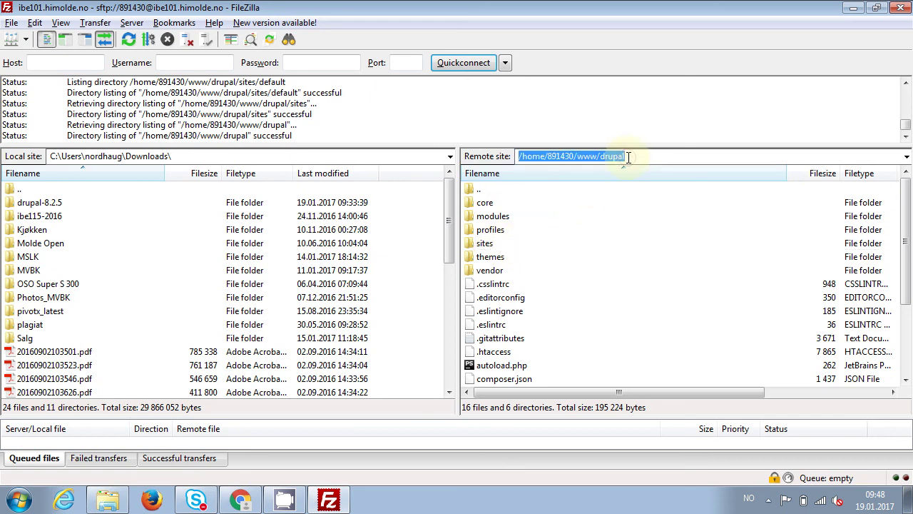
pyautogui.doubleClick(489, 243)
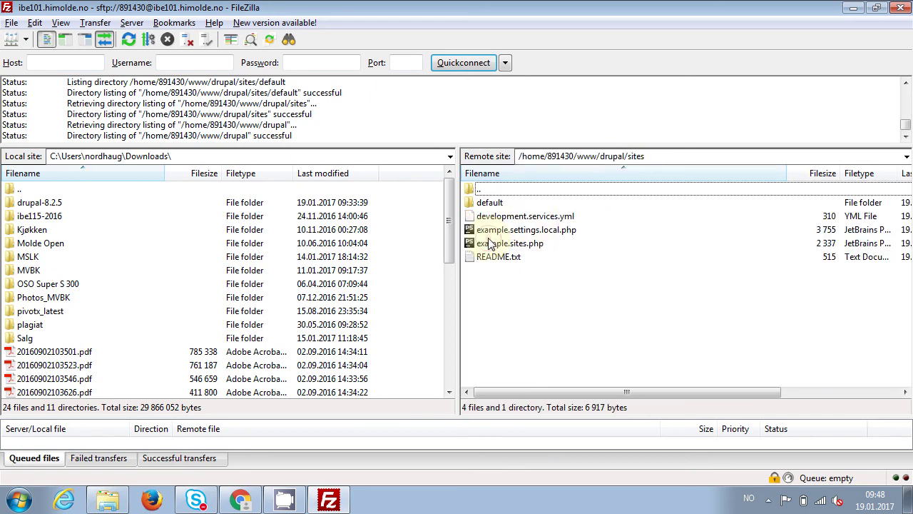
pyautogui.doubleClick(489, 203)
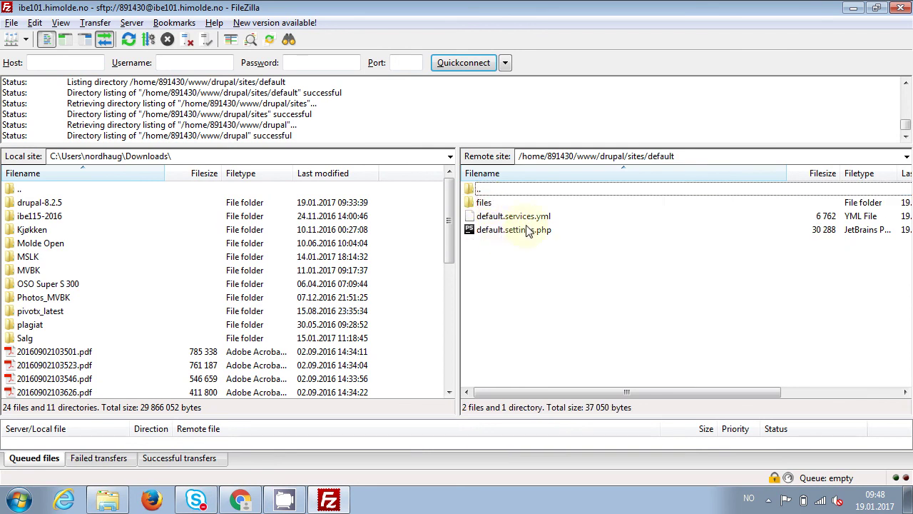
pyautogui.hotkey('alt', 'Tab')
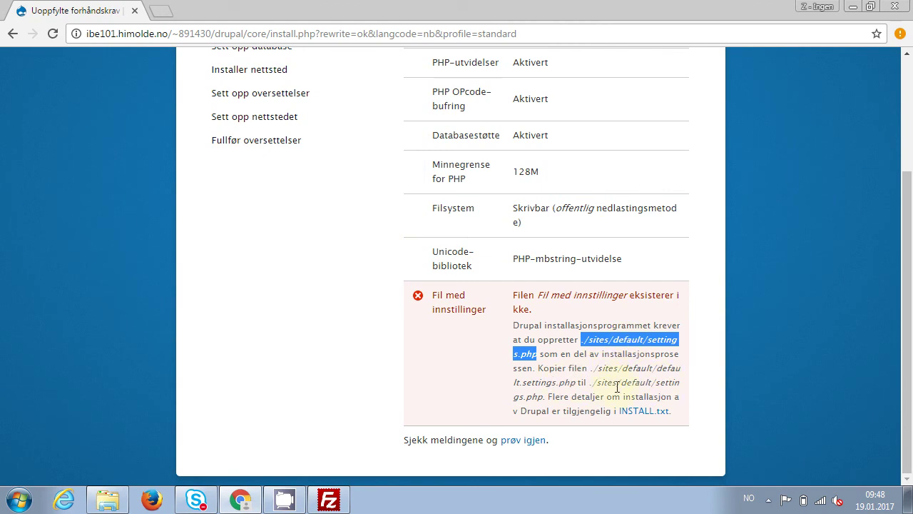
pyautogui.hotkey('alt', 'Tab')
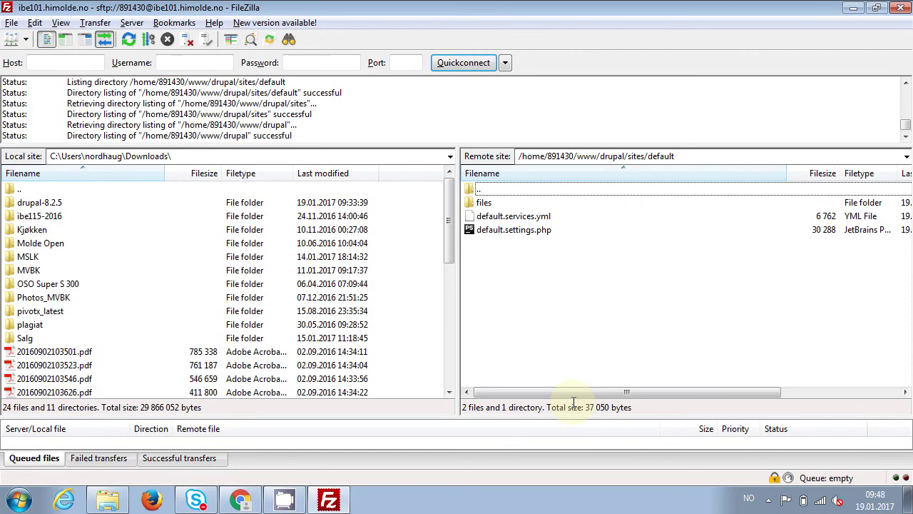
pyautogui.rightClick(517, 235)
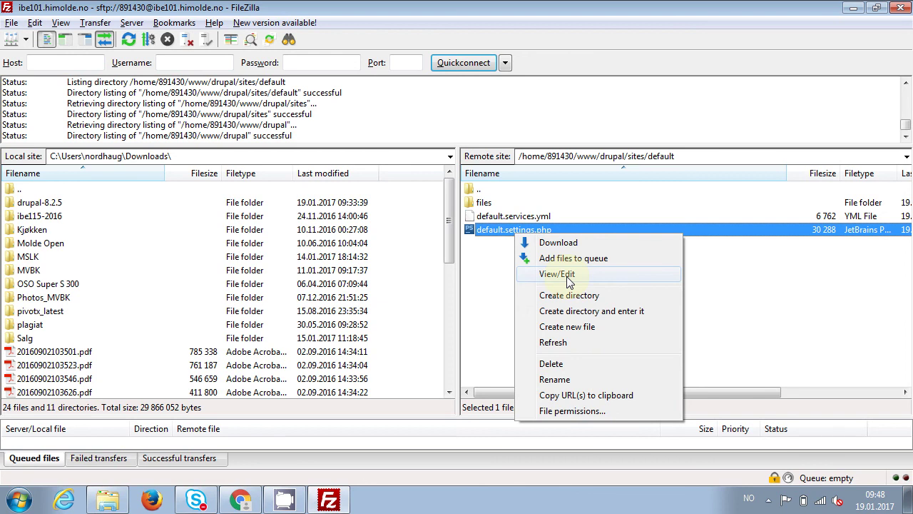
# Download default.settings.php to Downloads and rename the local copy to settings.php.
pyautogui.click(571, 244)
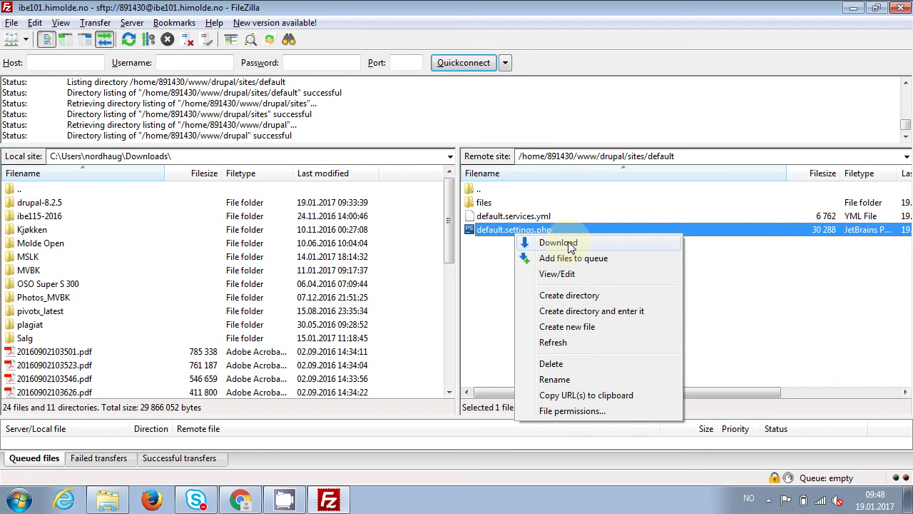
pyautogui.click(571, 245)
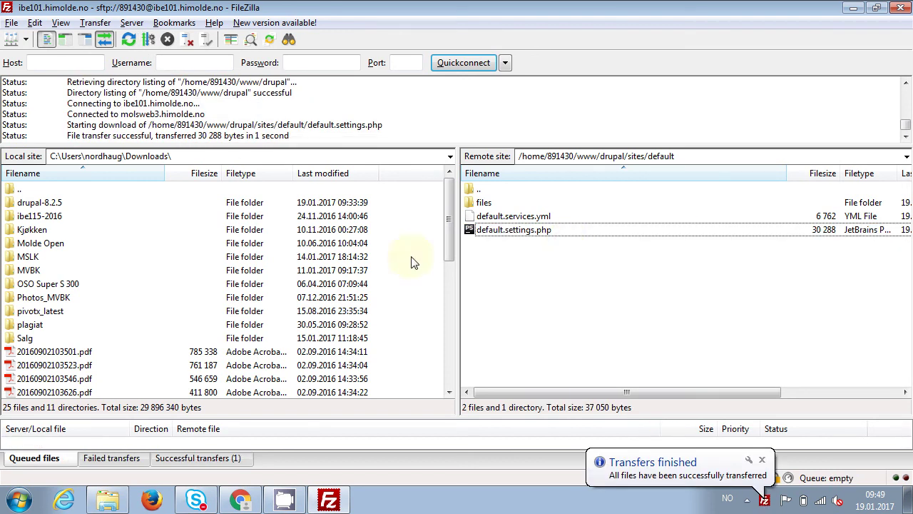
pyautogui.moveTo(449, 227); pyautogui.dragTo(443, 269)
pyautogui.click(68, 325)
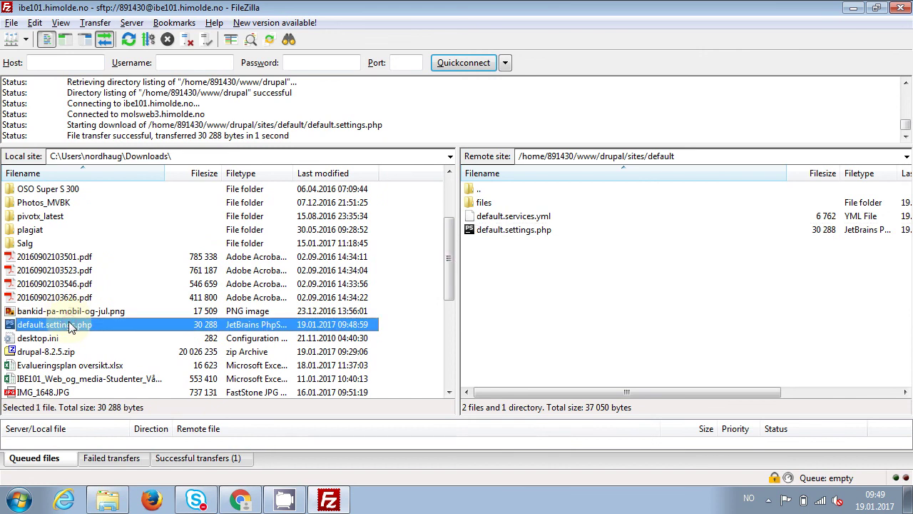
pyautogui.click(69, 326)
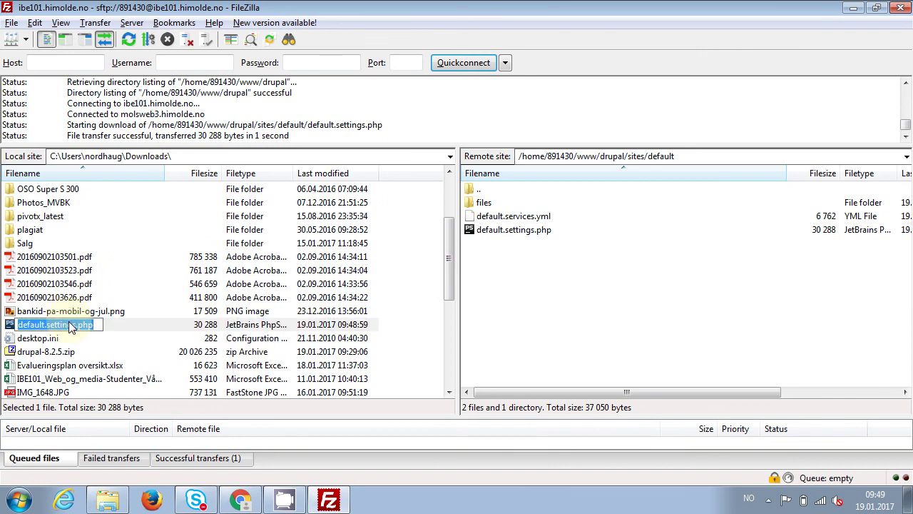
pyautogui.click(70, 326)
pyautogui.press('BackSpace')
pyautogui.press('BackSpace')
pyautogui.press('BackSpace')
pyautogui.press('BackSpace')
pyautogui.press('BackSpace')
pyautogui.press('BackSpace')
pyautogui.press('BackSpace')
pyautogui.press('BackSpace')
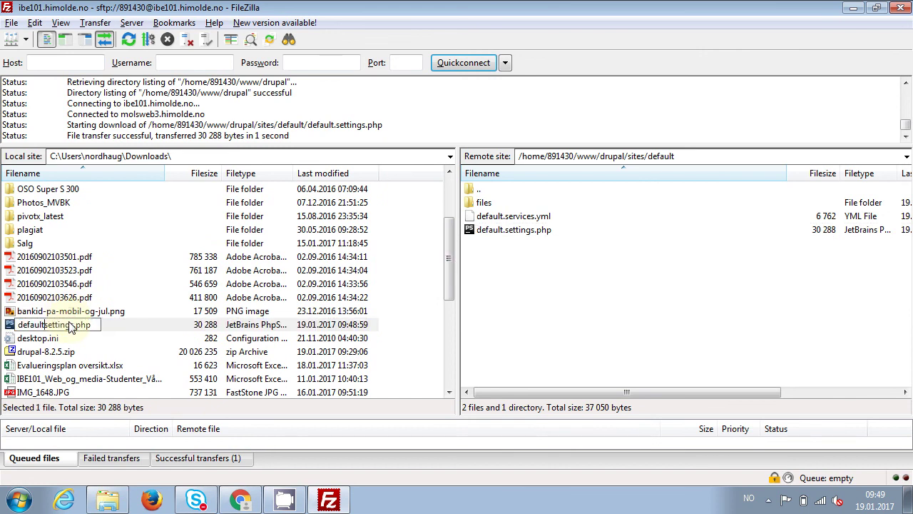
pyautogui.press('Return')
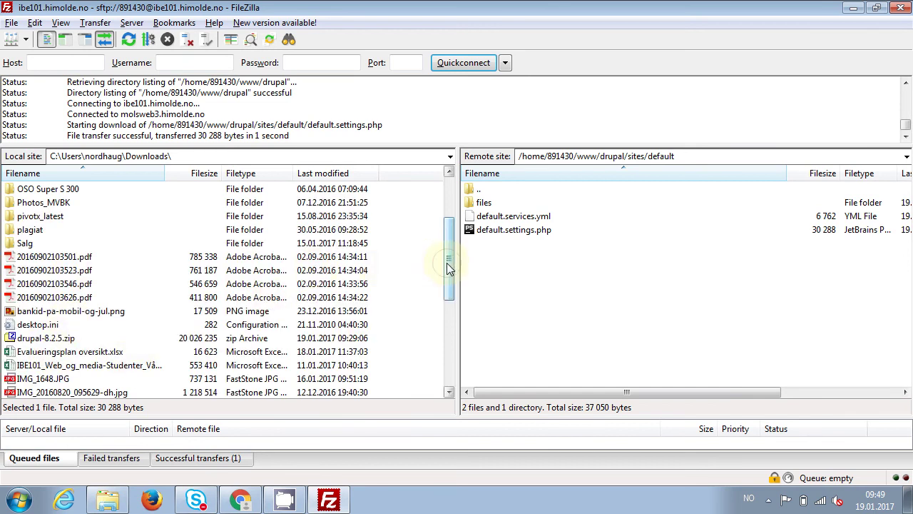
# Upload settings.php into the server's sites/default folder.
pyautogui.scroll(-5, 447, 263)
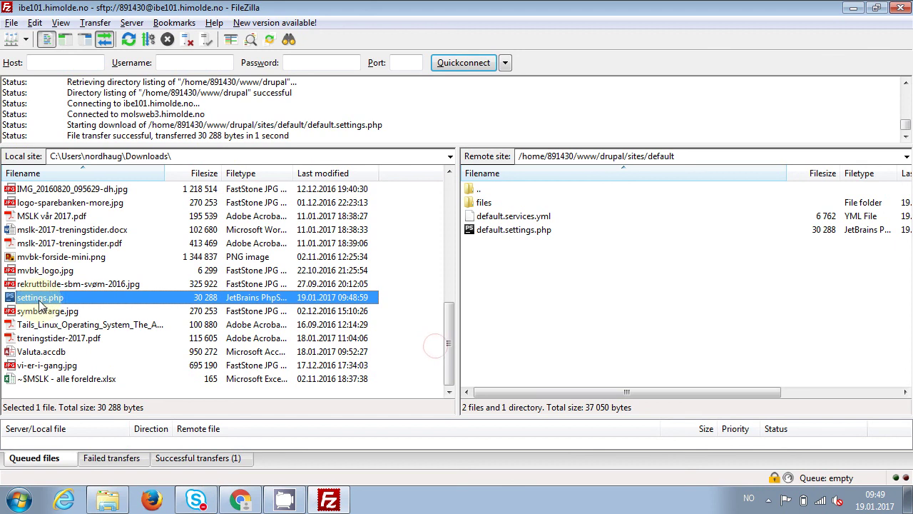
pyautogui.moveTo(37, 299); pyautogui.dragTo(412, 316)
pyautogui.moveTo(456, 316); pyautogui.dragTo(520, 315)
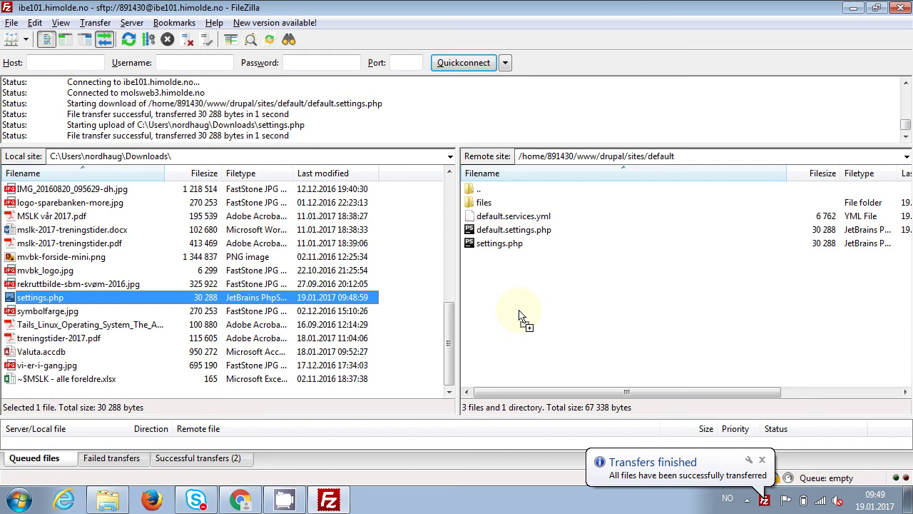
# Change the server's settings.php permissions from 644 to 666 by adding group and public write.
pyautogui.rightClick(511, 244)
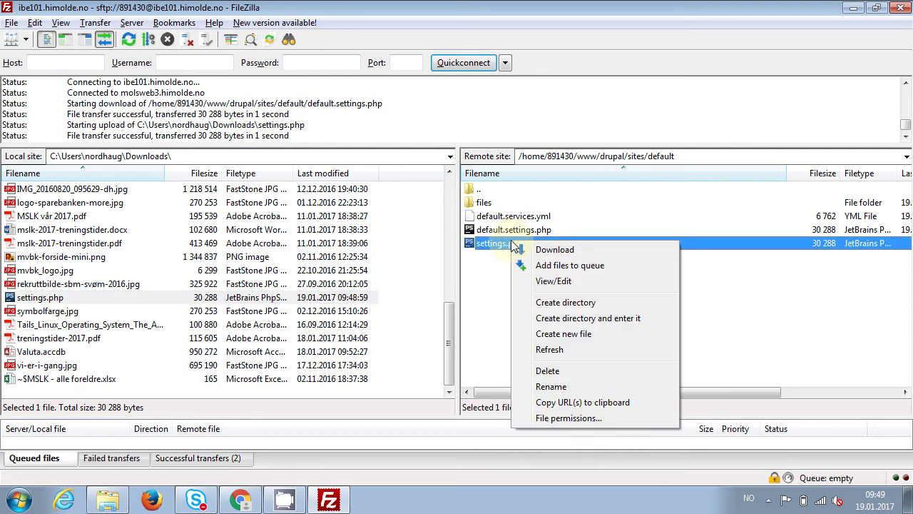
pyautogui.click(556, 419)
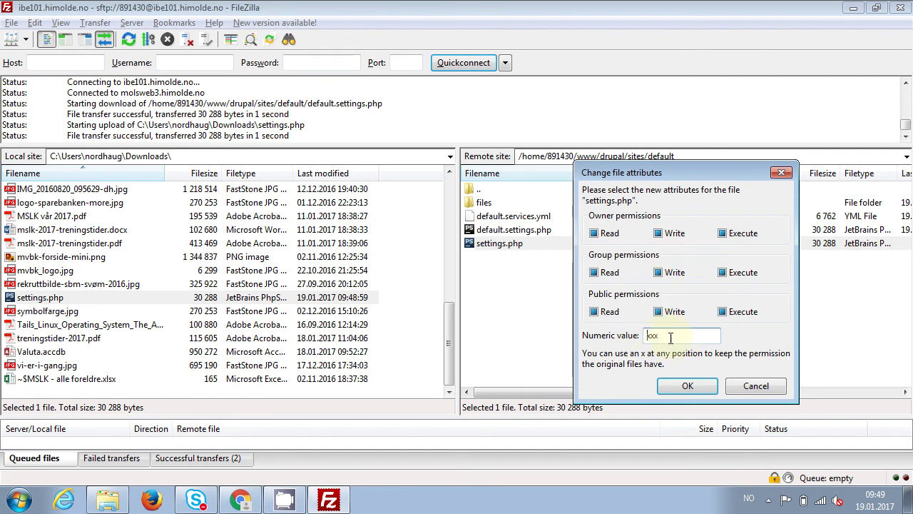
pyautogui.click(747, 386)
pyautogui.rightClick(596, 320)
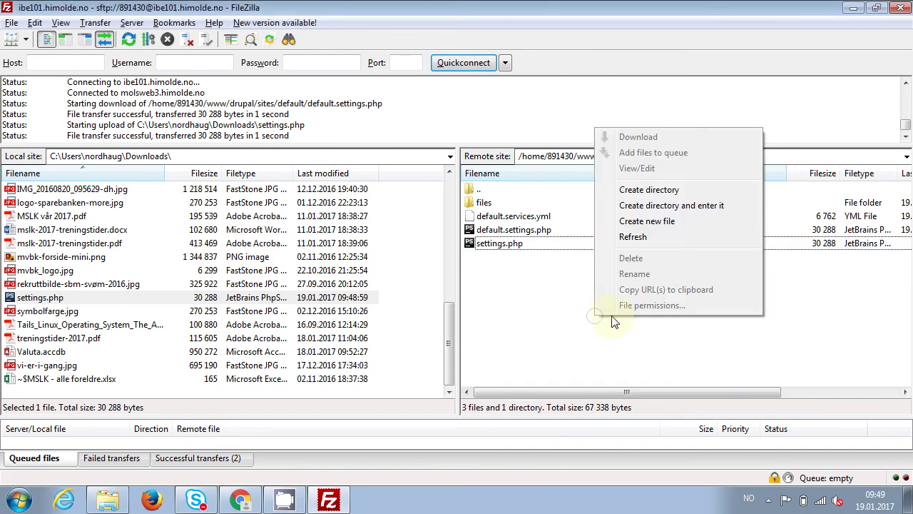
pyautogui.click(635, 237)
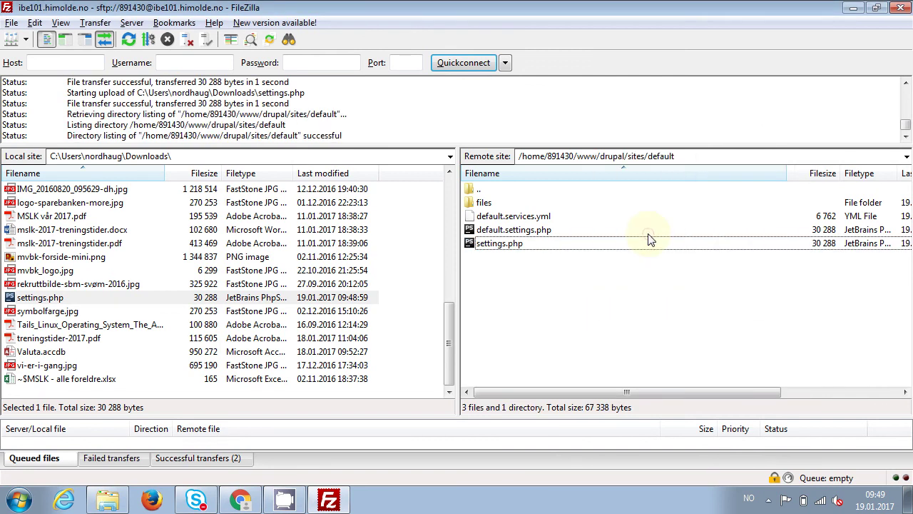
pyautogui.rightClick(520, 243)
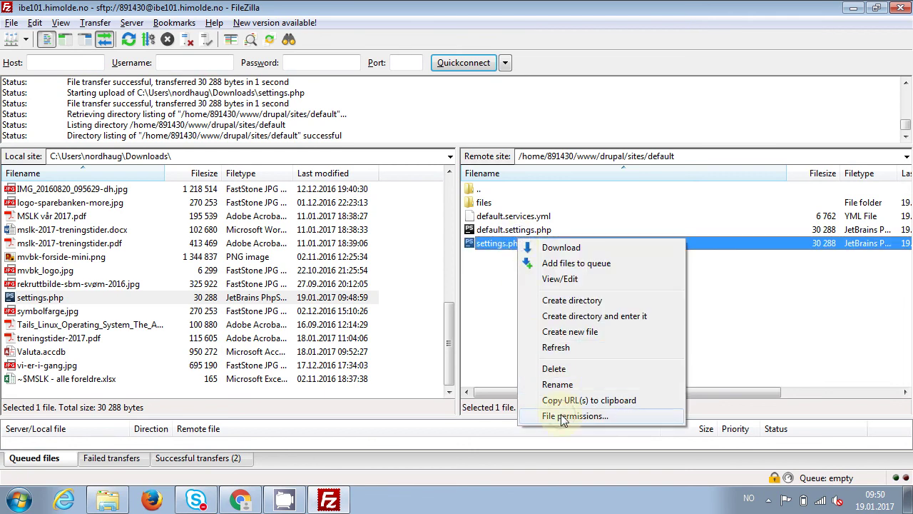
pyautogui.click(564, 417)
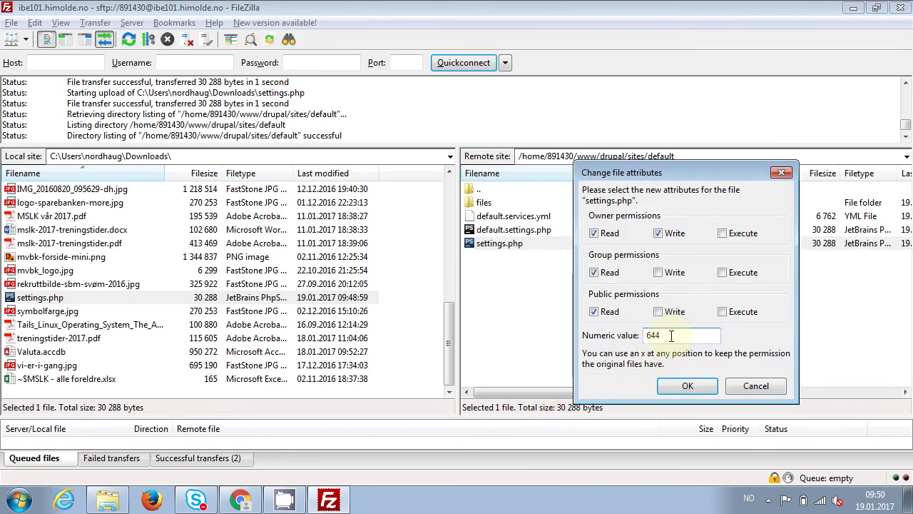
pyautogui.click(659, 272)
pyautogui.click(658, 312)
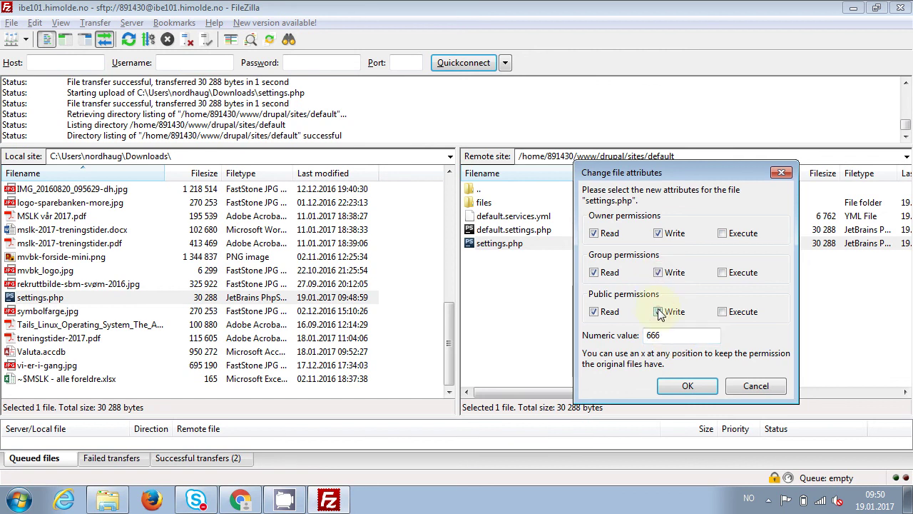
pyautogui.click(679, 385)
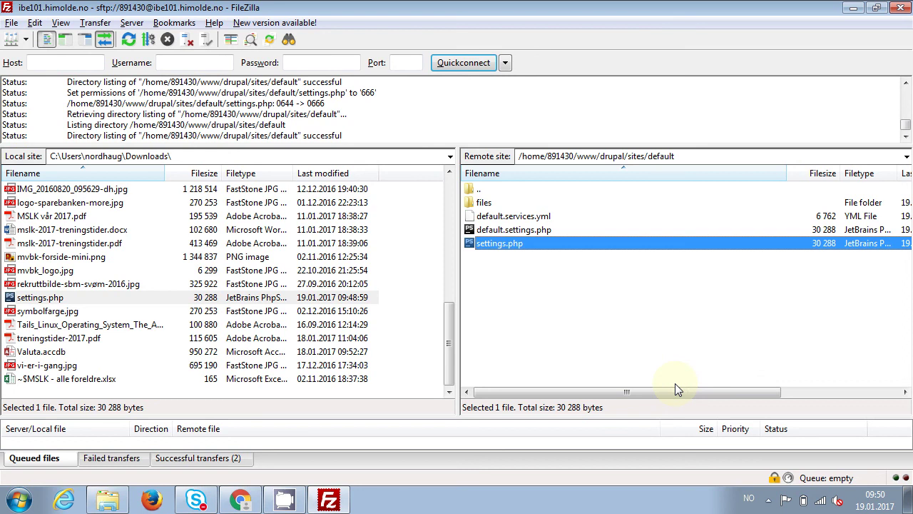
pyautogui.hotkey('alt', 'Tab')
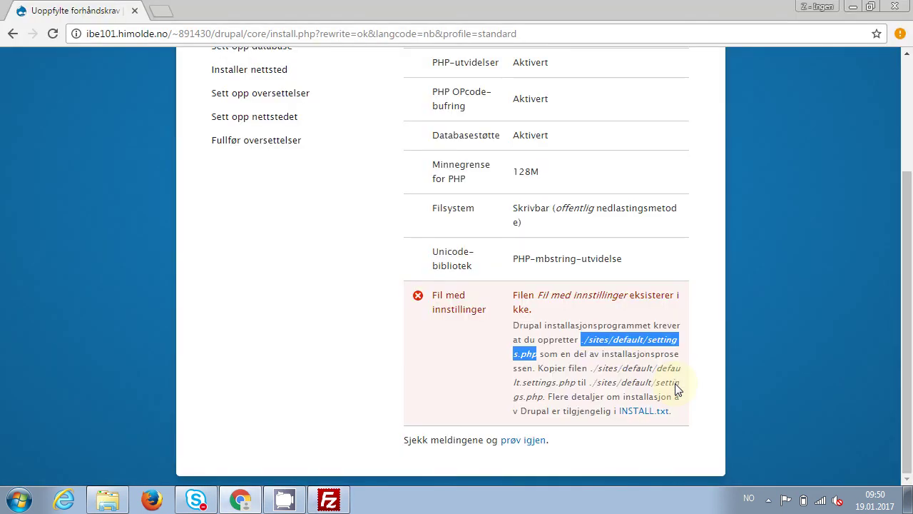
# Rerun the requirements check and enter the database name, adjusting the year digit to 7.
pyautogui.click(514, 441)
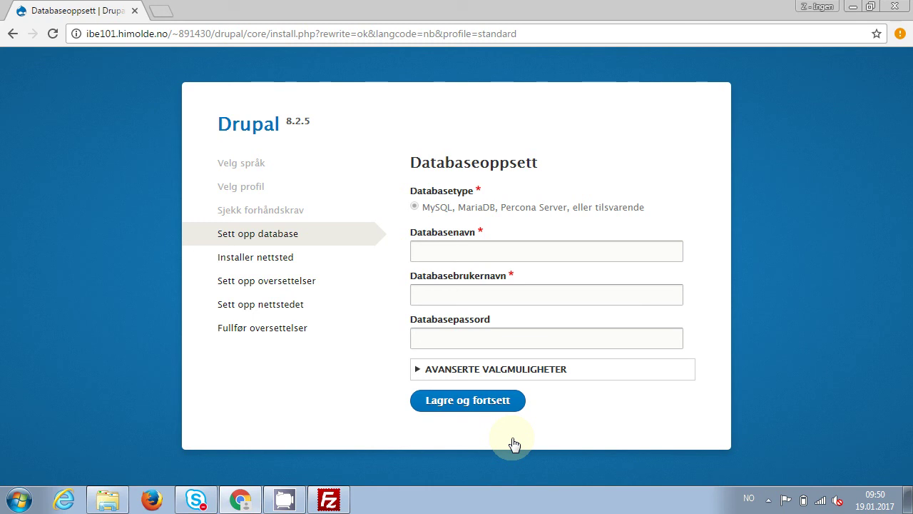
pyautogui.click(492, 259)
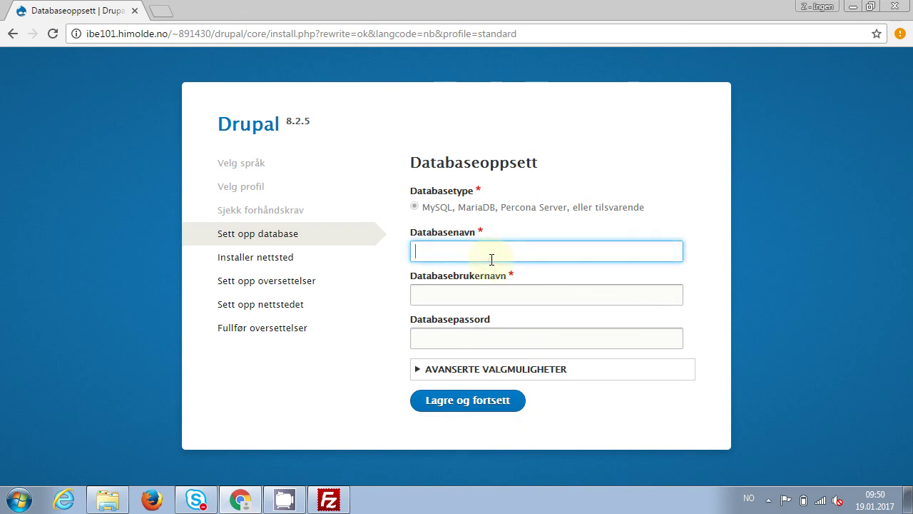
pyautogui.write('ibe')
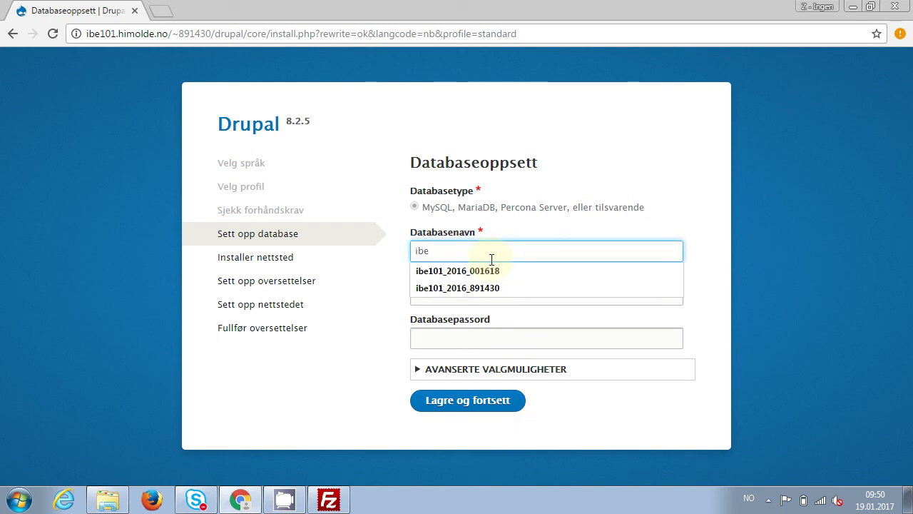
pyautogui.press('Down')
pyautogui.press('Down')
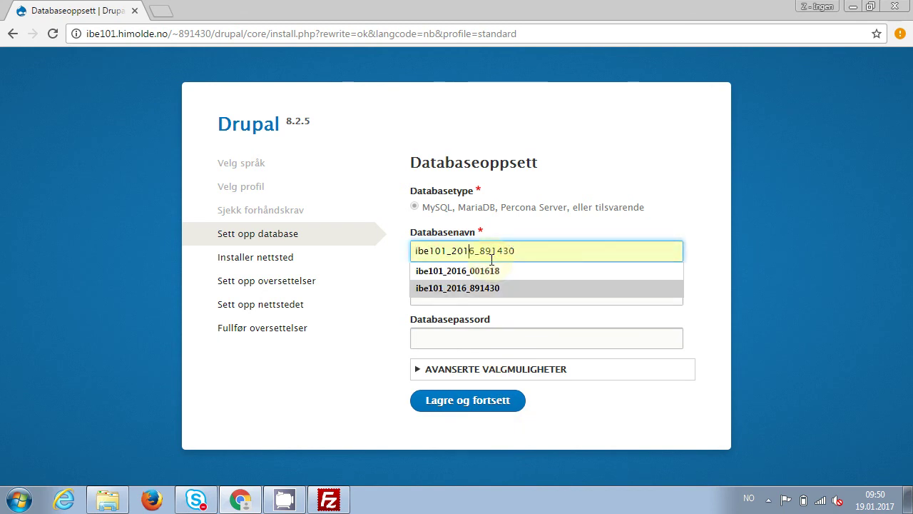
pyautogui.press('Return')
pyautogui.press('Left')
pyautogui.press('Left')
pyautogui.press('Left')
pyautogui.press('Left')
pyautogui.press('Left')
pyautogui.press('Left')
pyautogui.press('Left')
pyautogui.press('BackSpace')
pyautogui.write('7')
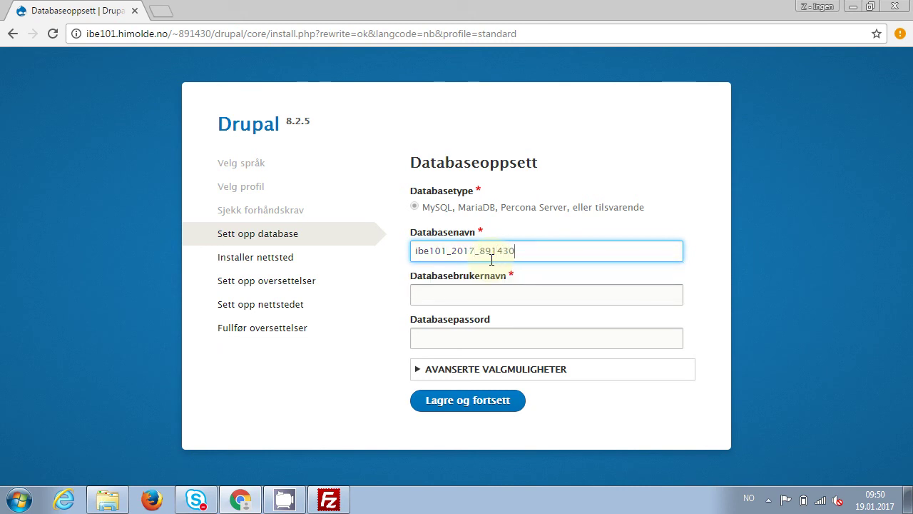
pyautogui.press('End')
pyautogui.hotkey('shift', 'Left')
pyautogui.hotkey('shift', 'Left')
pyautogui.hotkey('shift', 'Left')
pyautogui.hotkey('shift', 'Left')
pyautogui.hotkey('shift', 'Left')
pyautogui.hotkey('shift', 'Left')
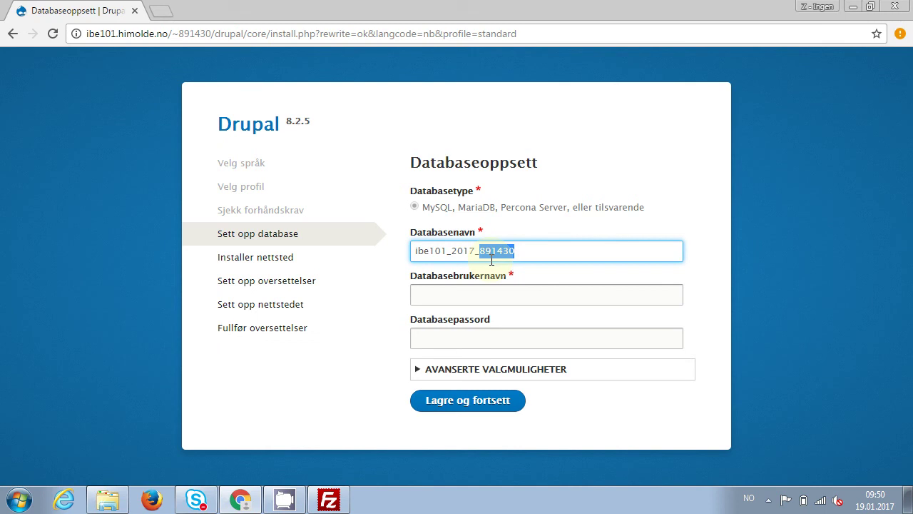
pyautogui.hotkey('ctrl', 'c')
# Fill in the database username and password, then save and continue.
pyautogui.click(459, 294)
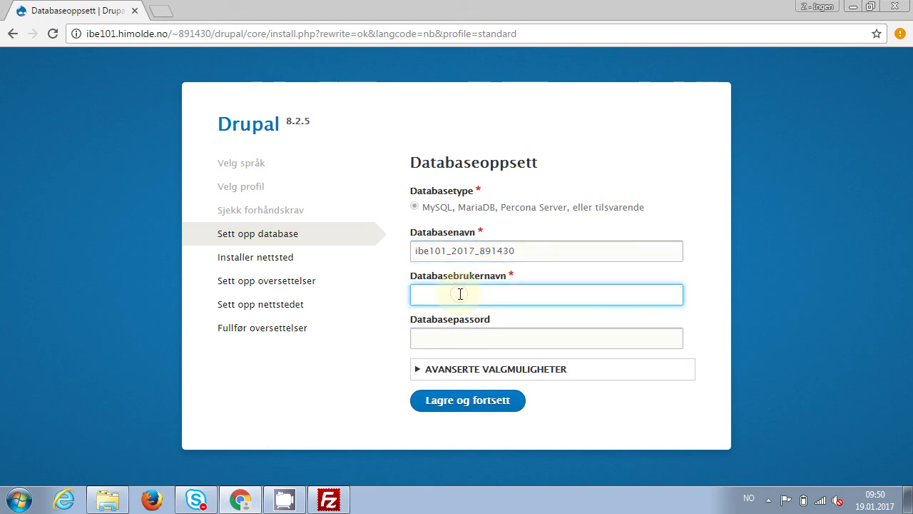
pyautogui.hotkey('ctrl', 'v')
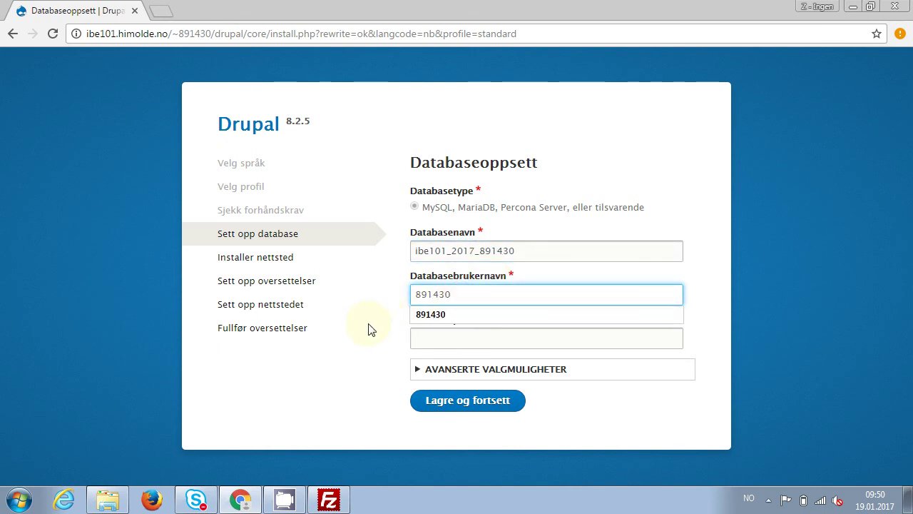
pyautogui.click(369, 330)
pyautogui.click(455, 340)
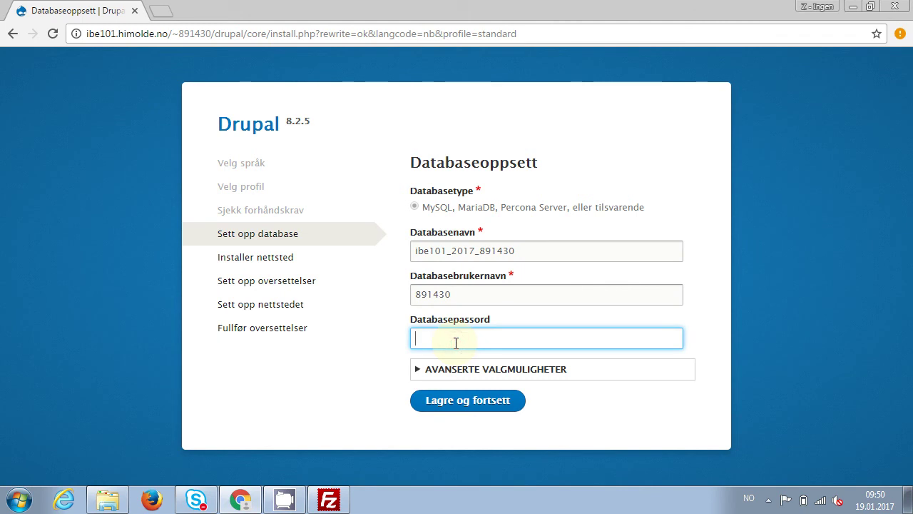
pyautogui.hotkey('ctrl', 'v')
pyautogui.write('1')
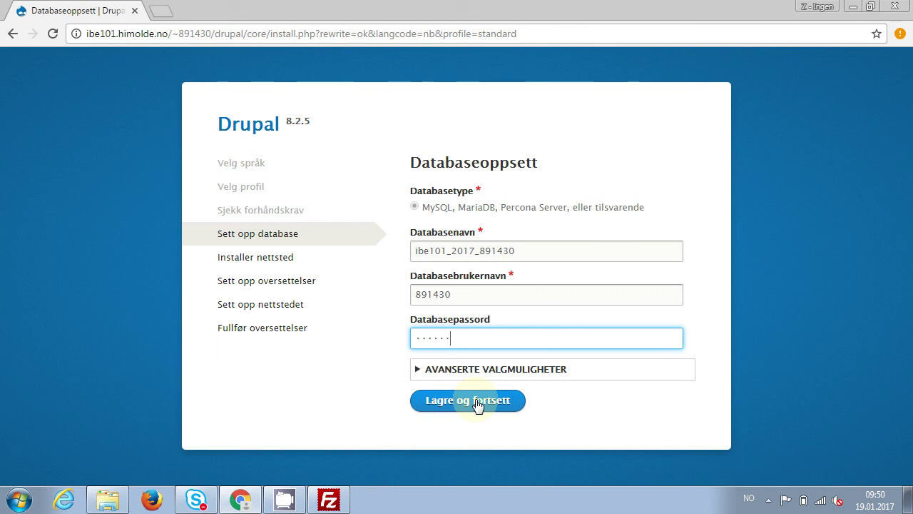
pyautogui.click(477, 402)
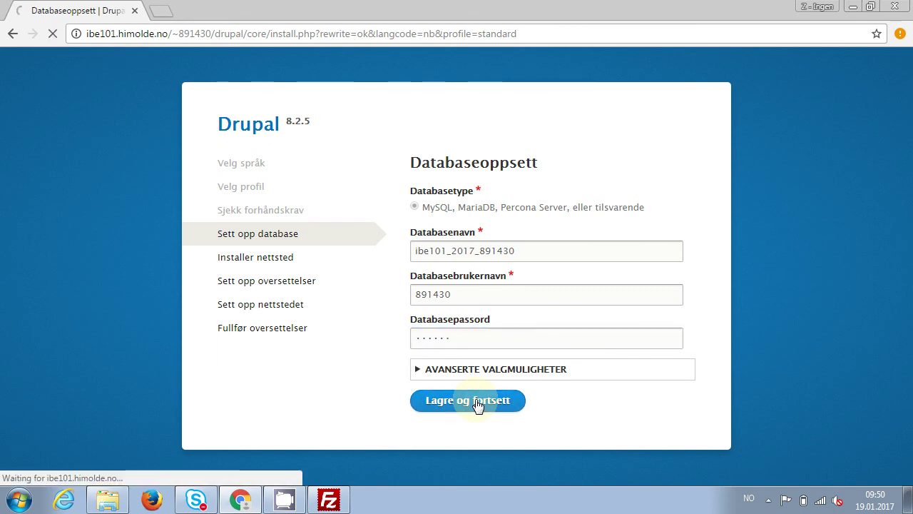
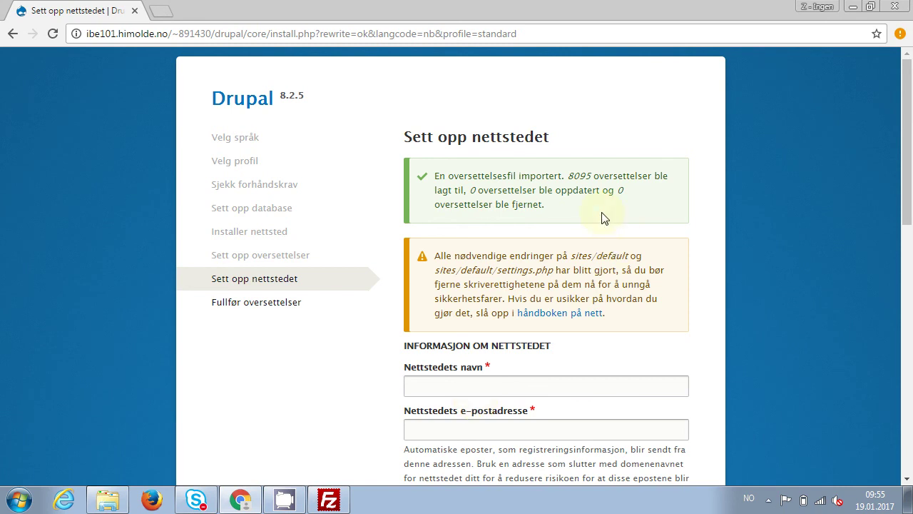
# Scroll the site configuration form, then switch to FileZilla showing the remote settings.php.
pyautogui.scroll(-3, 602, 214)
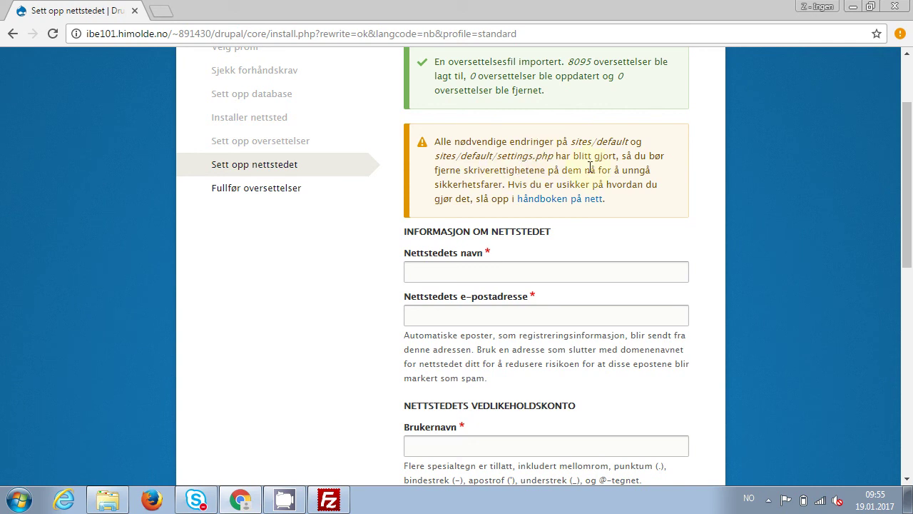
pyautogui.hotkey('alt', 'Tab')
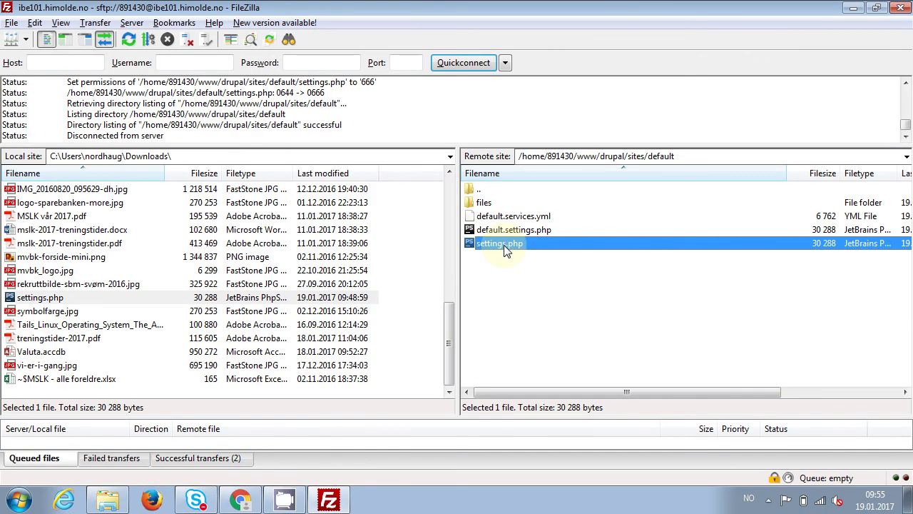
# Set settings.php permissions to 644 by removing group and public write, then return to the browser.
pyautogui.rightClick(504, 250)
pyautogui.click(548, 422)
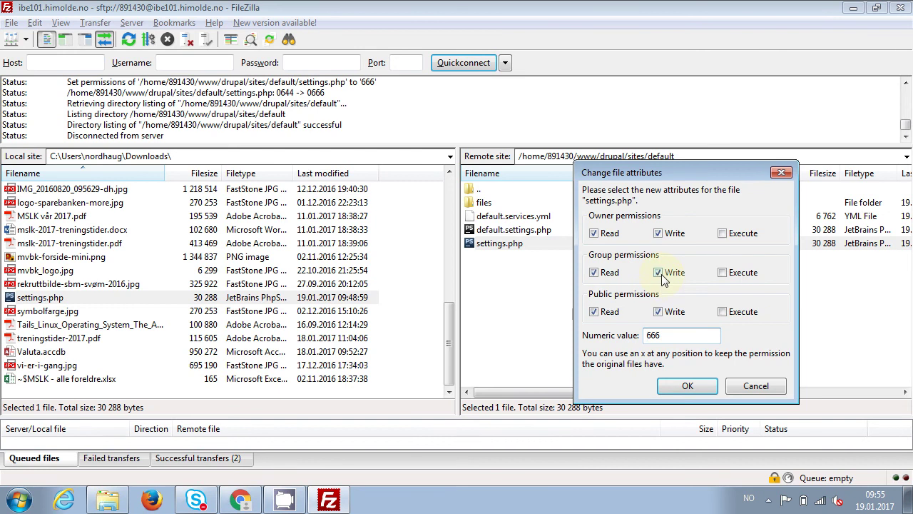
pyautogui.click(659, 274)
pyautogui.click(659, 313)
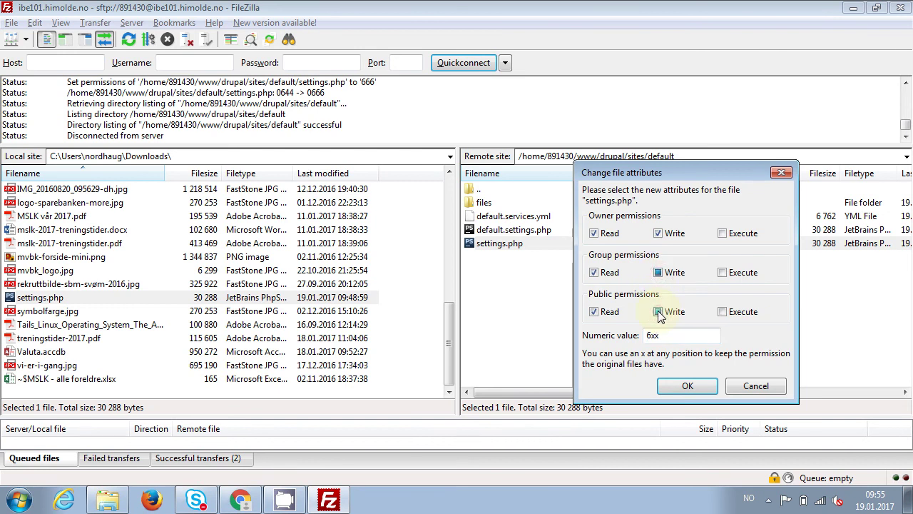
pyautogui.click(658, 313)
pyautogui.click(658, 272)
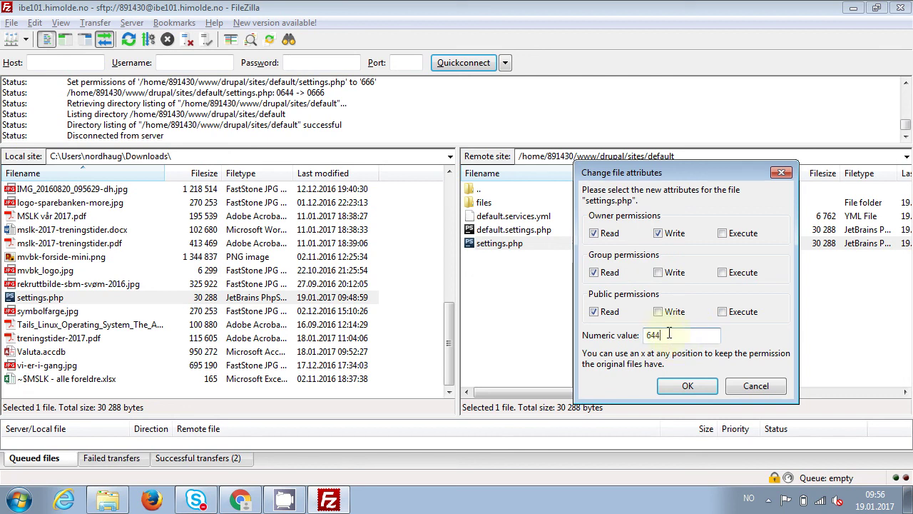
pyautogui.click(686, 386)
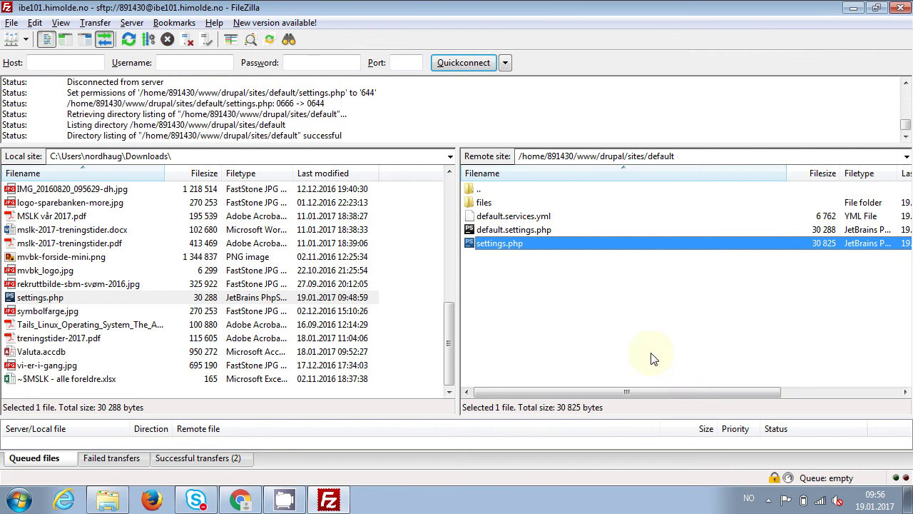
pyautogui.hotkey('alt', 'Tab')
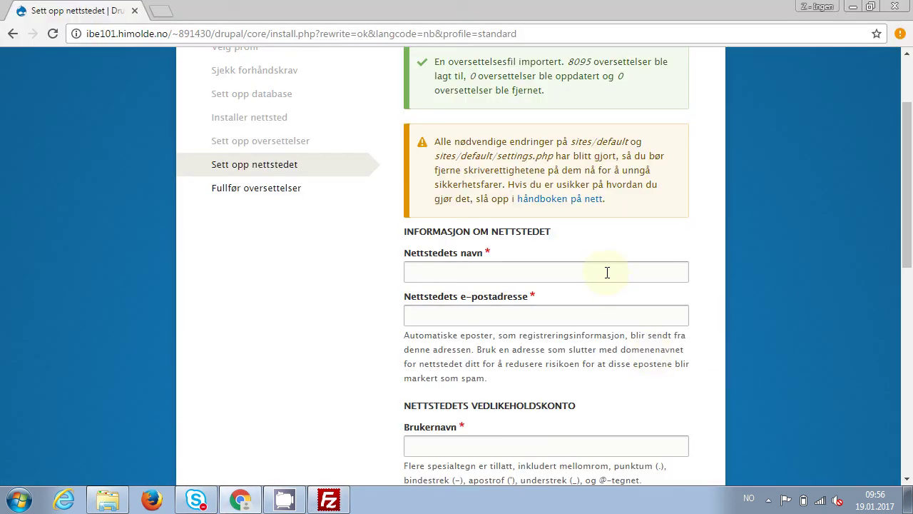
# Enter 'Molde fekteklubb' as the site name.
pyautogui.click(509, 267)
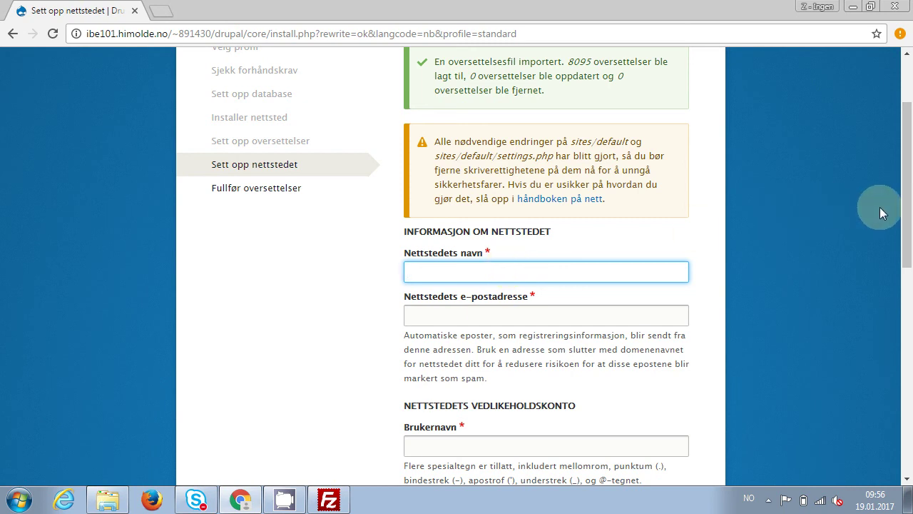
pyautogui.moveTo(905, 202); pyautogui.dragTo(905, 241)
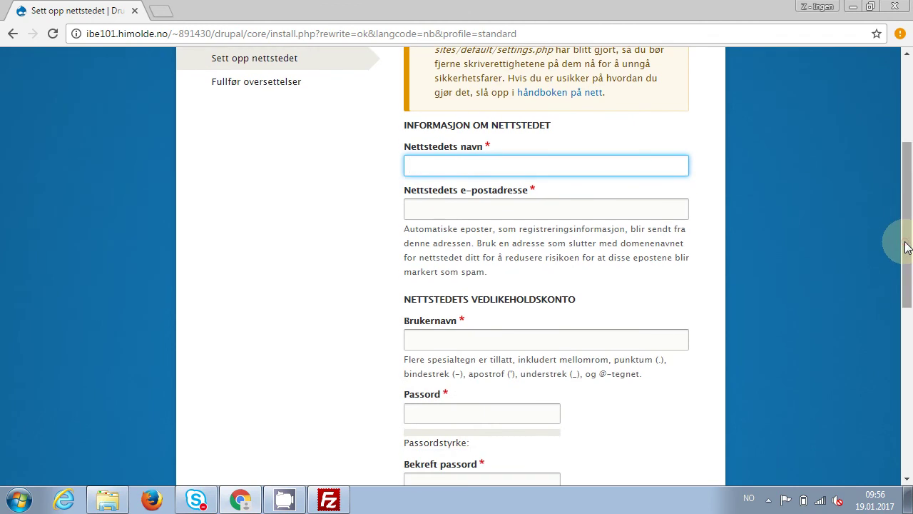
pyautogui.click(569, 169)
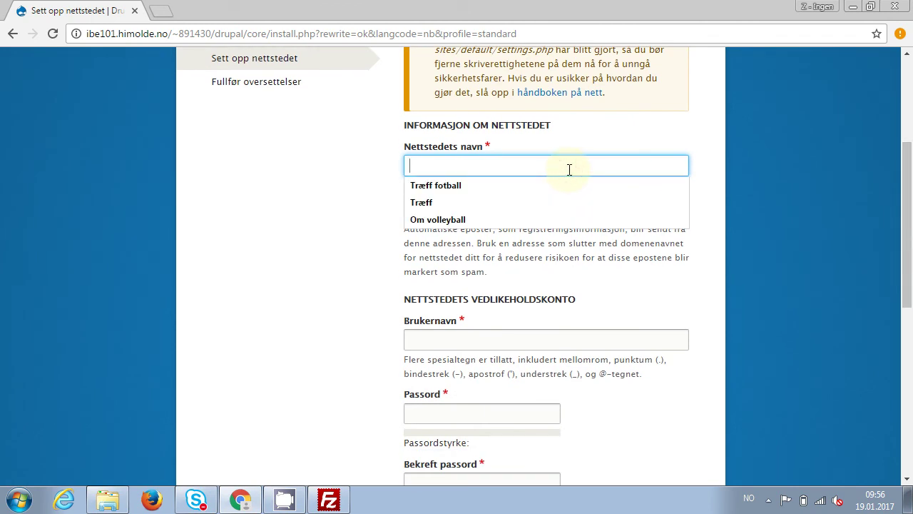
pyautogui.write('Fr')
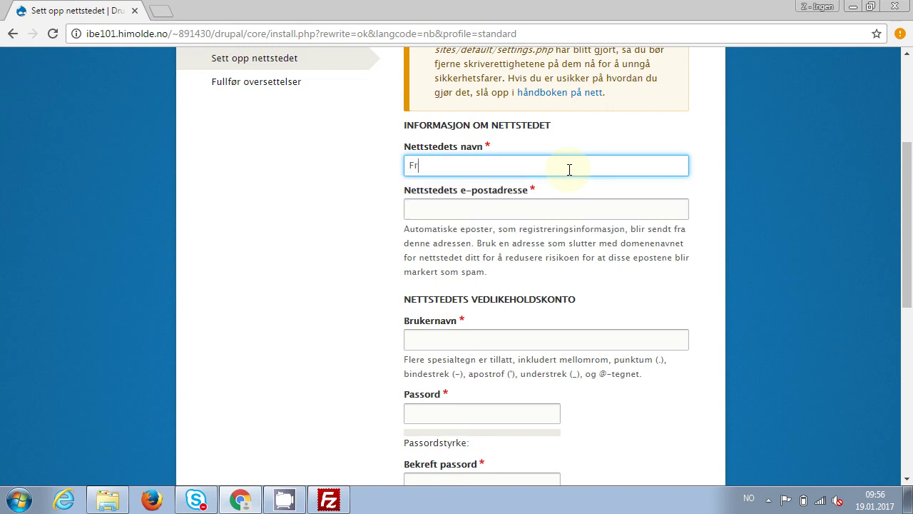
pyautogui.press('BackSpace')
pyautogui.press('BackSpace')
pyautogui.write('Molde fekteklubb')
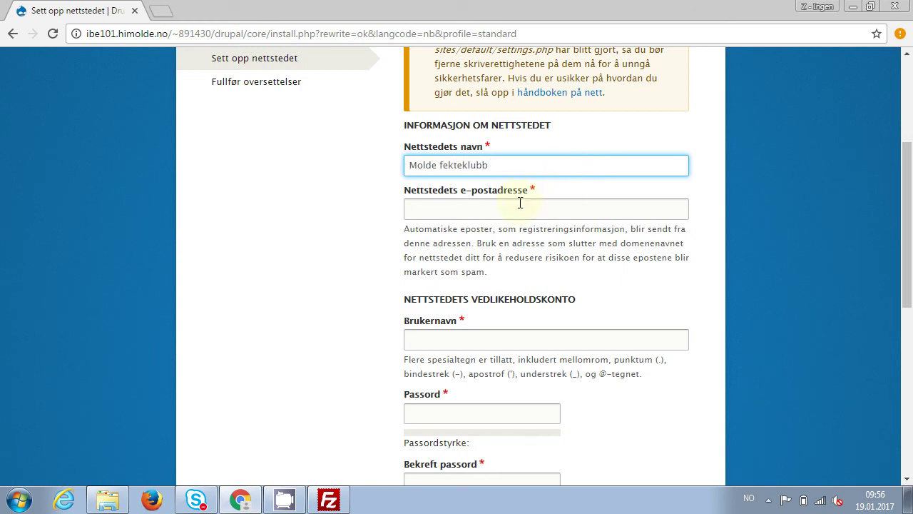
# Fill in the site e-mail address by accepting the browser's autofill suggestion.
pyautogui.click(519, 208)
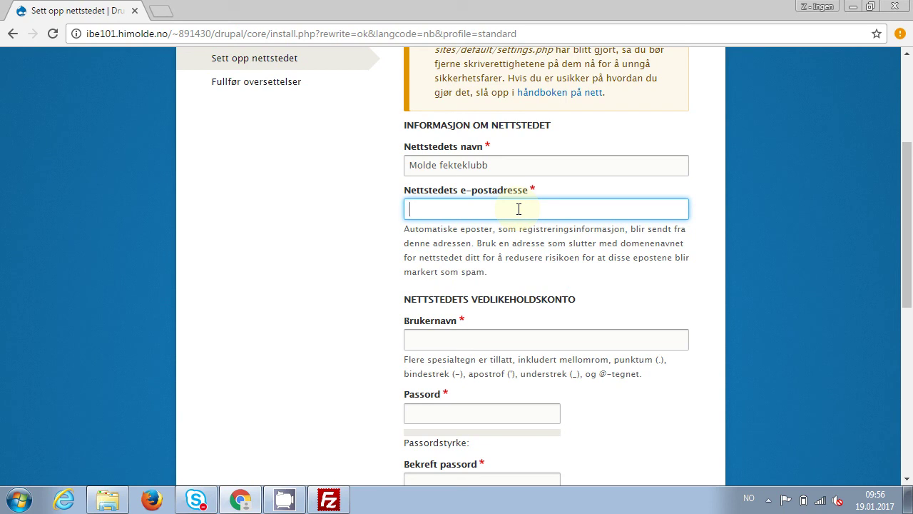
pyautogui.write('hans')
pyautogui.press('Down')
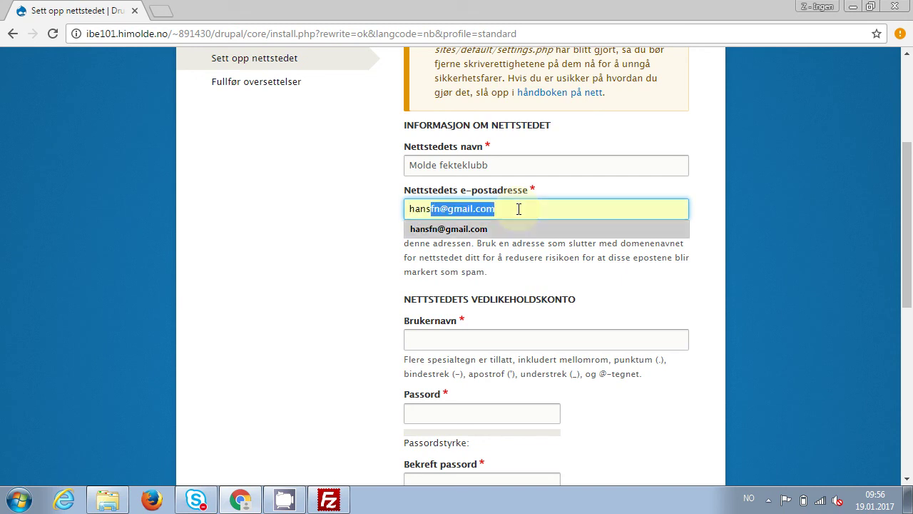
pyautogui.press('Return')
# Replace the default 'admin' username with 'fekte_boss' for the maintenance account.
pyautogui.click(468, 339)
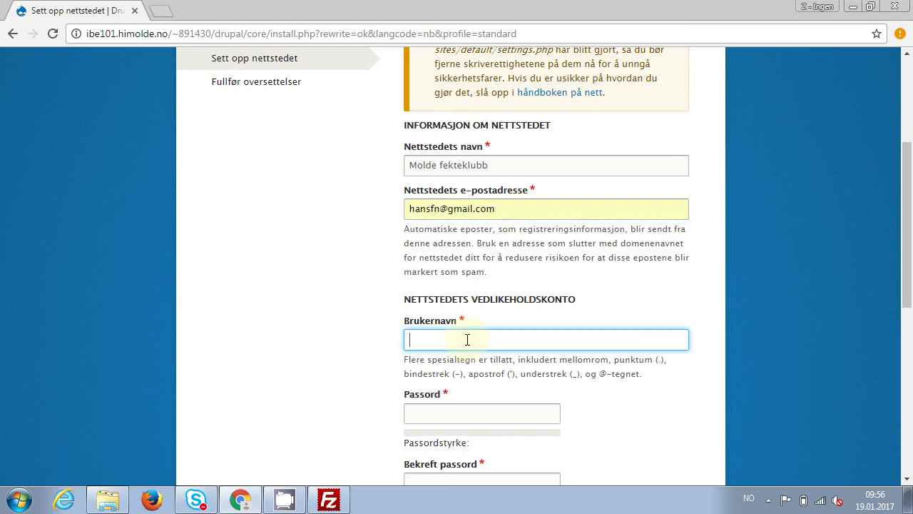
pyautogui.moveTo(906, 227); pyautogui.dragTo(905, 300)
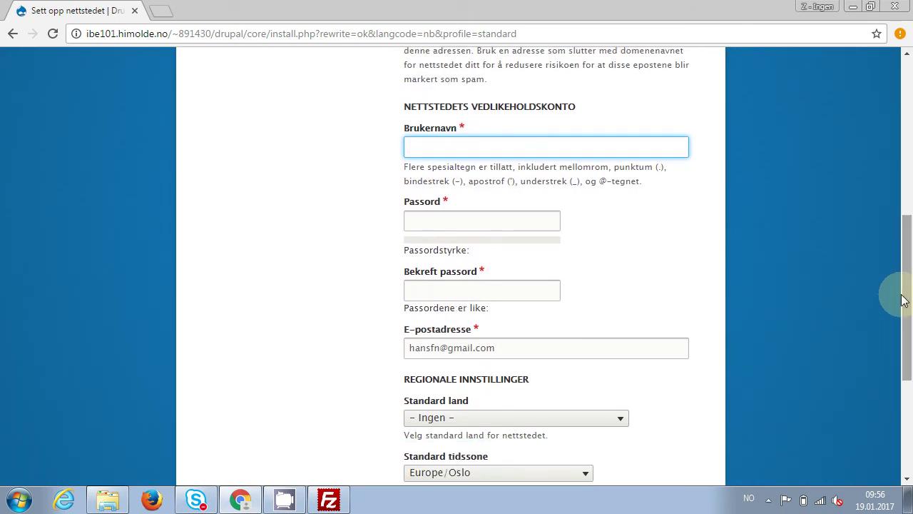
pyautogui.click(557, 144)
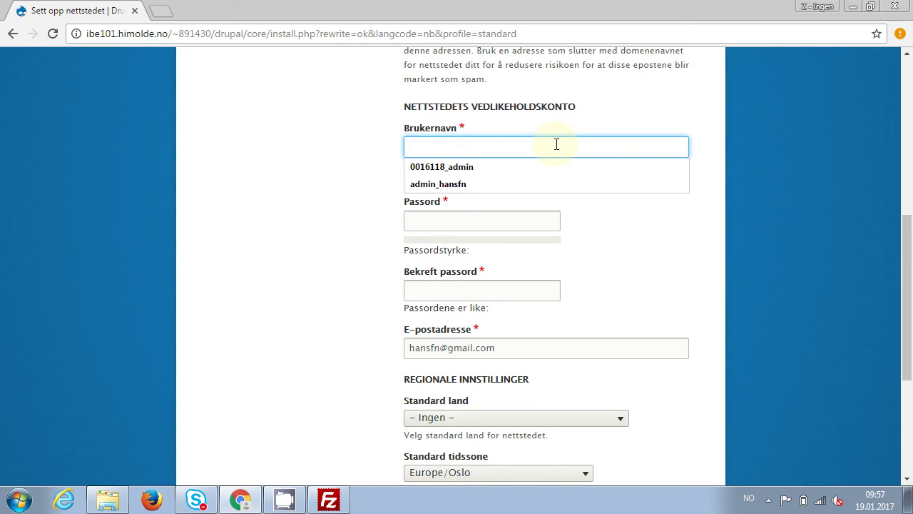
pyautogui.write('admin')
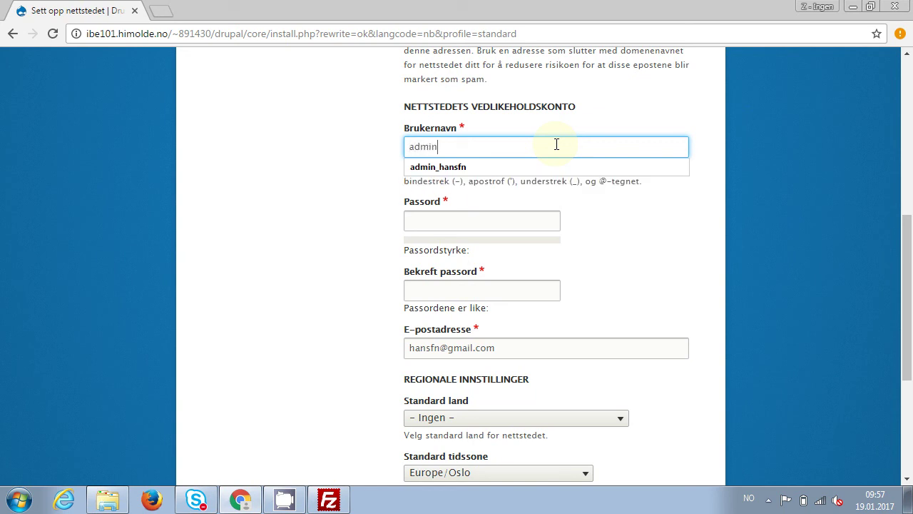
pyautogui.click(682, 116)
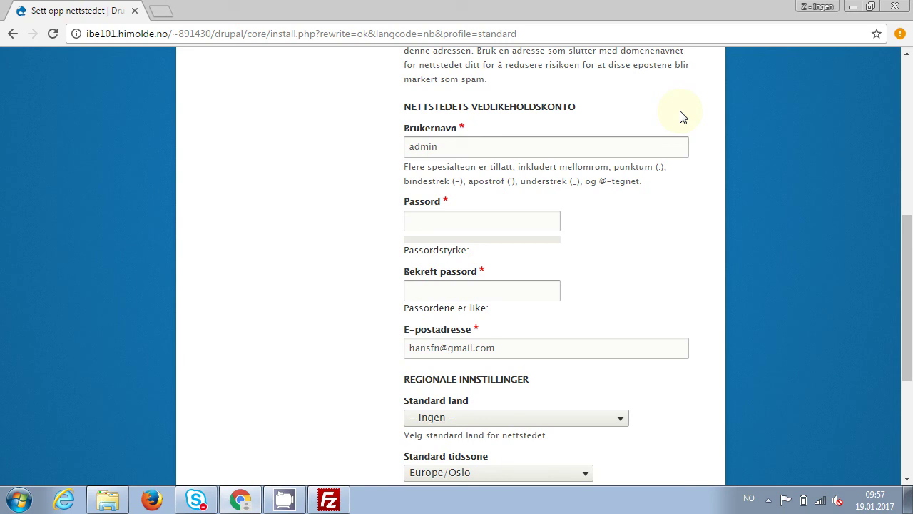
pyautogui.click(450, 147)
pyautogui.press('BackSpace')
pyautogui.press('BackSpace')
pyautogui.press('BackSpace')
pyautogui.press('BackSpace')
pyautogui.press('BackSpace')
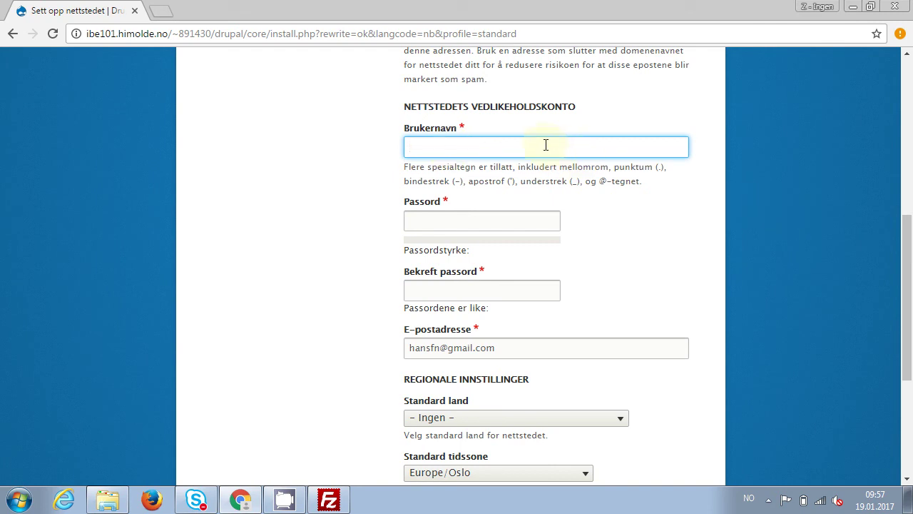
pyautogui.write('fekte_boss')
# Enter the account password and repeat it in the confirmation field.
pyautogui.click(469, 220)
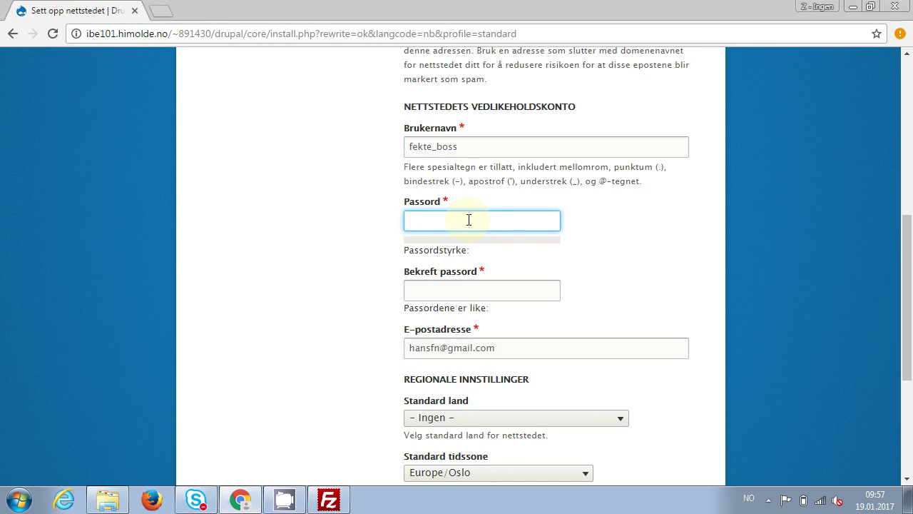
pyautogui.write('********')
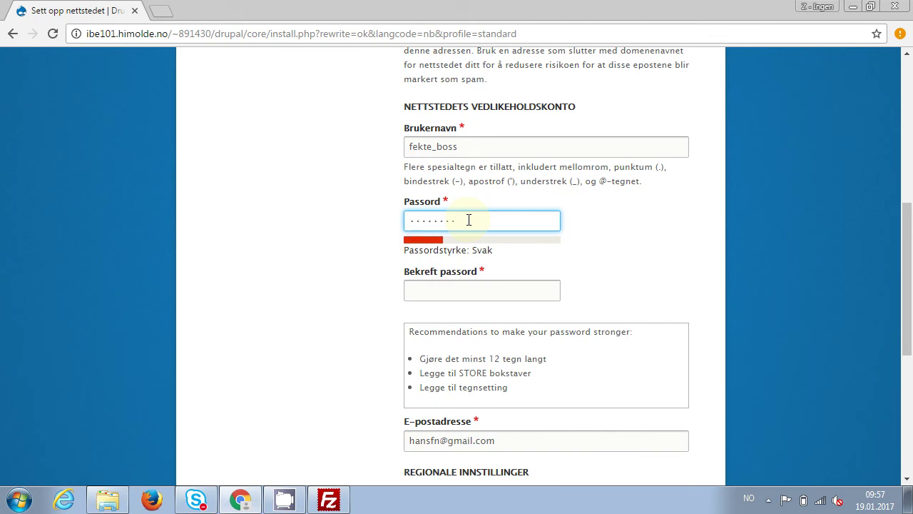
pyautogui.click(441, 294)
pyautogui.write('**')
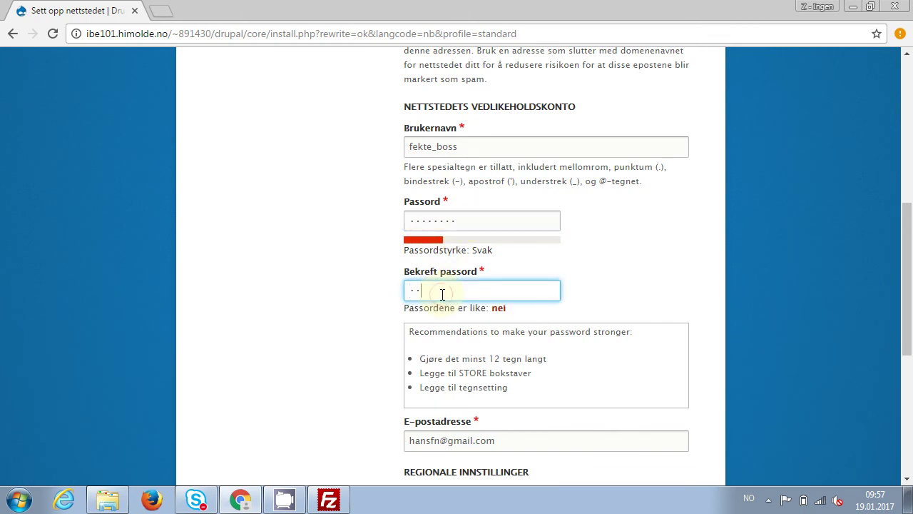
pyautogui.write('******')
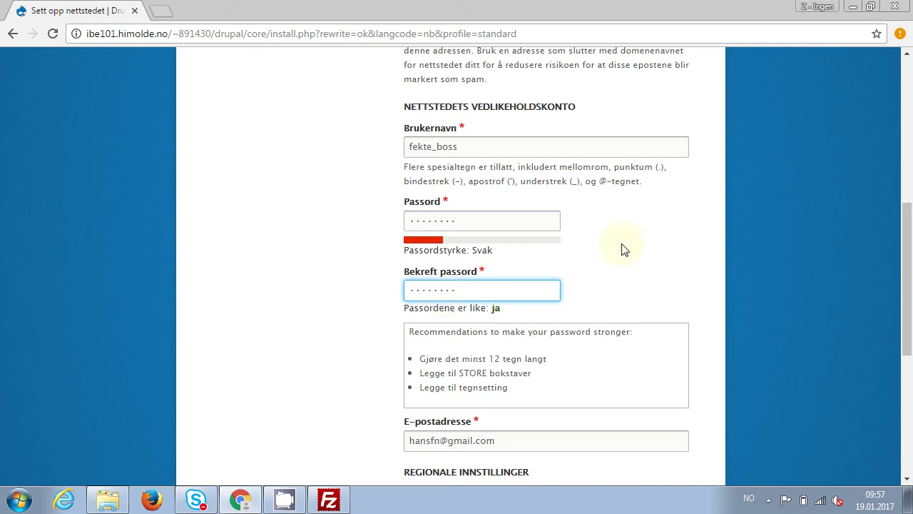
pyautogui.click(653, 241)
pyautogui.moveTo(909, 259); pyautogui.dragTo(883, 387)
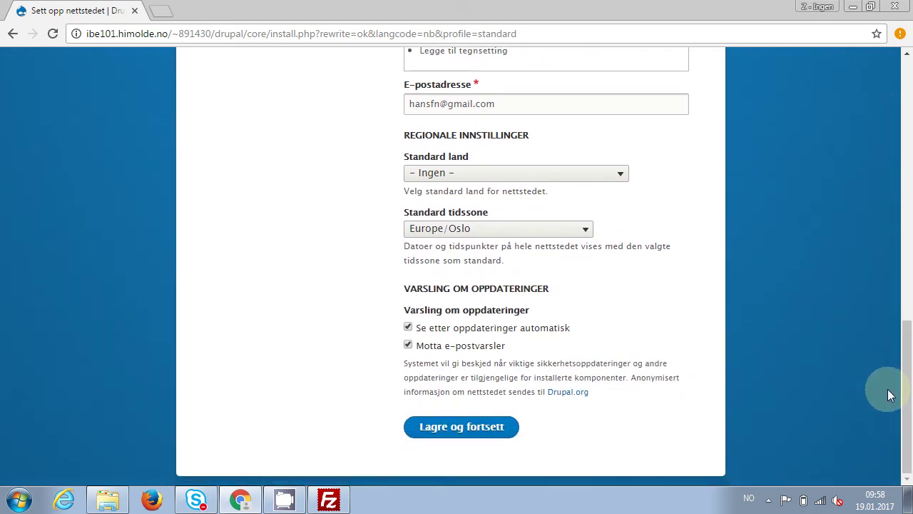
# Choose Norge as the default country and save with Lagre og fortsett.
pyautogui.click(551, 172)
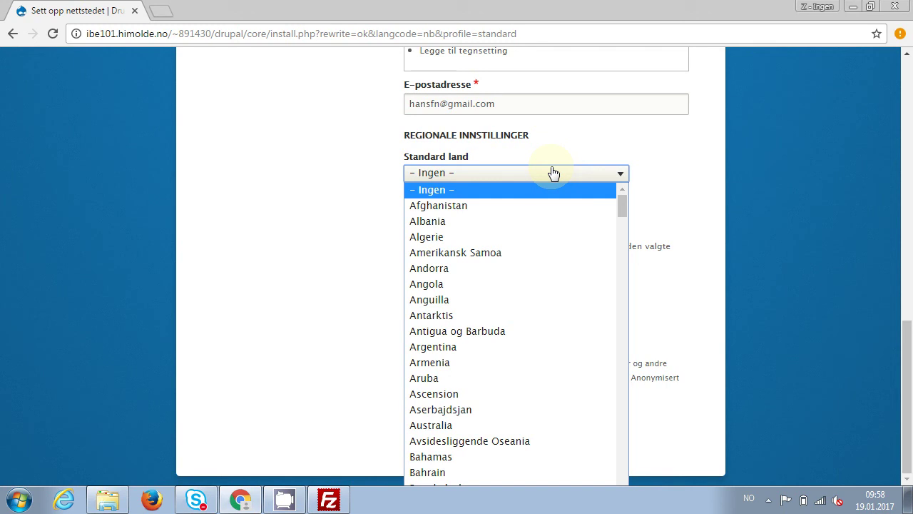
pyautogui.press('n')
pyautogui.press('n')
pyautogui.press('n')
pyautogui.press('n')
pyautogui.press('n')
pyautogui.press('n')
pyautogui.press('n')
pyautogui.press('n')
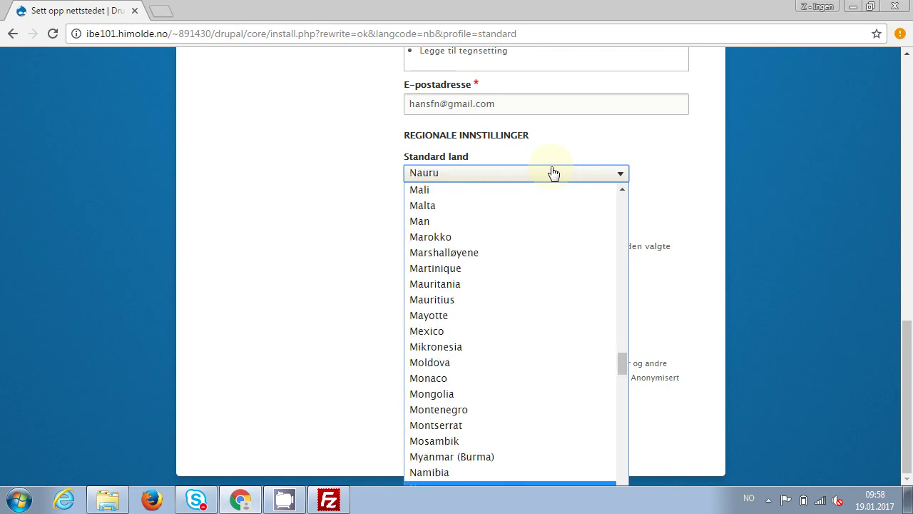
pyautogui.press('Down')
pyautogui.press('Down')
pyautogui.press('Down')
pyautogui.press('Down')
pyautogui.press('Down')
pyautogui.press('Down')
pyautogui.press('Down')
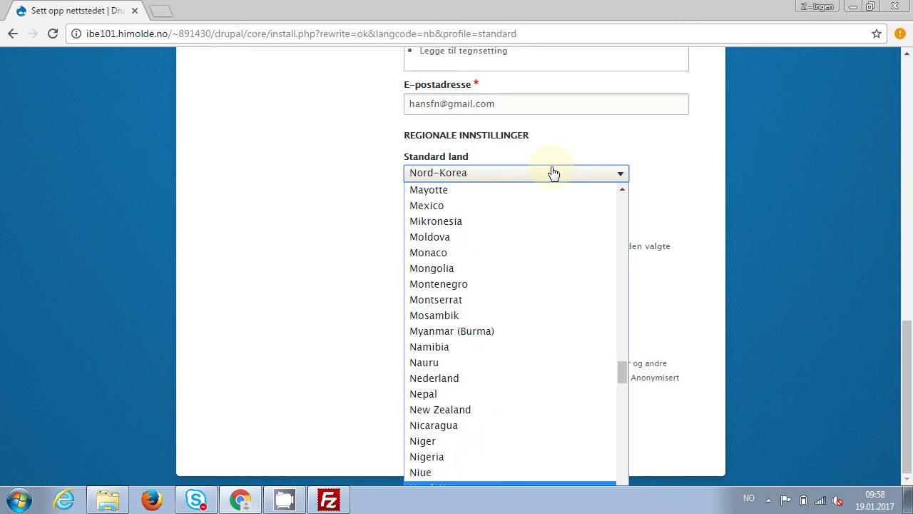
pyautogui.press('Down')
pyautogui.press('Down')
pyautogui.press('Down')
pyautogui.press('Down')
pyautogui.press('Down')
pyautogui.press('Down')
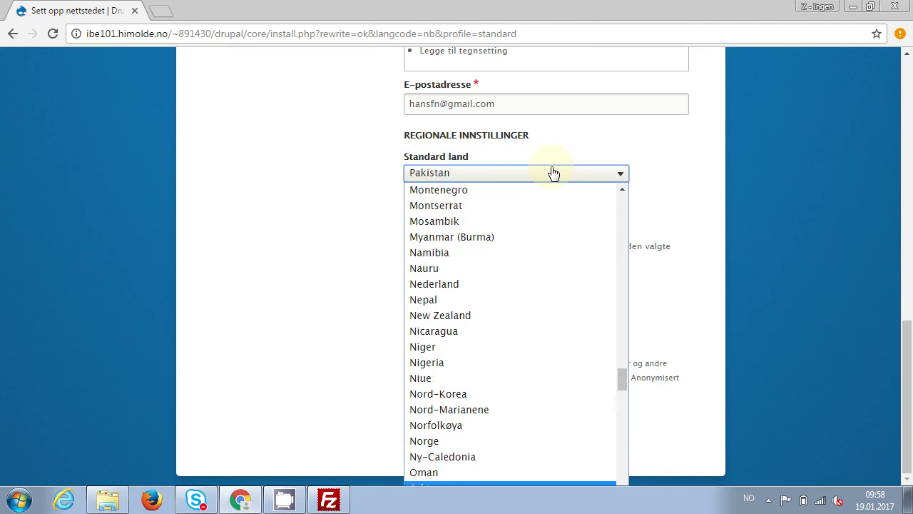
pyautogui.press('Up')
pyautogui.press('Up')
pyautogui.press('Up')
pyautogui.press('Up')
pyautogui.press('Up')
pyautogui.press('Up')
pyautogui.press('Up')
pyautogui.press('Up')
pyautogui.press('Up')
pyautogui.press('Up')
pyautogui.press('Up')
pyautogui.press('Up')
pyautogui.press('Up')
pyautogui.press('Up')
pyautogui.press('Up')
pyautogui.press('Up')
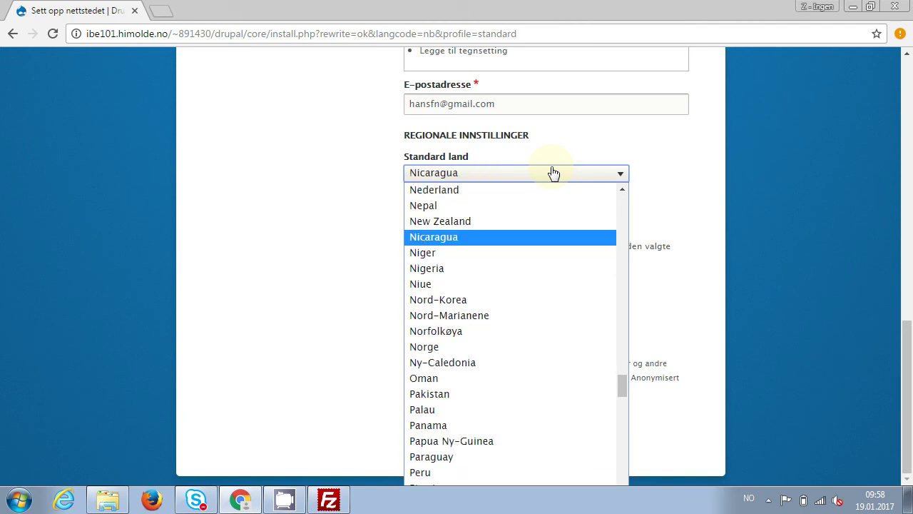
pyautogui.press('Down')
pyautogui.press('Down')
pyautogui.press('Down')
pyautogui.press('Down')
pyautogui.press('Down')
pyautogui.press('Down')
pyautogui.press('Down')
pyautogui.press('Down')
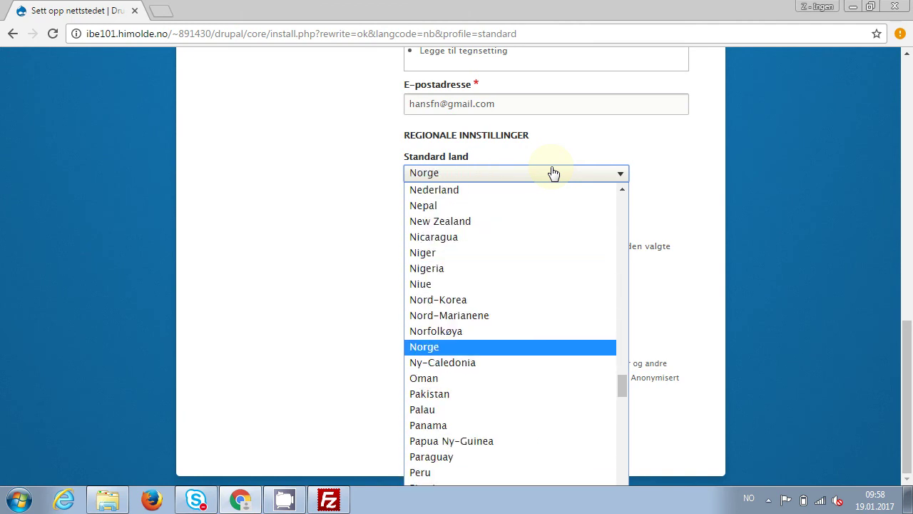
pyautogui.press('Return')
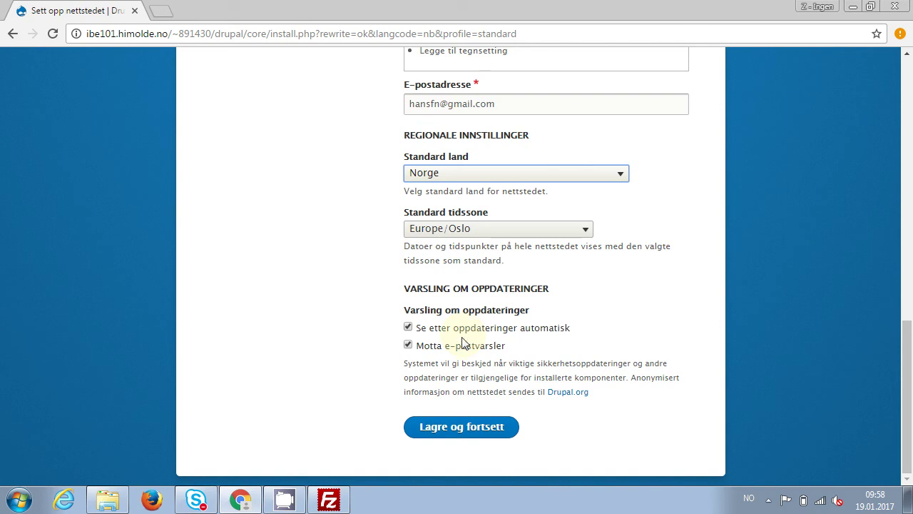
pyautogui.click(460, 428)
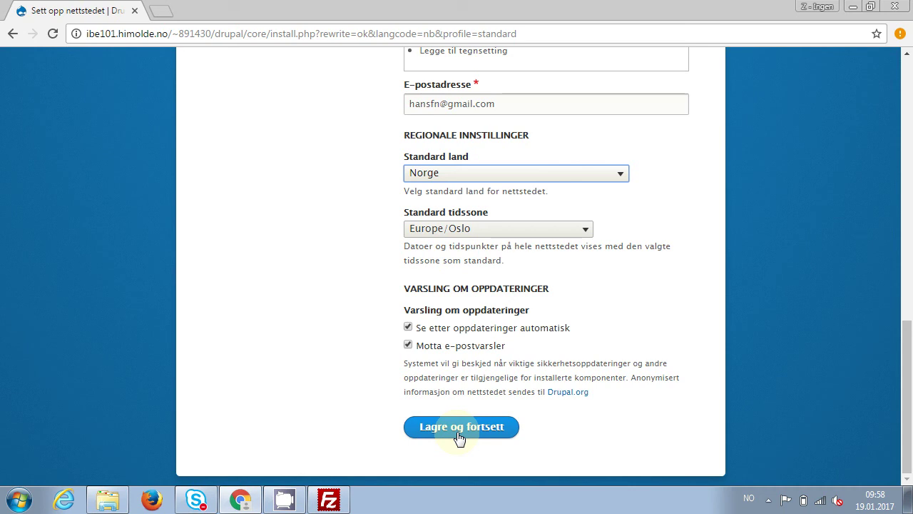
pyautogui.click(459, 428)
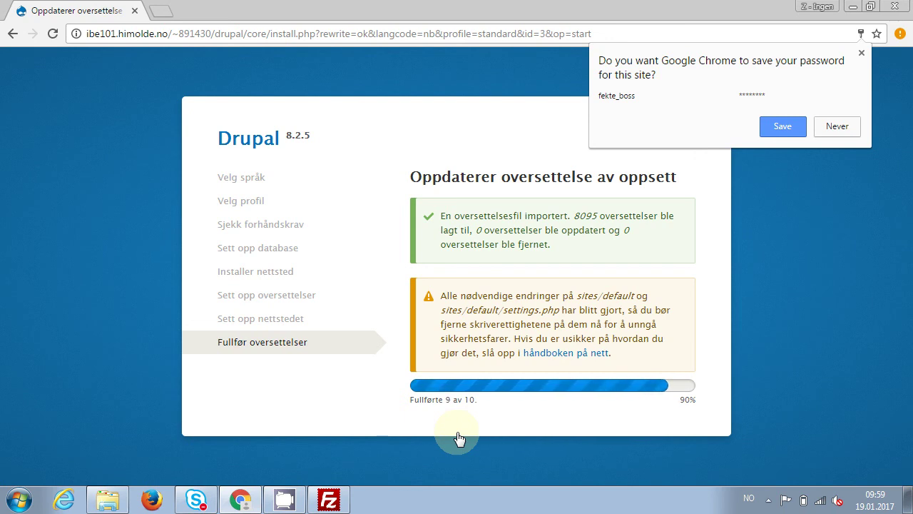
# Decline saving the admin password and reload the new, unstyled front page.
pyautogui.click(842, 128)
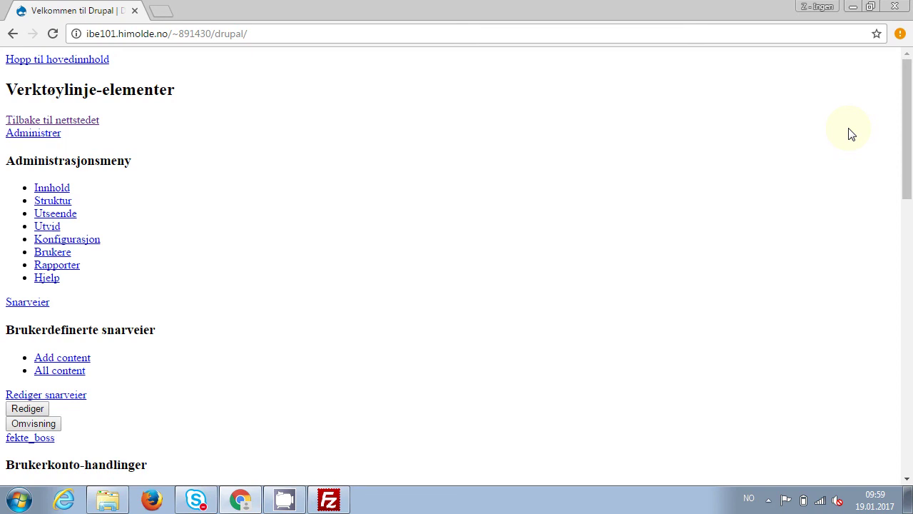
pyautogui.scroll(-9, 851, 134)
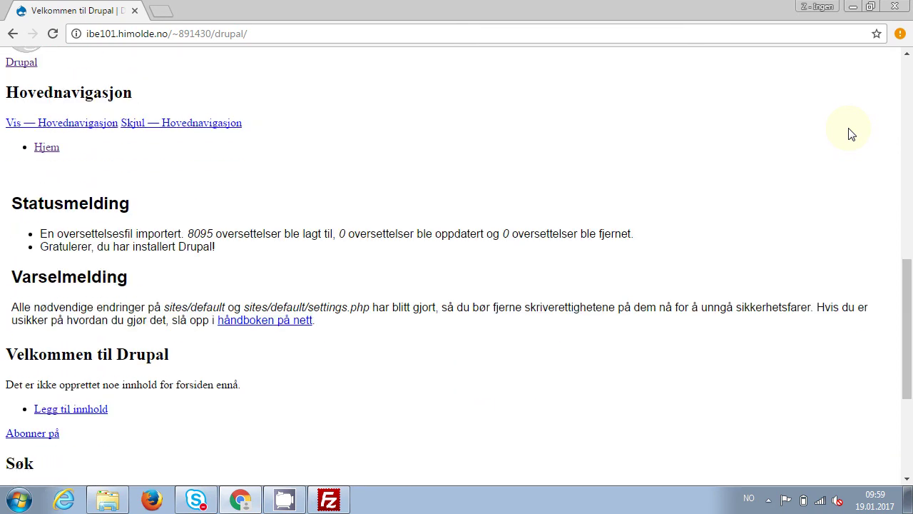
pyautogui.scroll(-7, 852, 133)
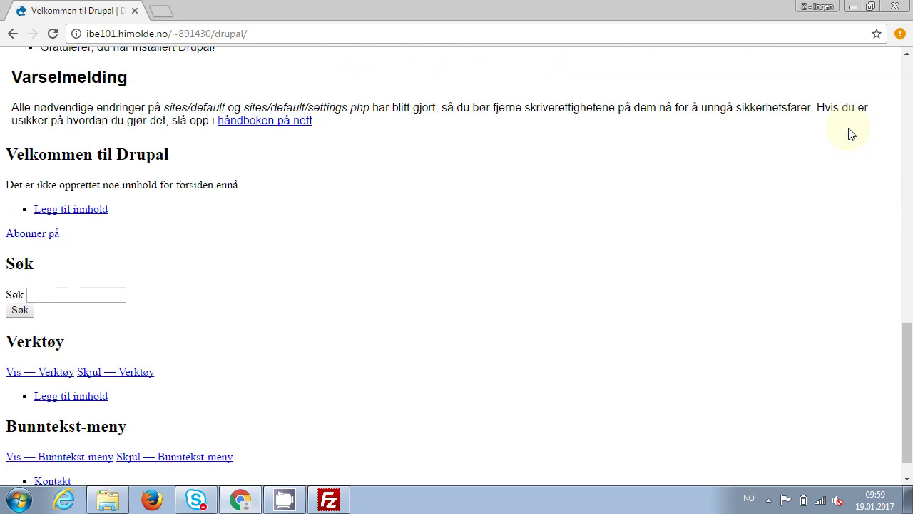
pyautogui.scroll(2, 852, 133)
pyautogui.press('F5')
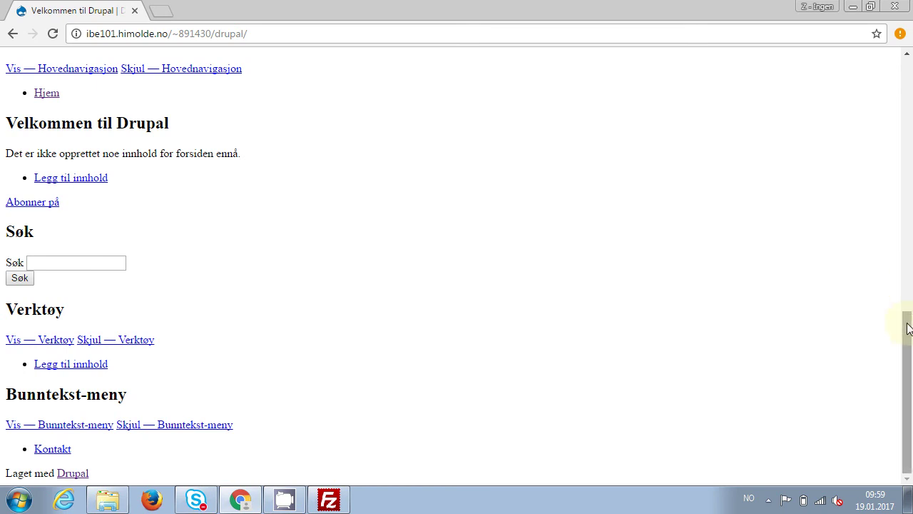
pyautogui.moveTo(909, 321); pyautogui.dragTo(877, 176)
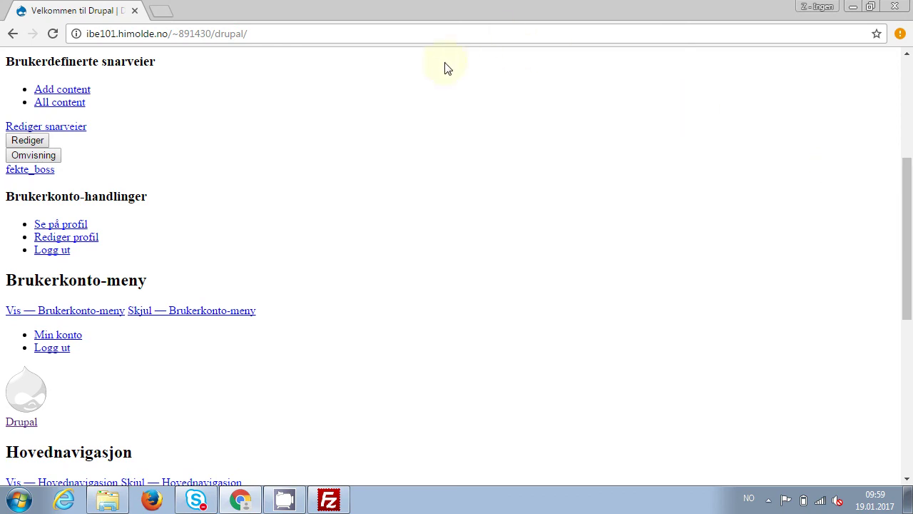
# Trim the site address back to the server root, cancel the edit, and switch to FileZilla.
pyautogui.click(438, 35)
pyautogui.press('End')
pyautogui.hotkey('shift', 'Left')
pyautogui.hotkey('shift', 'Left')
pyautogui.hotkey('shift', 'Left')
pyautogui.hotkey('shift', 'Left')
pyautogui.hotkey('shift', 'Left')
pyautogui.hotkey('shift', 'Left')
pyautogui.hotkey('shift', 'Left')
pyautogui.hotkey('shift', 'Left')
pyautogui.hotkey('shift', 'Left')
pyautogui.hotkey('shift', 'Left')
pyautogui.hotkey('shift', 'Left')
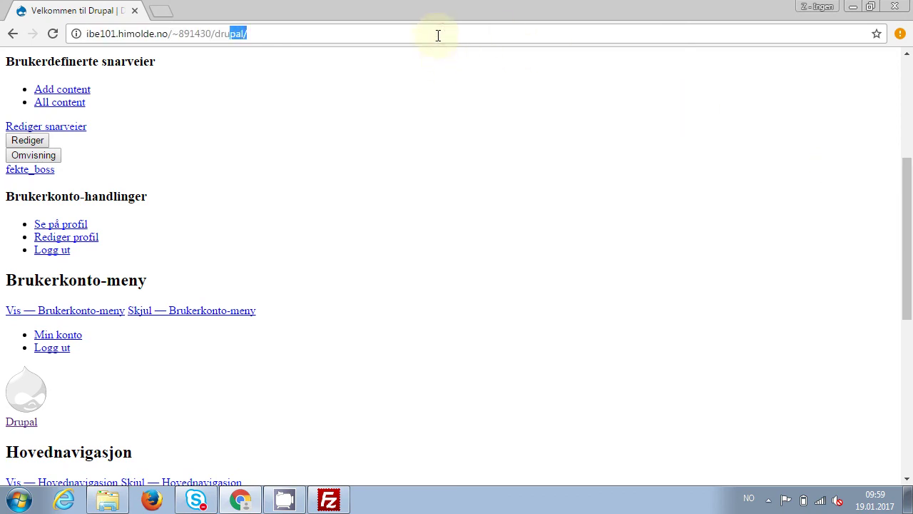
pyautogui.hotkey('shift', 'Left')
pyautogui.hotkey('shift', 'Left')
pyautogui.hotkey('shift', 'Left')
pyautogui.hotkey('shift', 'Left')
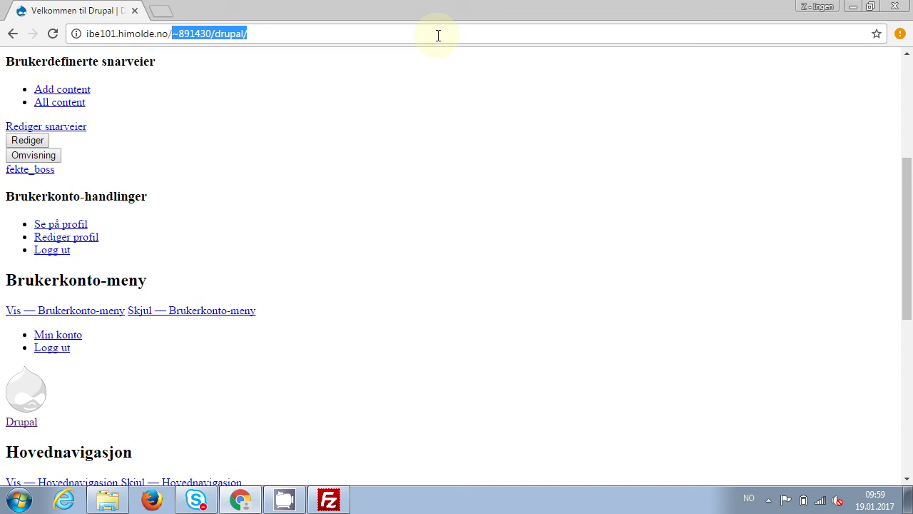
pyautogui.press('BackSpace')
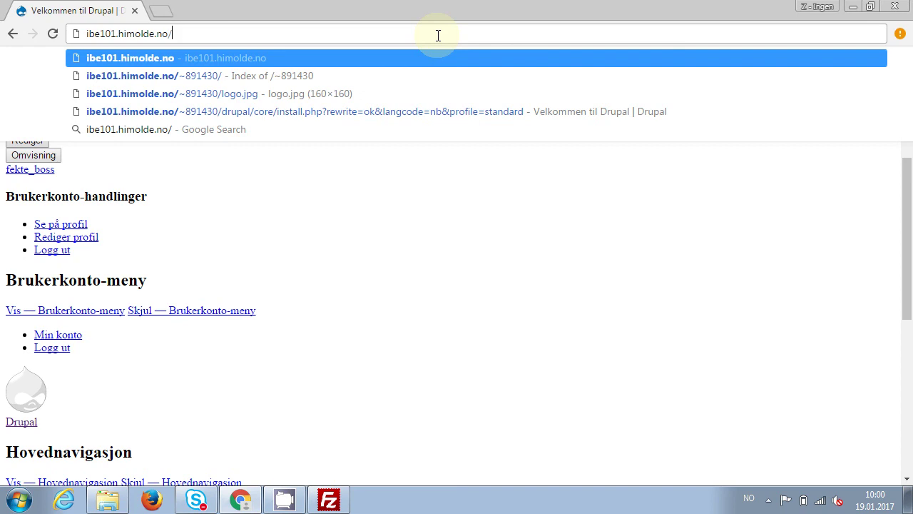
pyautogui.press('Escape')
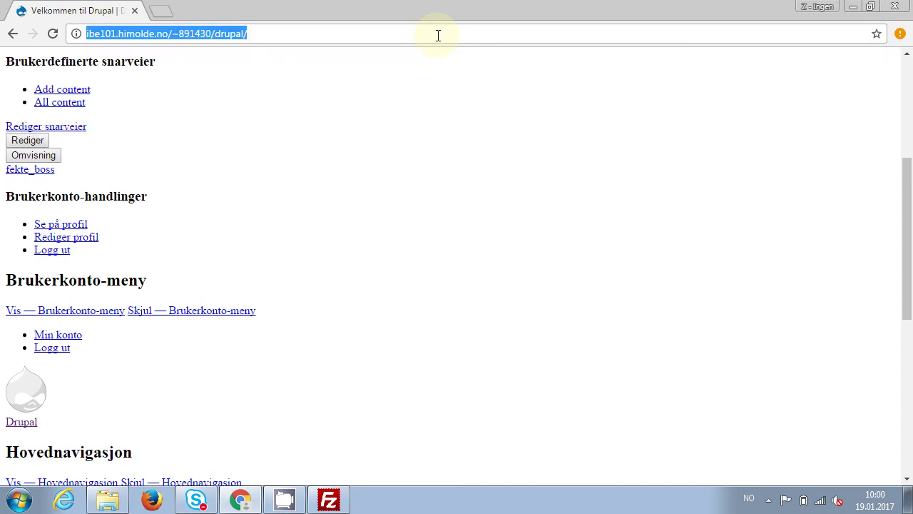
pyautogui.hotkey('alt', 'Tab')
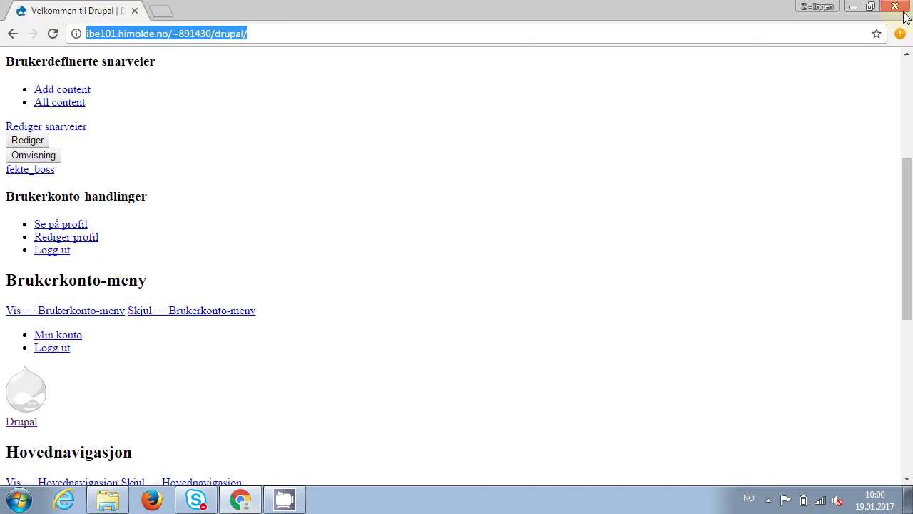
# Restart FileZilla and reconnect to the saved server, entering its password.
pyautogui.click(896, 8)
pyautogui.press('super')
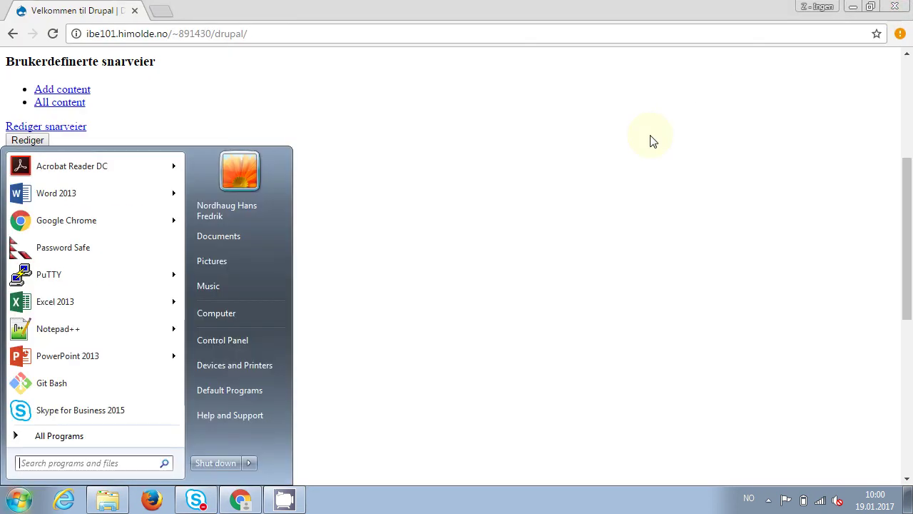
pyautogui.write('fi')
pyautogui.press('Return')
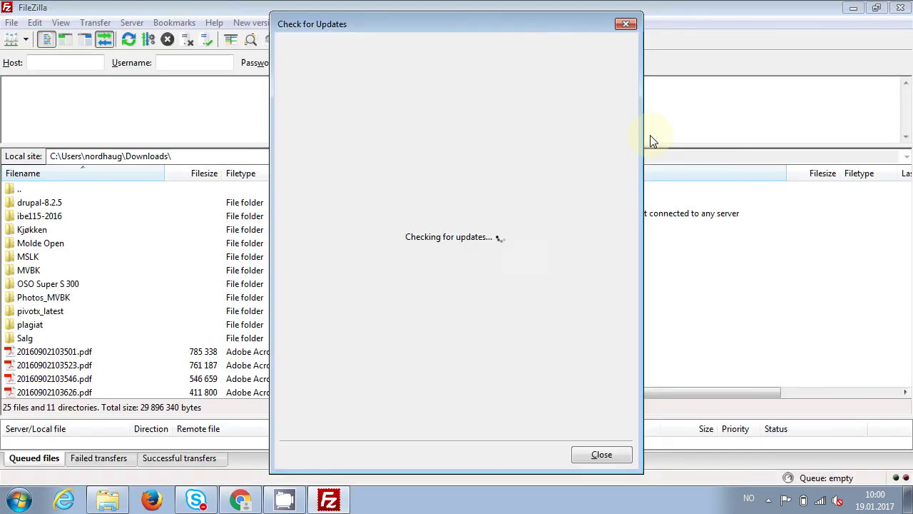
pyautogui.click(591, 454)
pyautogui.hotkey('ctrl', 's')
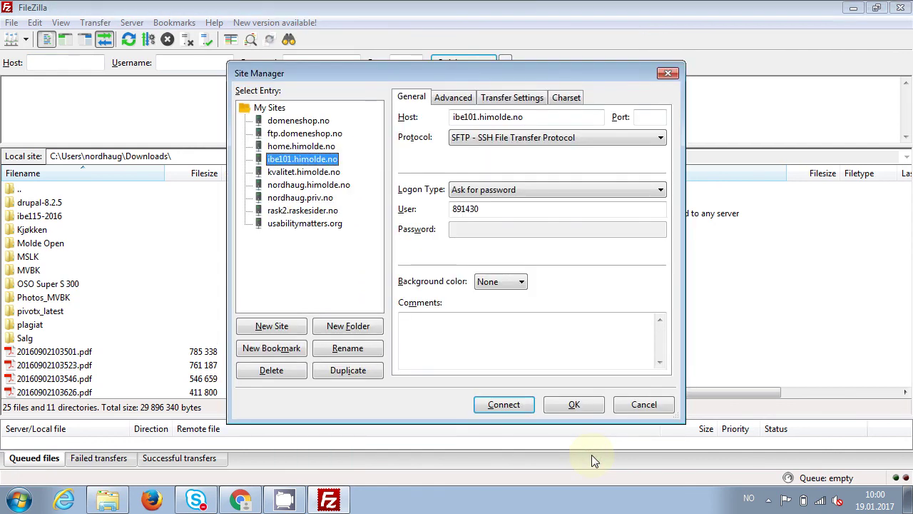
pyautogui.press('Return')
pyautogui.write('xxxxxxxxx')
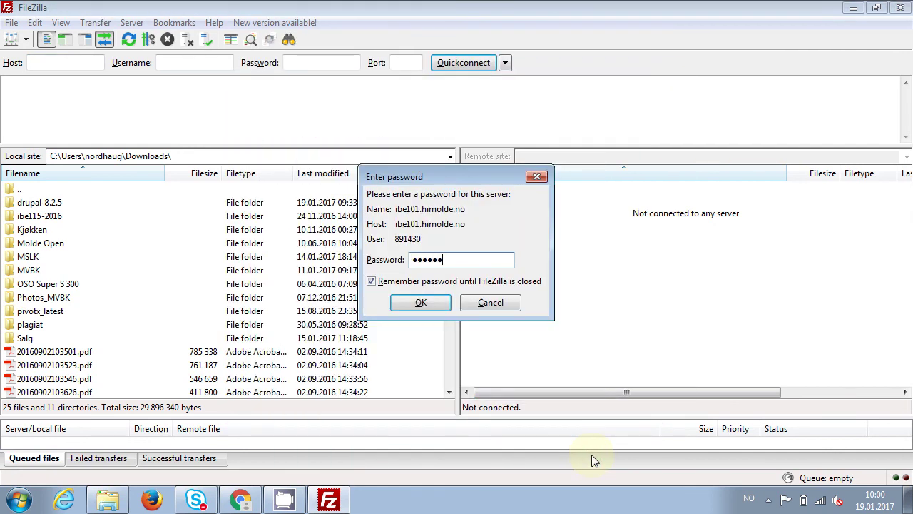
pyautogui.press('Return')
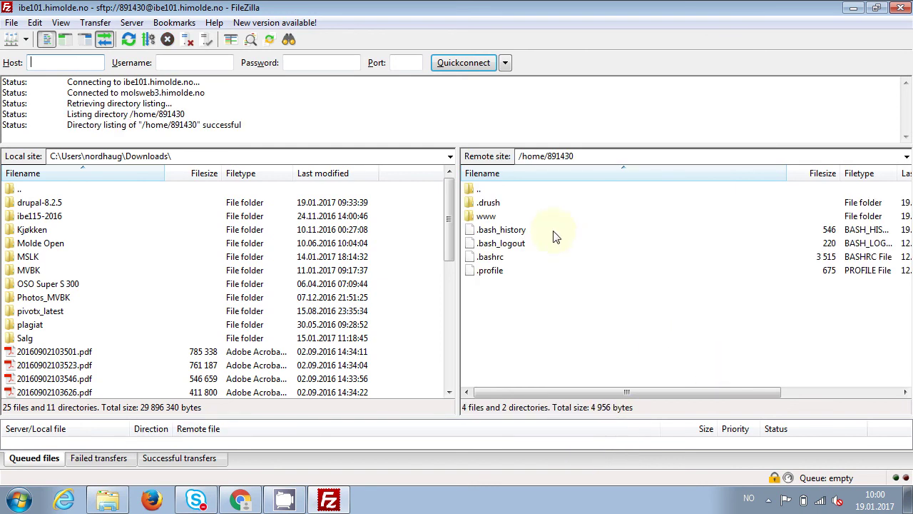
# Delete .htaccess from the www folder, then select the drupal folder's .htaccess.
pyautogui.doubleClick(488, 217)
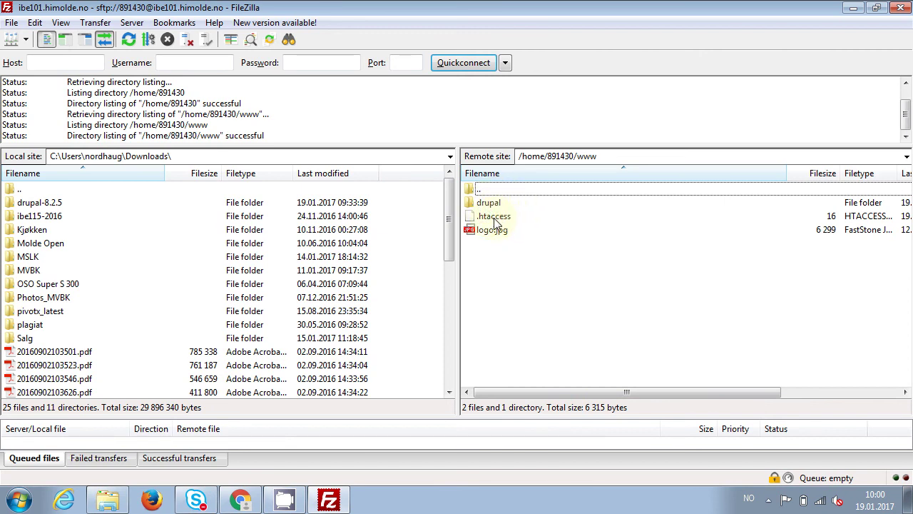
pyautogui.click(496, 217)
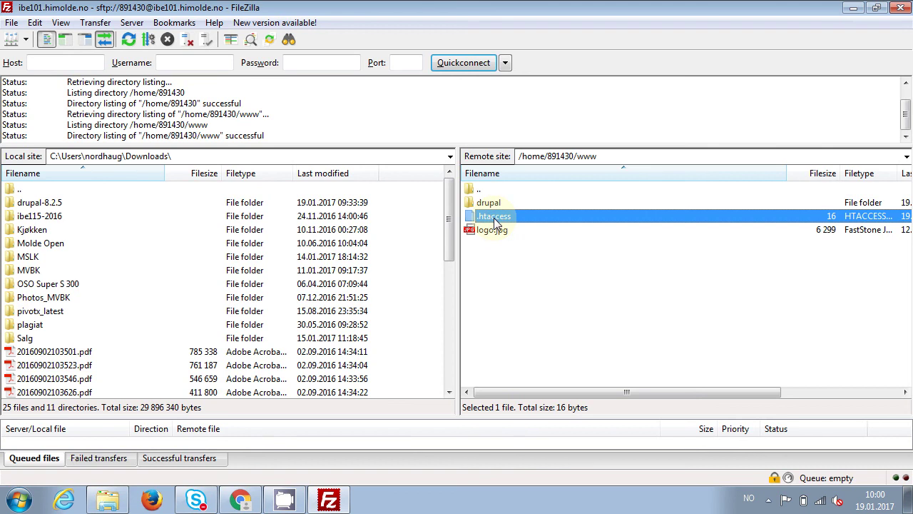
pyautogui.press('Delete')
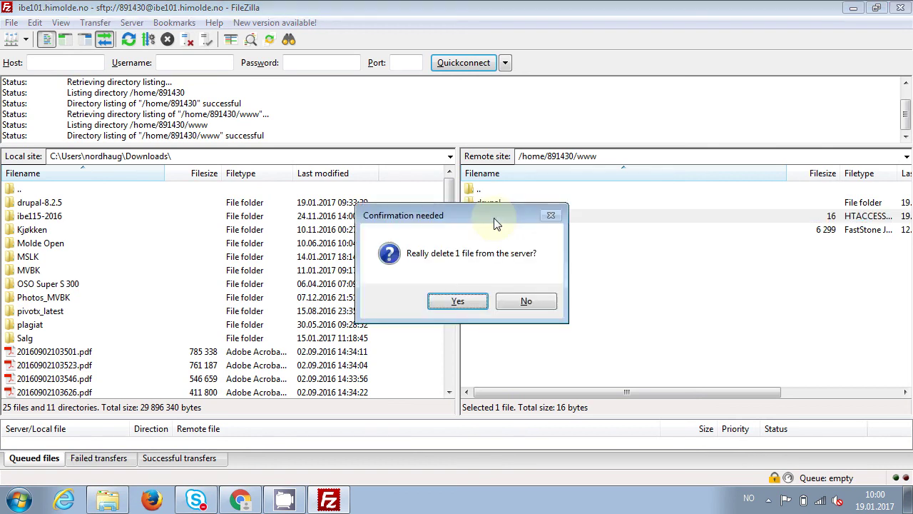
pyautogui.click(455, 303)
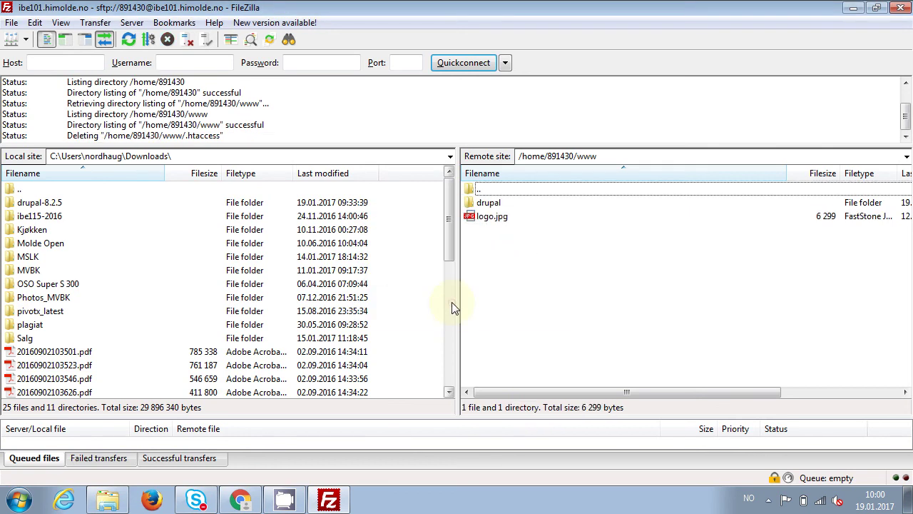
pyautogui.doubleClick(489, 204)
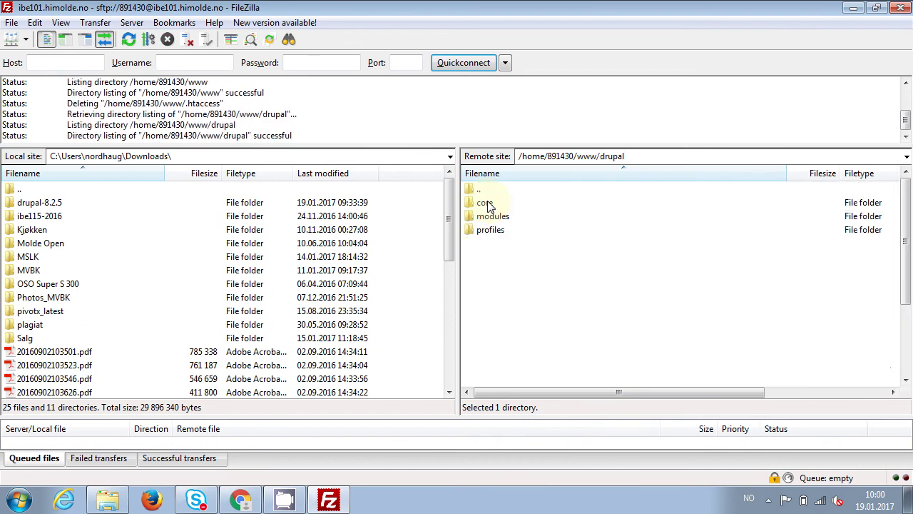
pyautogui.click(498, 286)
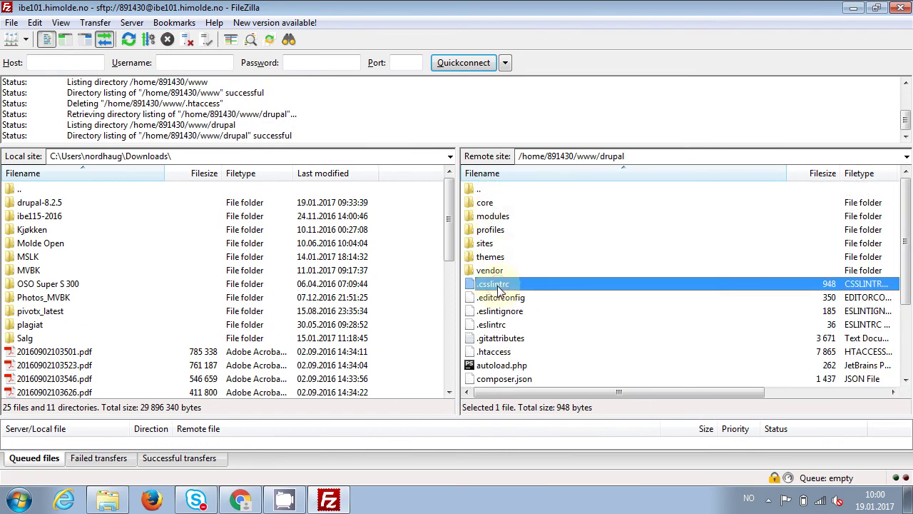
pyautogui.press('Down')
pyautogui.press('Down')
pyautogui.press('Down')
pyautogui.press('Down')
pyautogui.press('Down')
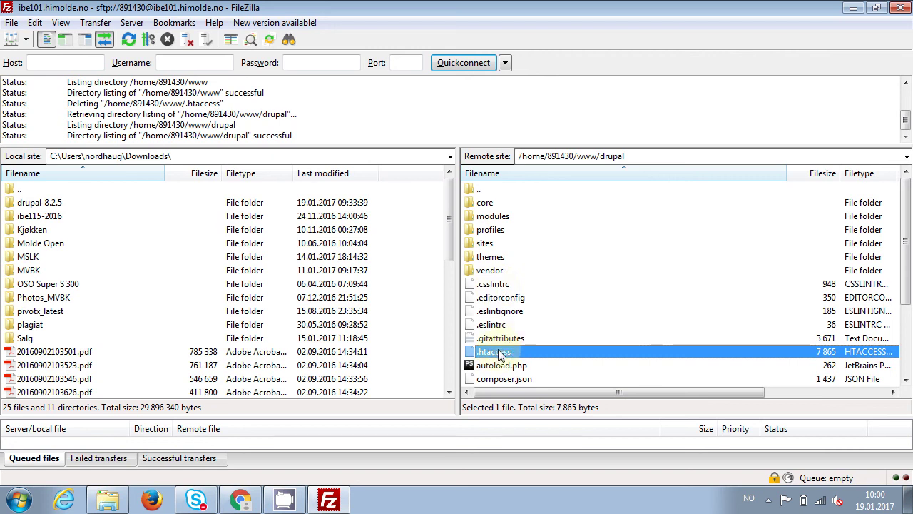
# Open the drupal .htaccess in Notepad++ and uncomment the RewriteBase line 119.
pyautogui.rightClick(498, 350)
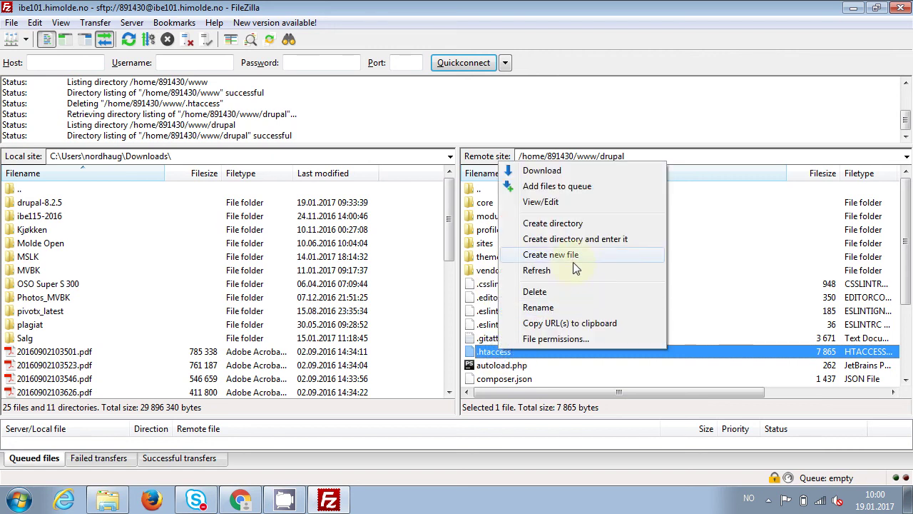
pyautogui.click(559, 201)
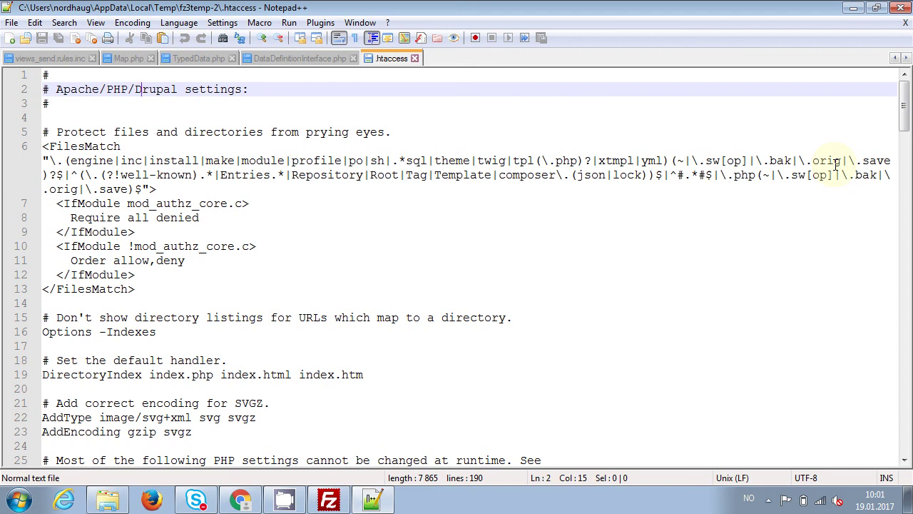
pyautogui.hotkey('ctrl', 'f')
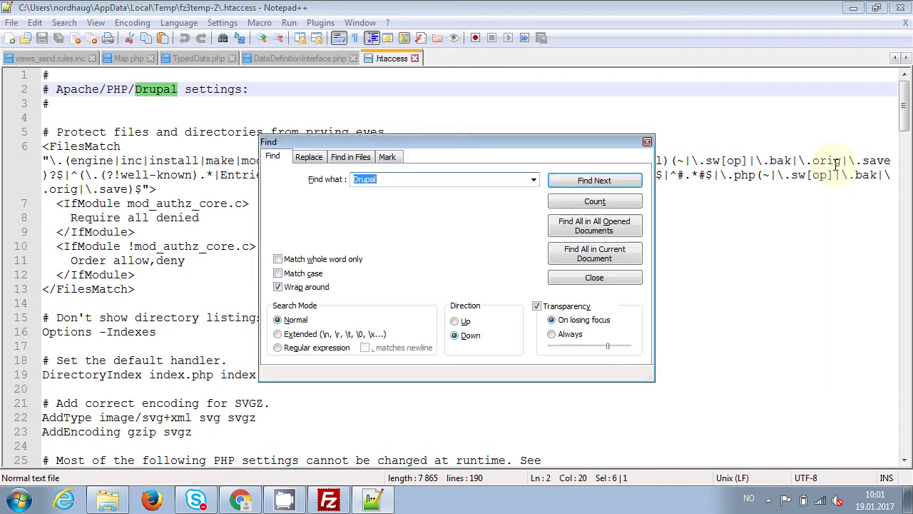
pyautogui.write('rewritebase')
pyautogui.press('Return')
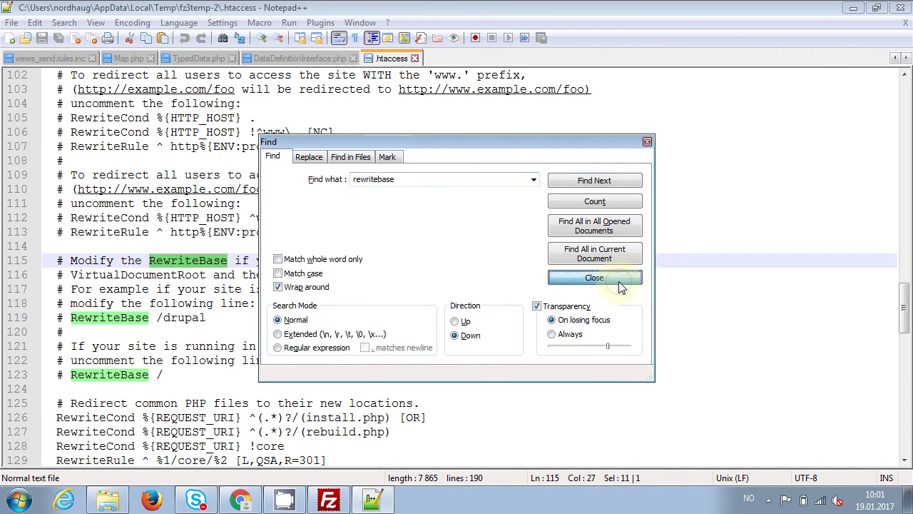
pyautogui.click(594, 278)
pyautogui.click(63, 314)
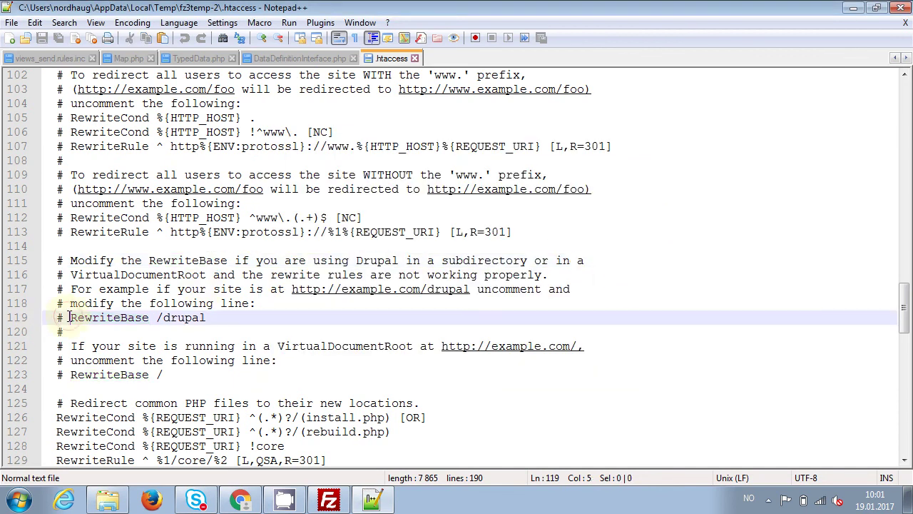
pyautogui.press('Delete')
pyautogui.press('Delete')
pyautogui.press('Right')
pyautogui.press('Right')
pyautogui.press('Right')
pyautogui.press('Right')
pyautogui.press('Right')
pyautogui.press('Right')
pyautogui.press('Right')
pyautogui.press('Right')
pyautogui.press('Right')
pyautogui.press('Right')
pyautogui.press('Right')
pyautogui.press('Right')
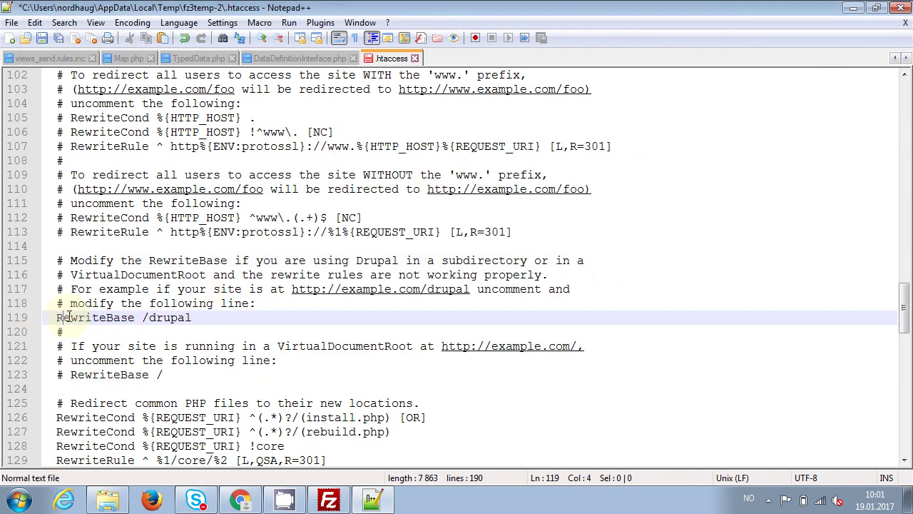
pyautogui.hotkey('shift', 'Right')
pyautogui.hotkey('shift', 'Right')
pyautogui.hotkey('shift', 'Right')
pyautogui.hotkey('shift', 'Right')
pyautogui.hotkey('shift', 'Right')
pyautogui.hotkey('shift', 'Right')
pyautogui.hotkey('shift', 'Right')
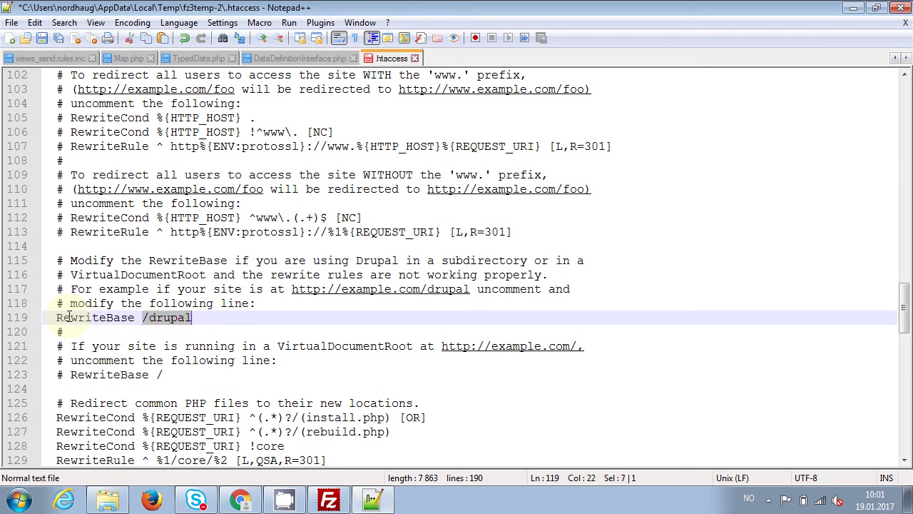
# Replace /drupal with the site's full path from Chrome plus '/', and save the file.
pyautogui.hotkey('alt', 'Tab')
pyautogui.hotkey('alt', 'Tab')
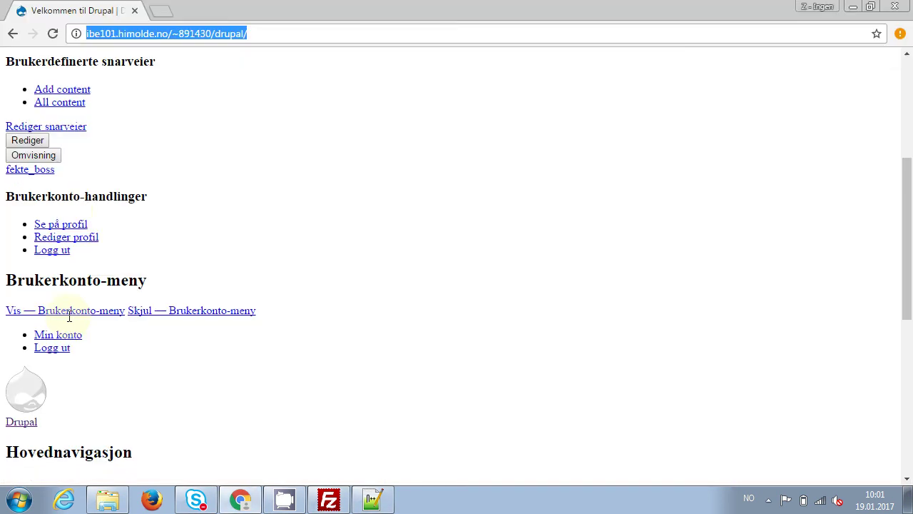
pyautogui.click(167, 48)
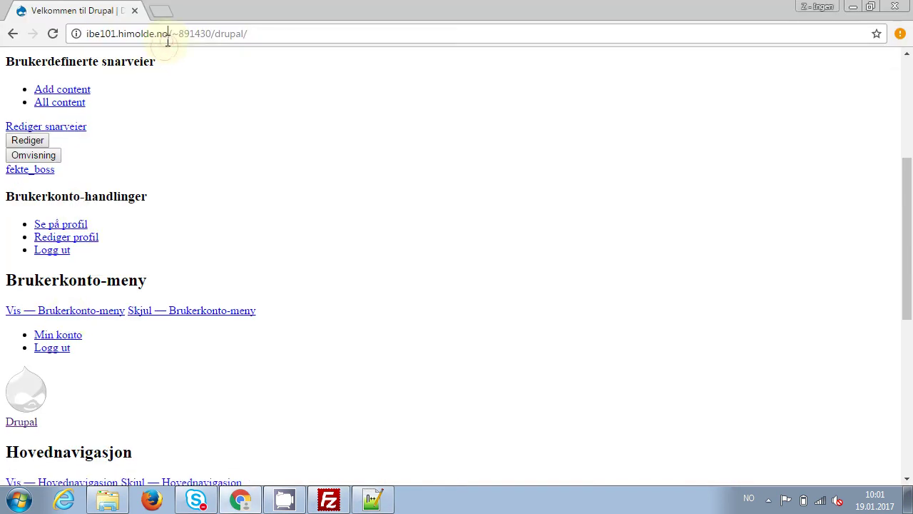
pyautogui.hotkey('shift', 'Right')
pyautogui.hotkey('shift', 'Right')
pyautogui.hotkey('shift', 'Right')
pyautogui.hotkey('shift', 'Right')
pyautogui.hotkey('shift', 'Right')
pyautogui.hotkey('shift', 'Right')
pyautogui.hotkey('shift', 'Right')
pyautogui.hotkey('shift', 'Right')
pyautogui.hotkey('shift', 'Right')
pyautogui.hotkey('shift', 'Right')
pyautogui.hotkey('shift', 'Right')
pyautogui.hotkey('shift', 'Right')
pyautogui.hotkey('shift', 'Right')
pyautogui.hotkey('shift', 'Right')
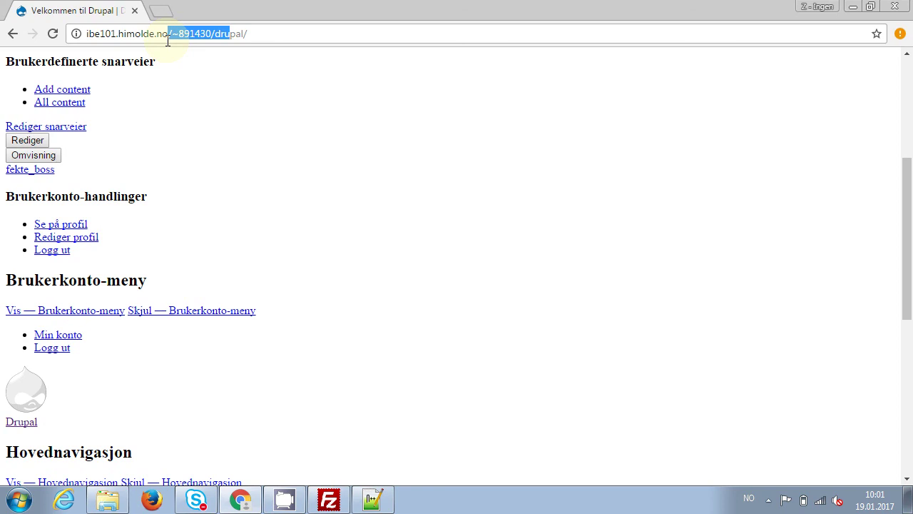
pyautogui.hotkey('shift', 'Right')
pyautogui.hotkey('ctrl', 'c')
pyautogui.hotkey('alt', 'Tab')
pyautogui.hotkey('alt', 'Tab')
pyautogui.hotkey('alt', 'Tab')
pyautogui.hotkey('alt', 'Tab')
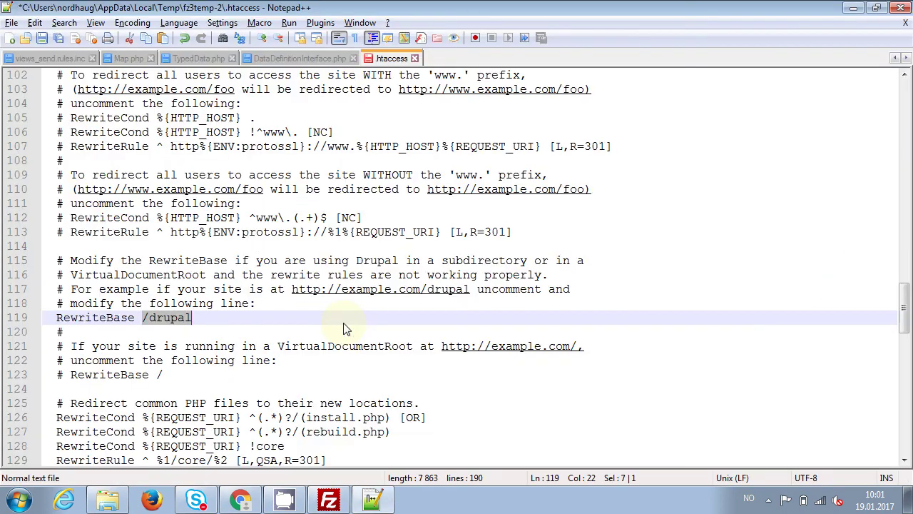
pyautogui.press('Right')
pyautogui.press('BackSpace')
pyautogui.press('BackSpace')
pyautogui.press('BackSpace')
pyautogui.press('BackSpace')
pyautogui.press('BackSpace')
pyautogui.press('BackSpace')
pyautogui.press('BackSpace')
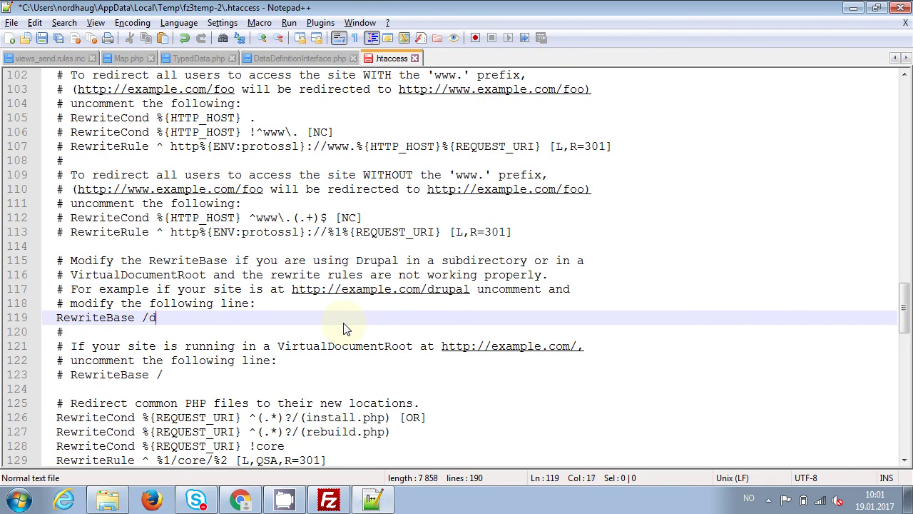
pyautogui.hotkey('ctrl', 'v')
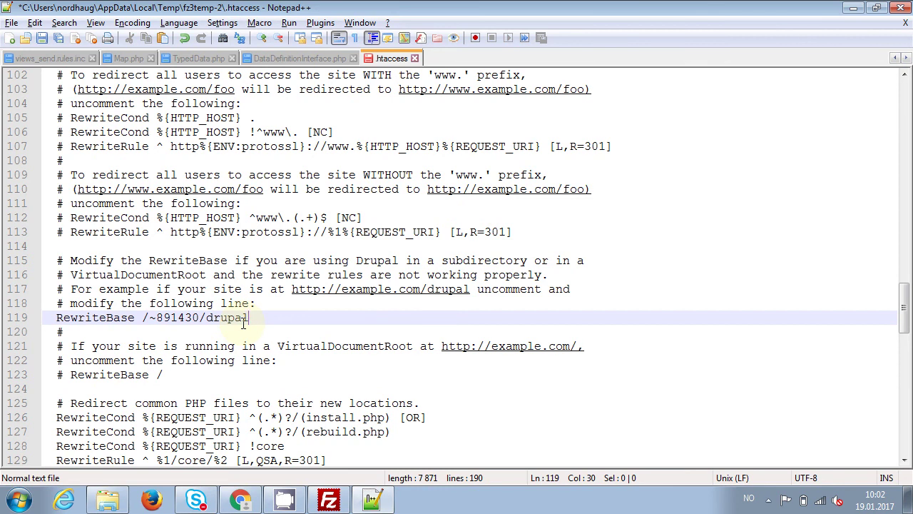
pyautogui.write('/')
pyautogui.hotkey('ctrl', 's')
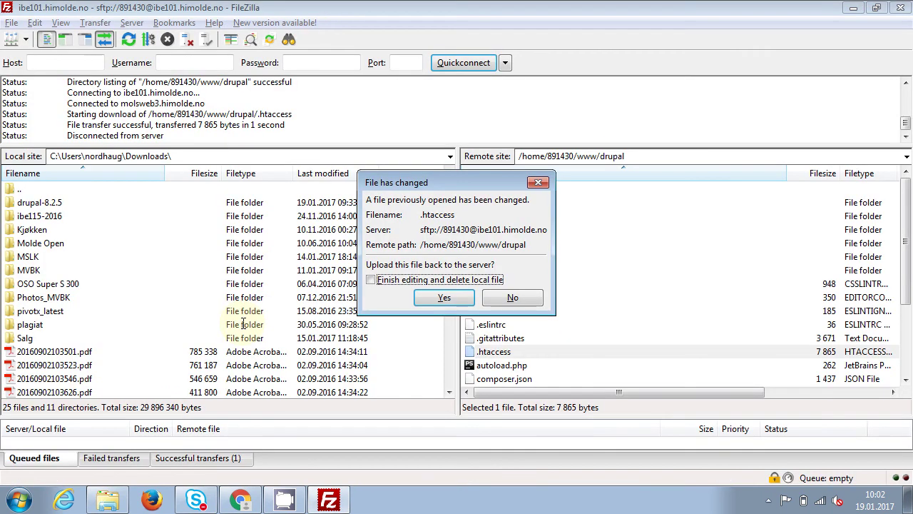
# Re-upload the changed .htaccess and reload the site in Chrome to show the styled front page.
pyautogui.click(449, 303)
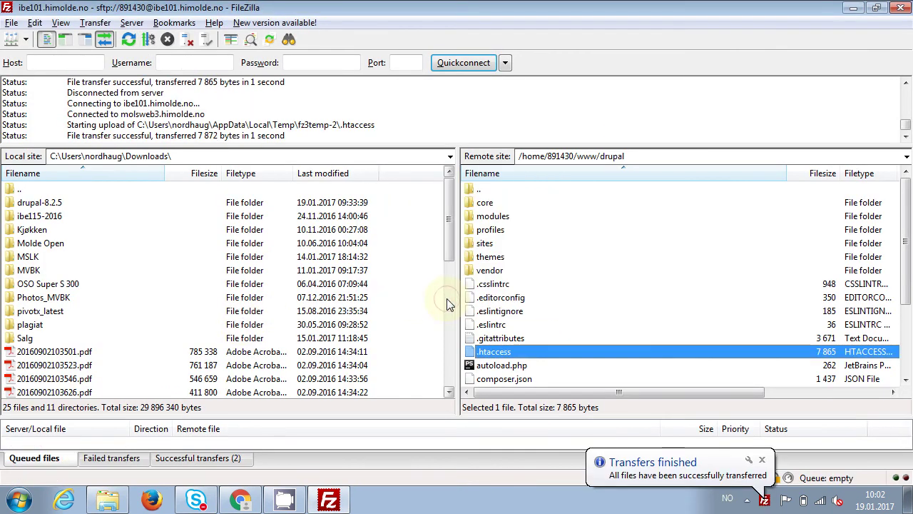
pyautogui.hotkey('alt', 'Tab')
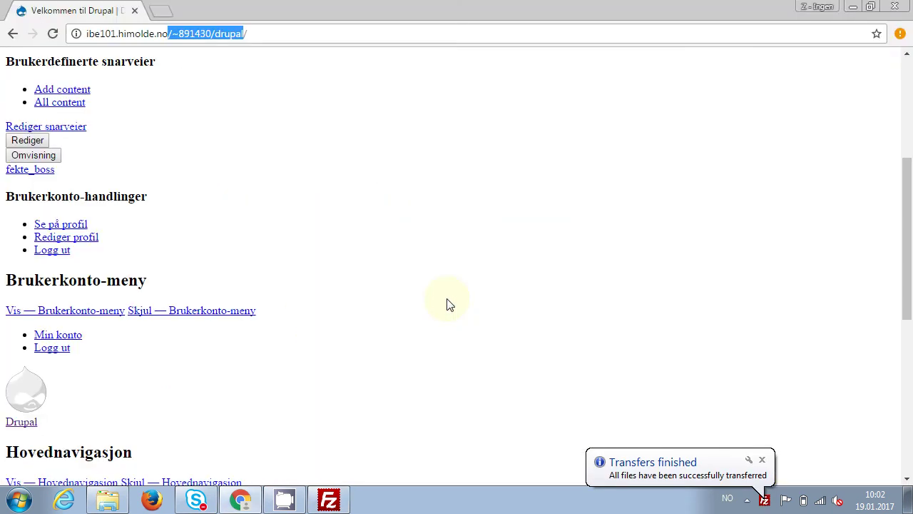
pyautogui.click(448, 302)
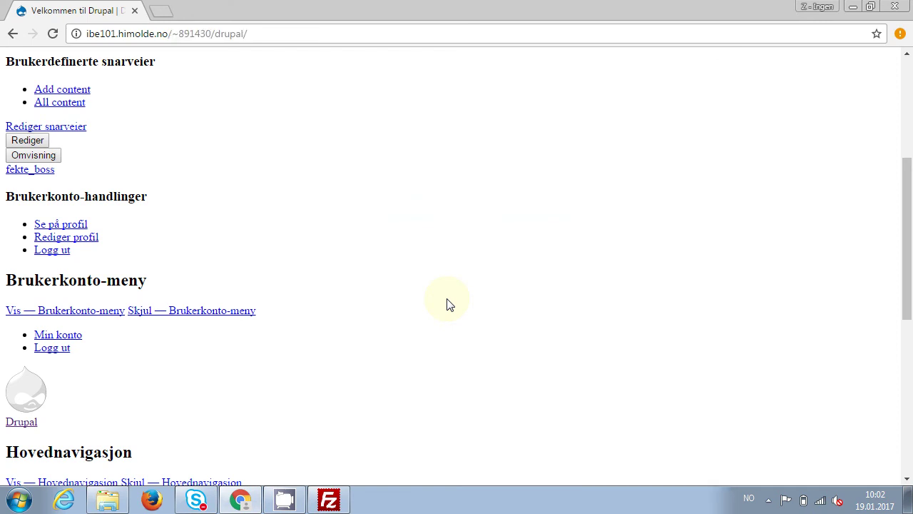
pyautogui.press('F5')
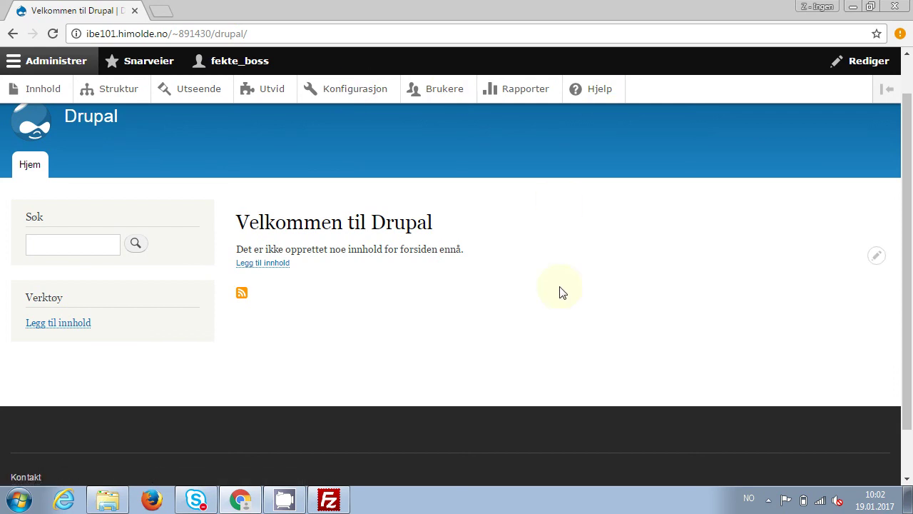
# Search the web for 'ibe101' in a new tab.
pyautogui.hotkey('ctrl', 't')
pyautogui.write('ibe')
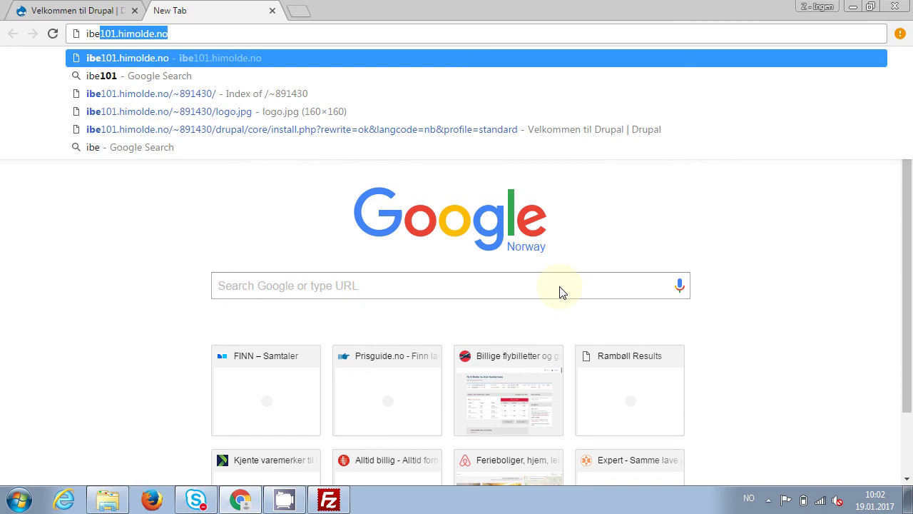
pyautogui.press('End')
pyautogui.press('BackSpace')
pyautogui.press('BackSpace')
pyautogui.press('BackSpace')
pyautogui.press('BackSpace')
pyautogui.press('BackSpace')
pyautogui.press('BackSpace')
pyautogui.press('BackSpace')
pyautogui.press('BackSpace')
pyautogui.press('BackSpace')
pyautogui.press('BackSpace')
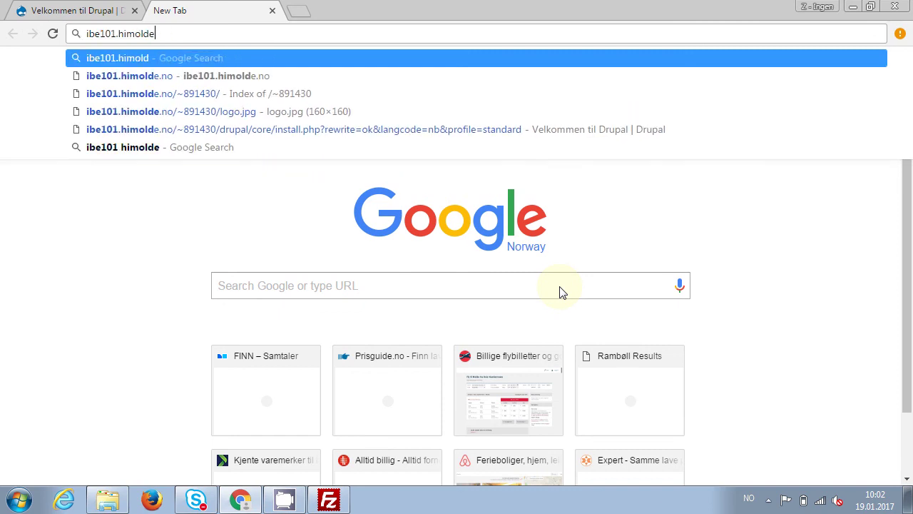
pyautogui.press('BackSpace')
pyautogui.press('Return')
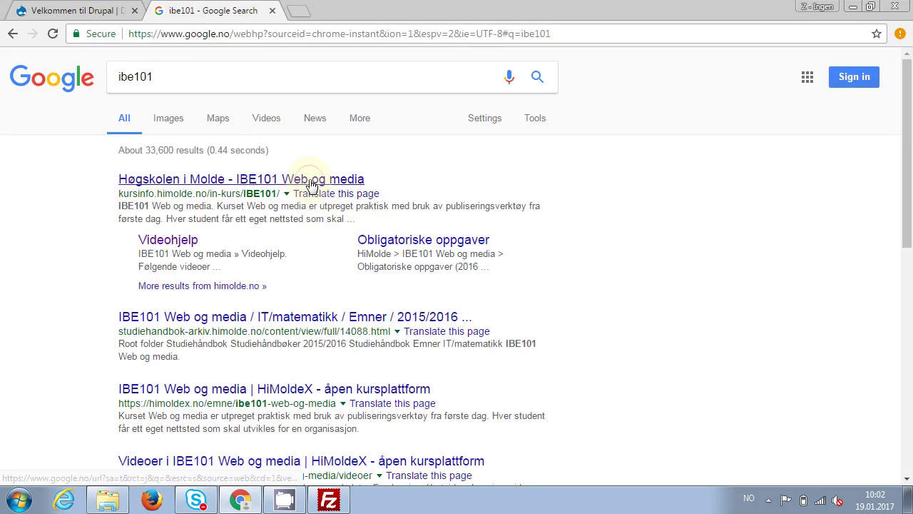
# Open the IBE101 course's Forelesninger list and view the 02-om-drupal slides full screen.
pyautogui.click(307, 179)
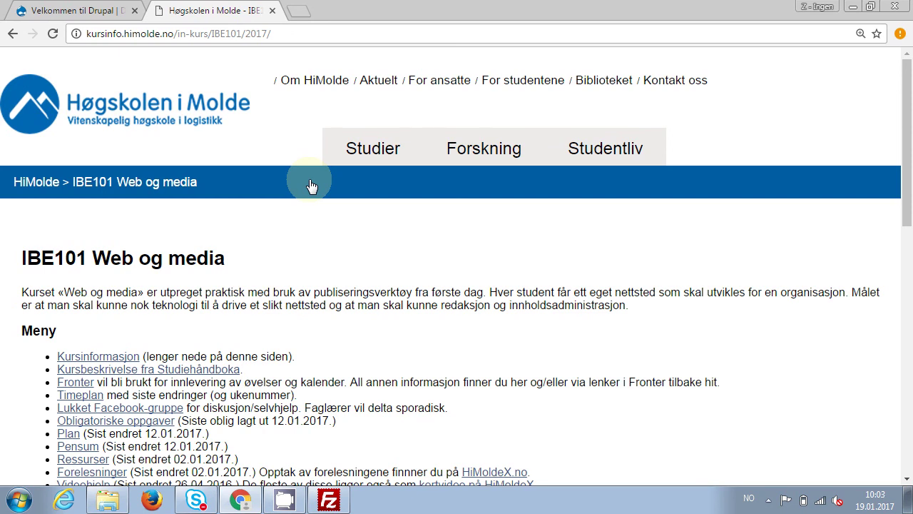
pyautogui.click(92, 472)
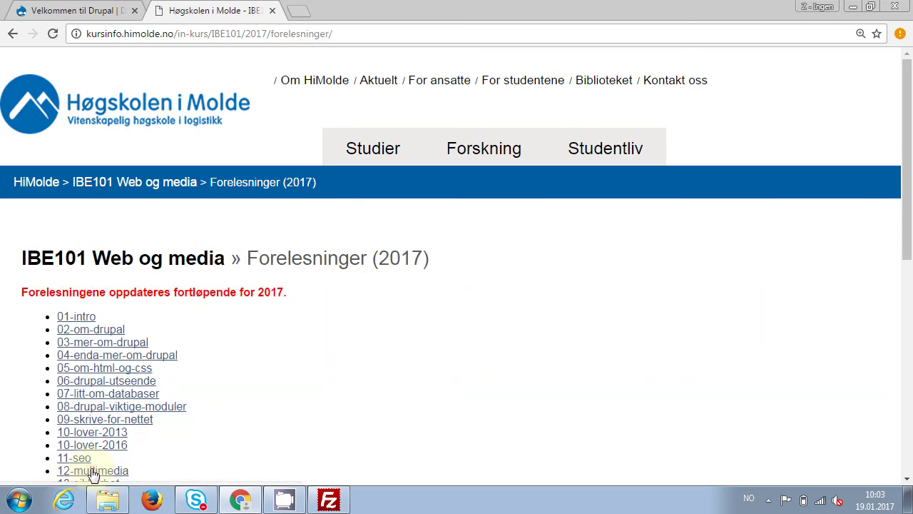
pyautogui.click(88, 333)
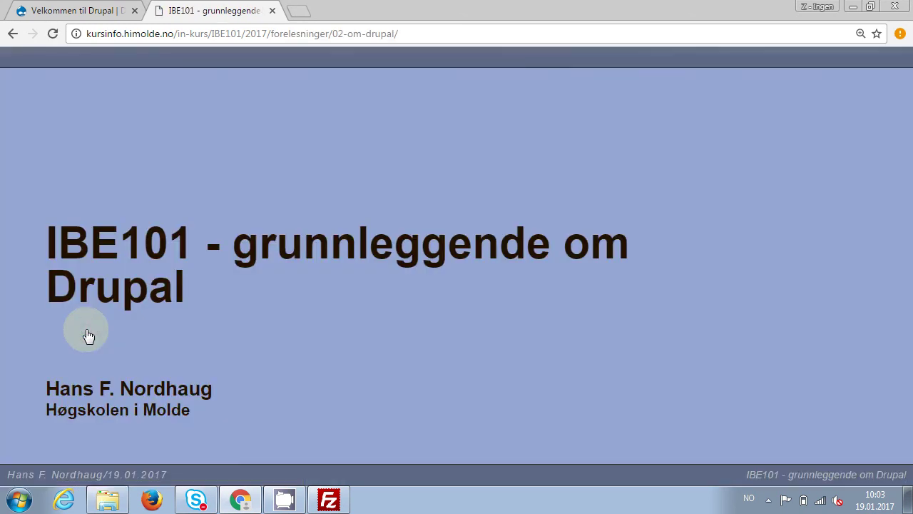
pyautogui.press('F11')
# Advance the full-screen Drupal lecture to slide 2, 'Innholdsbehandling'.
pyautogui.click(88, 336)
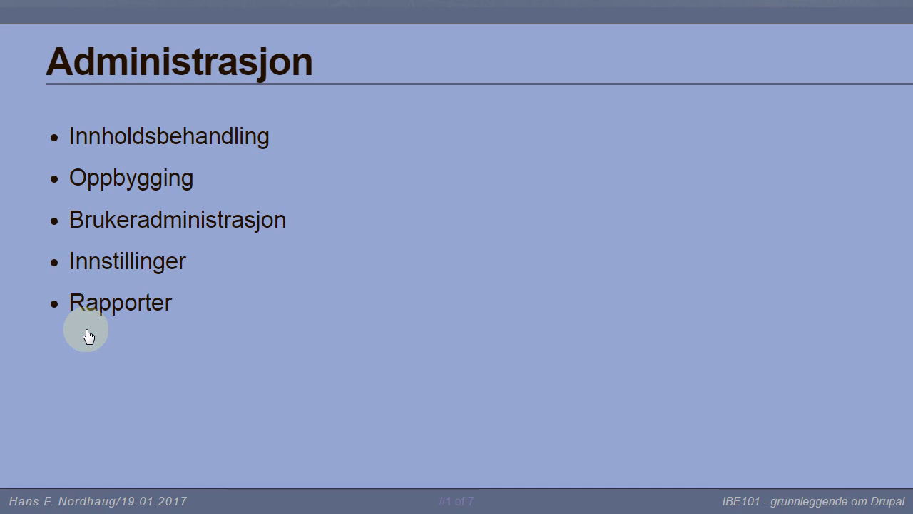
pyautogui.press('Right')
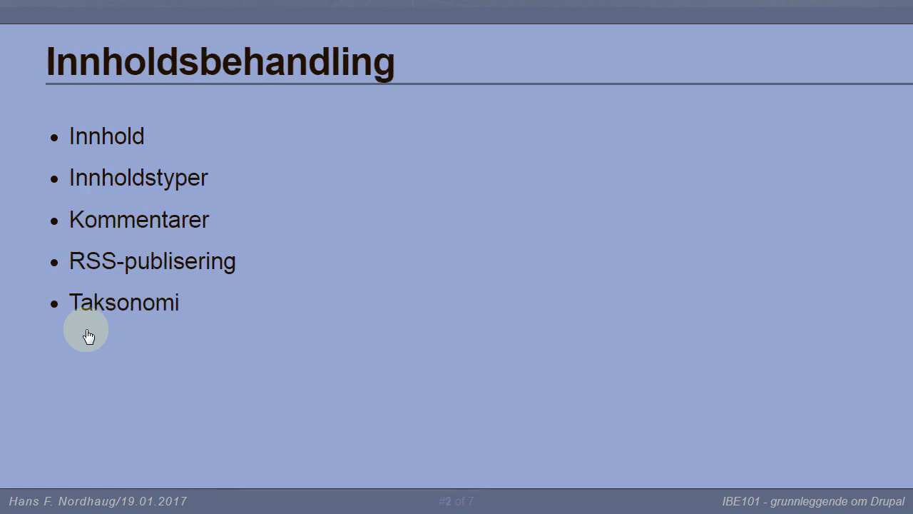
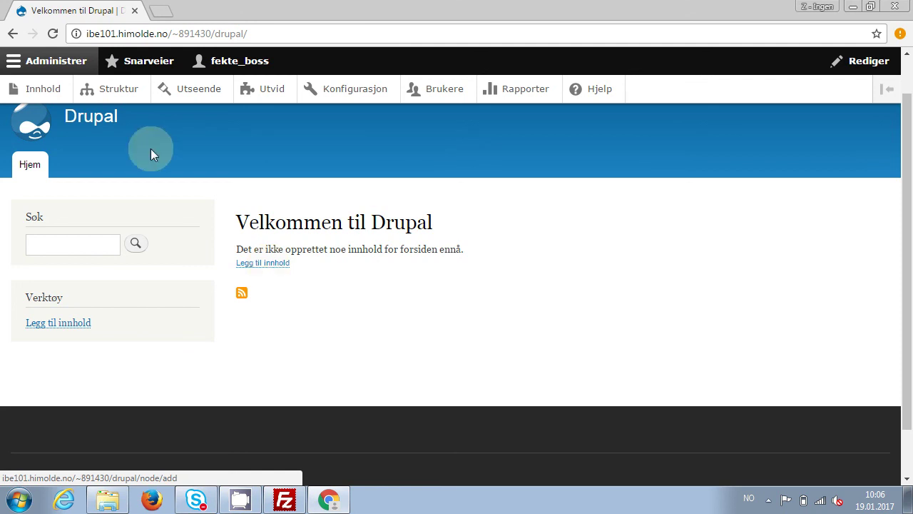
# Open a new Grunnleggende side form via Innhold > Legg til innhold and select its Tittel field.
pyautogui.click(41, 91)
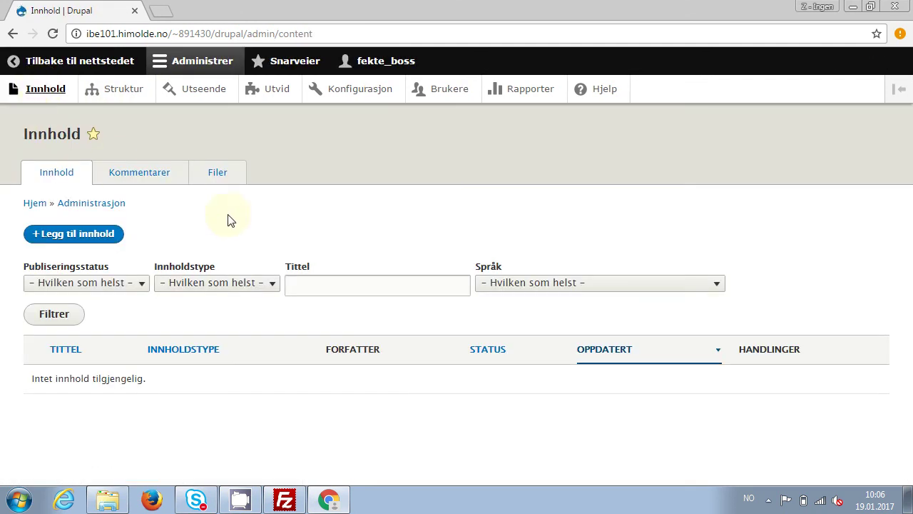
pyautogui.click(96, 237)
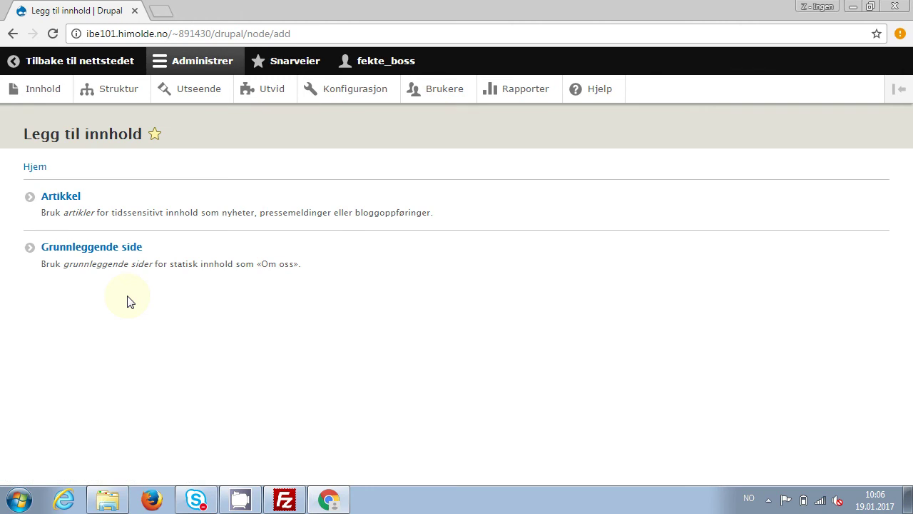
pyautogui.click(126, 248)
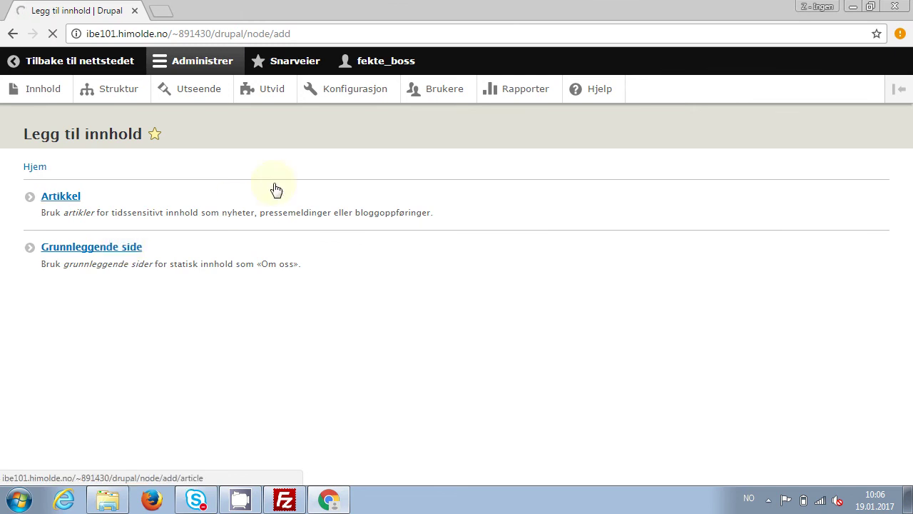
pyautogui.click(113, 212)
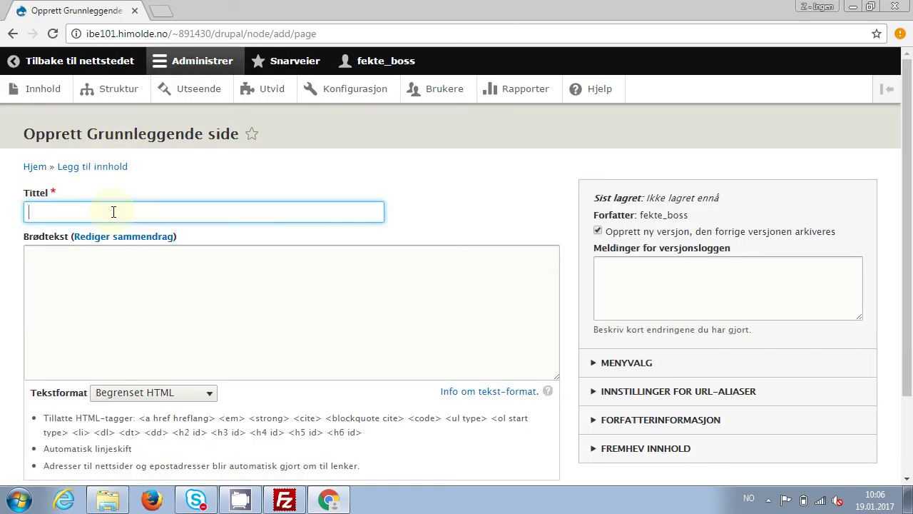
# Title the new basic page 'Om oss'.
pyautogui.write('OM')
pyautogui.press('BackSpace')
pyautogui.write('m')
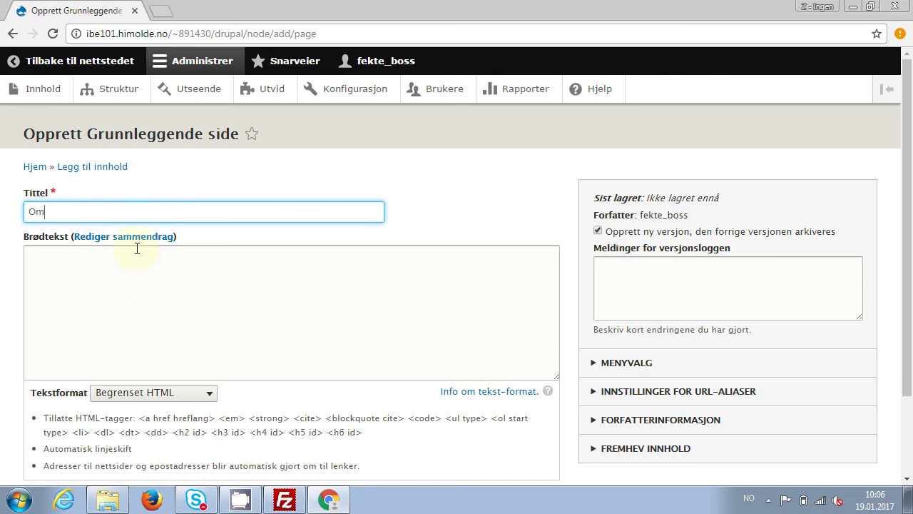
pyautogui.write(' oss')
pyautogui.click(193, 283)
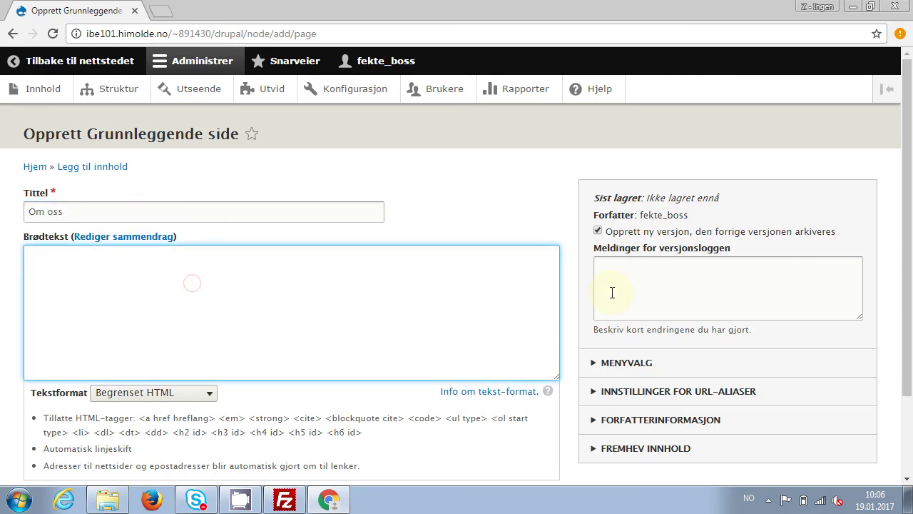
pyautogui.scroll(-2, 897, 207)
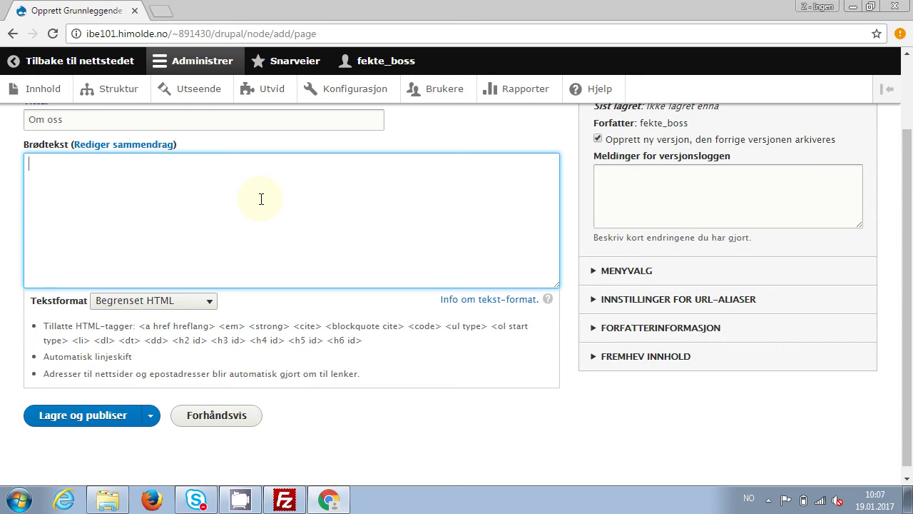
# Switch the body to Komplett HTML and add a numbered list with items 'ha' and 'hha'.
pyautogui.click(214, 303)
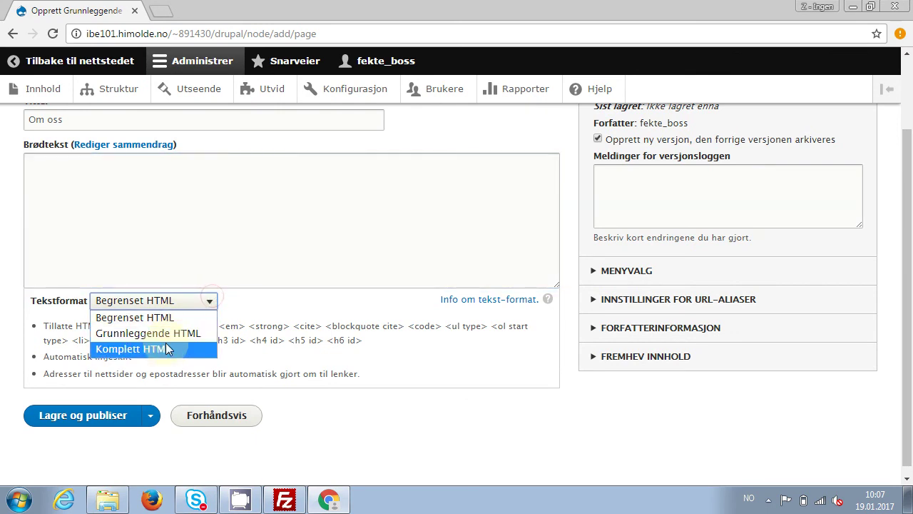
pyautogui.click(166, 344)
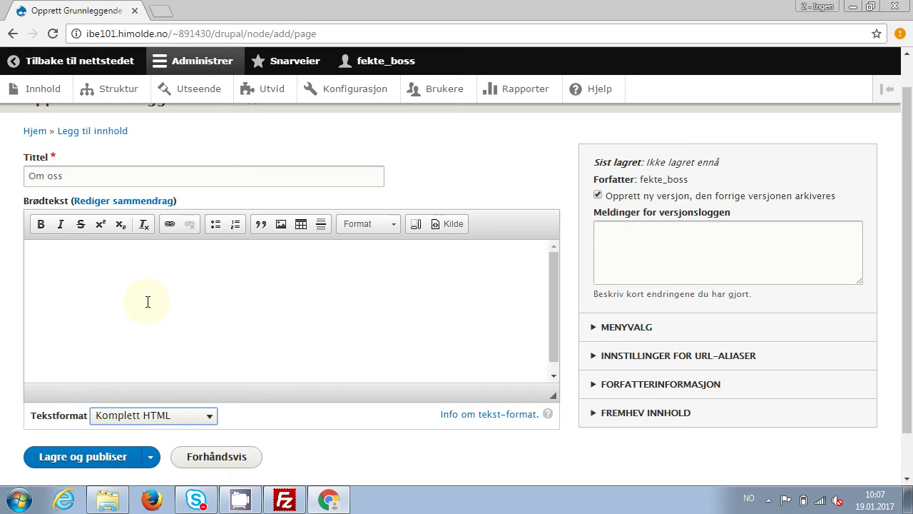
pyautogui.click(240, 228)
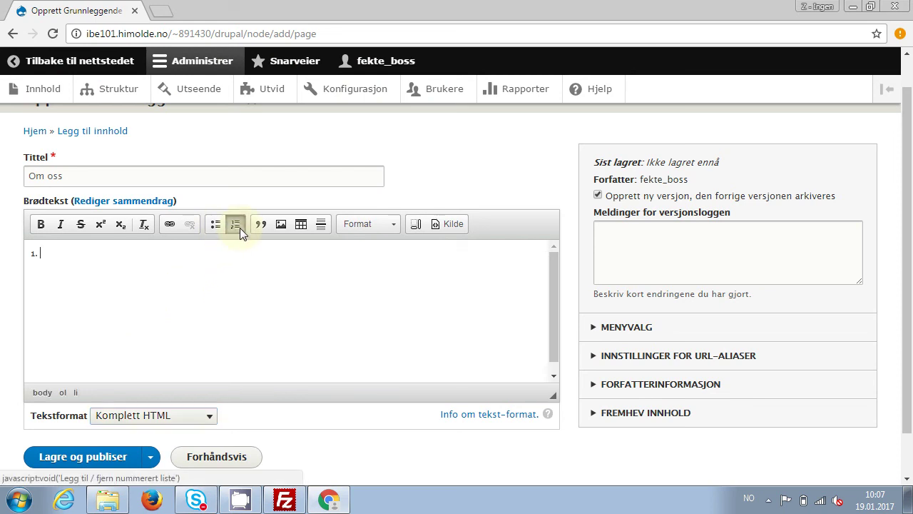
pyautogui.write('ha')
pyautogui.press('Return')
pyautogui.write('hha')
pyautogui.press('Return')
pyautogui.press('Return')
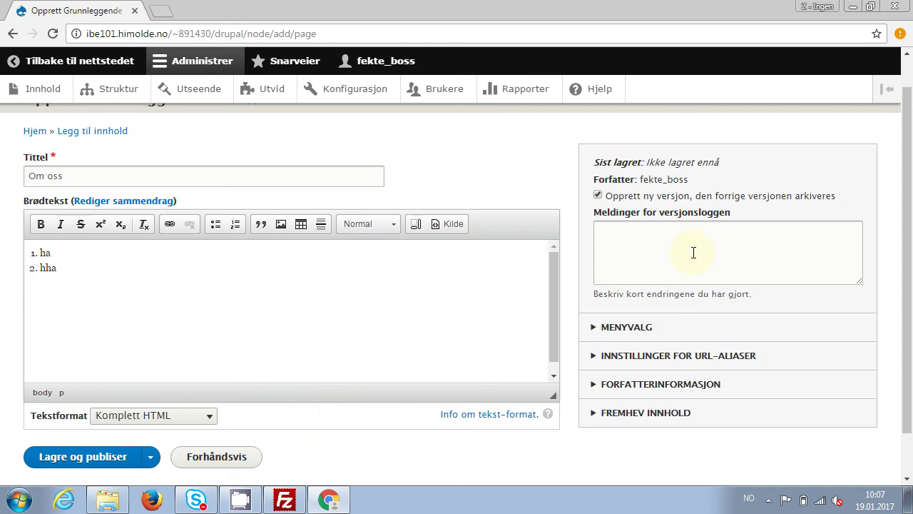
# Create a menu entry for the page under the <Hovednavigasjon> parent.
pyautogui.click(631, 330)
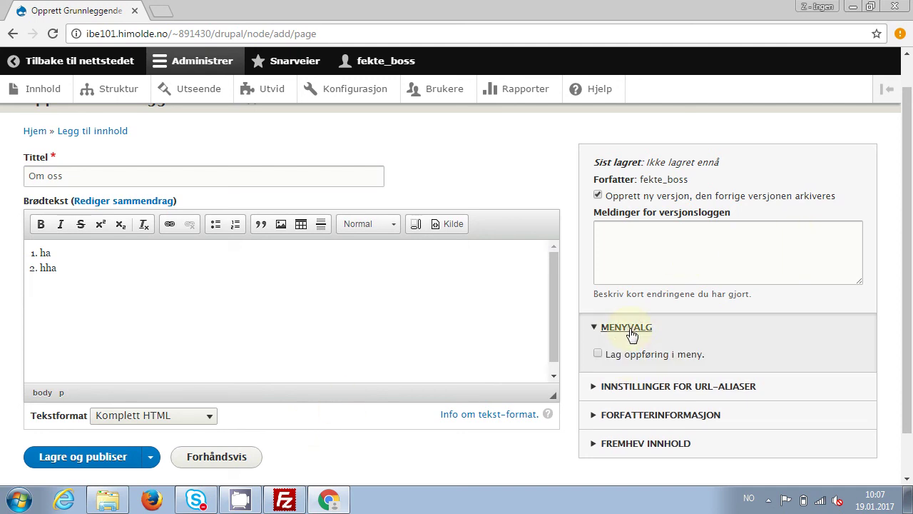
pyautogui.click(597, 355)
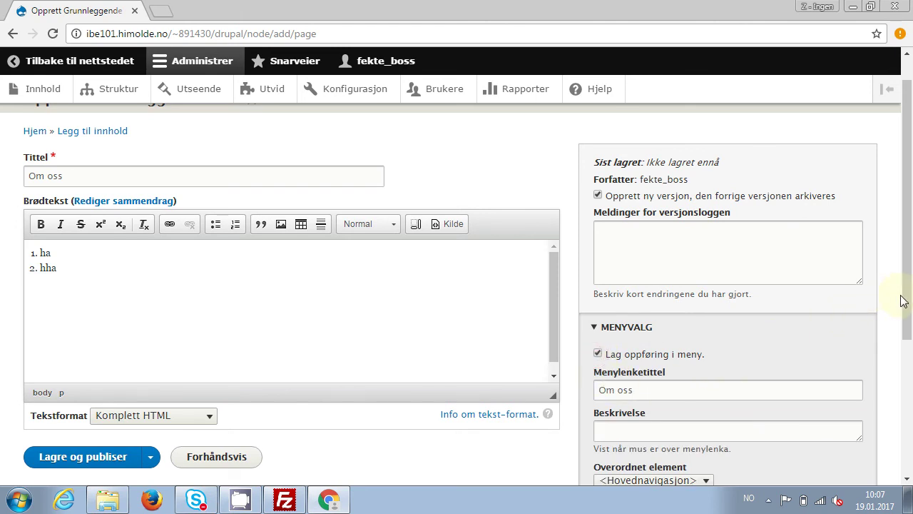
pyautogui.moveTo(905, 297); pyautogui.dragTo(871, 383)
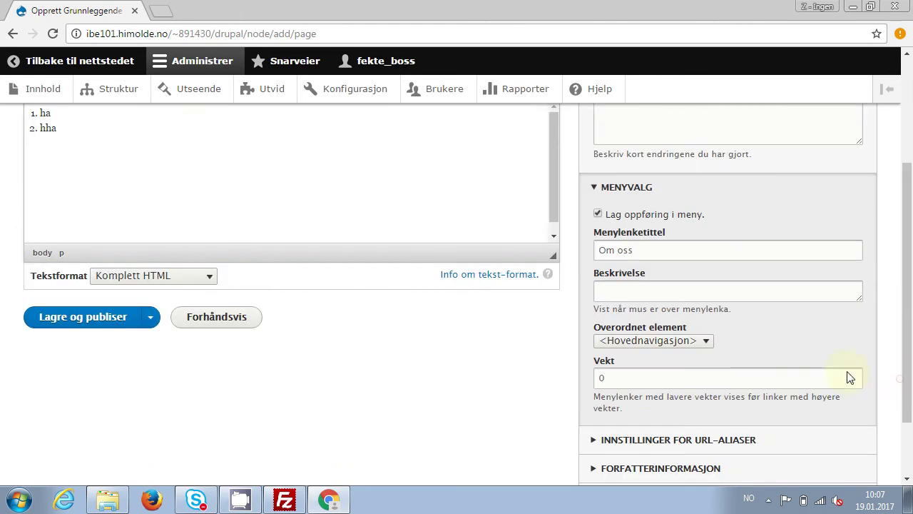
pyautogui.click(710, 343)
pyautogui.click(710, 343)
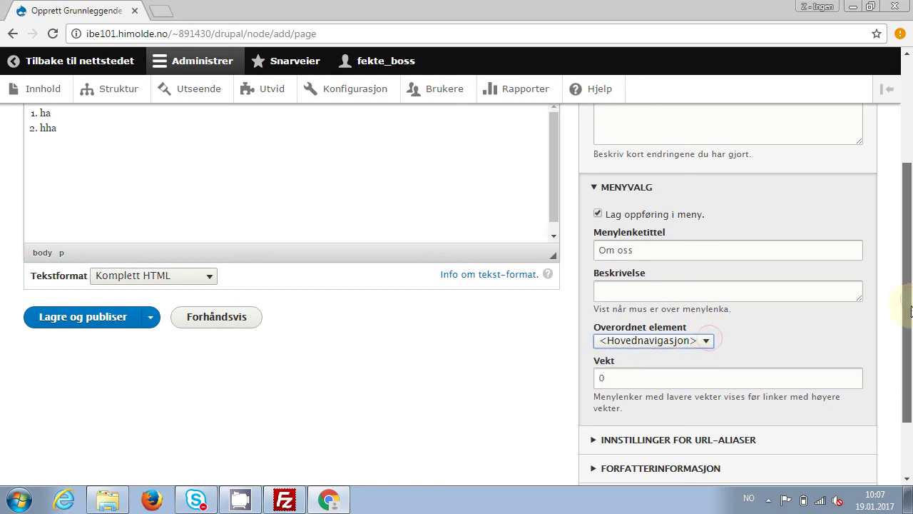
# Enter '/' in the URL alias field and save and publish the Om oss page.
pyautogui.scroll(-1, 756, 350)
pyautogui.click(645, 360)
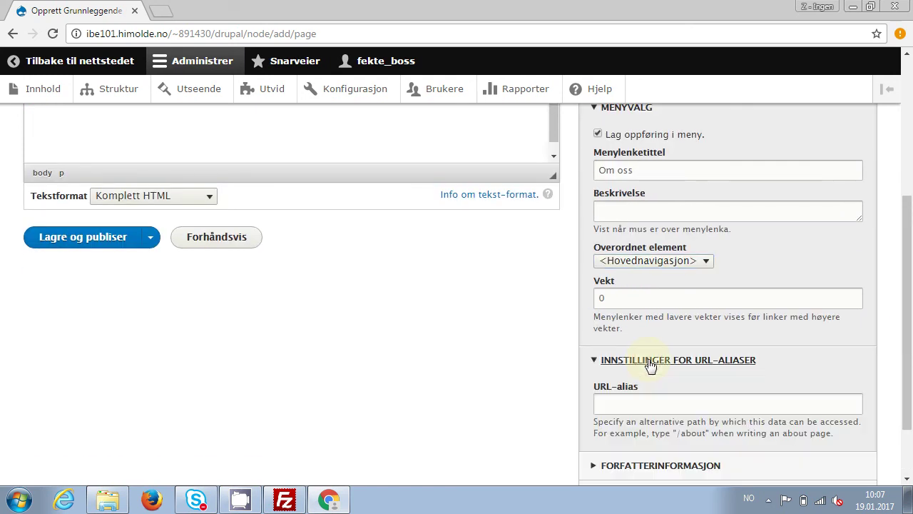
pyautogui.click(600, 408)
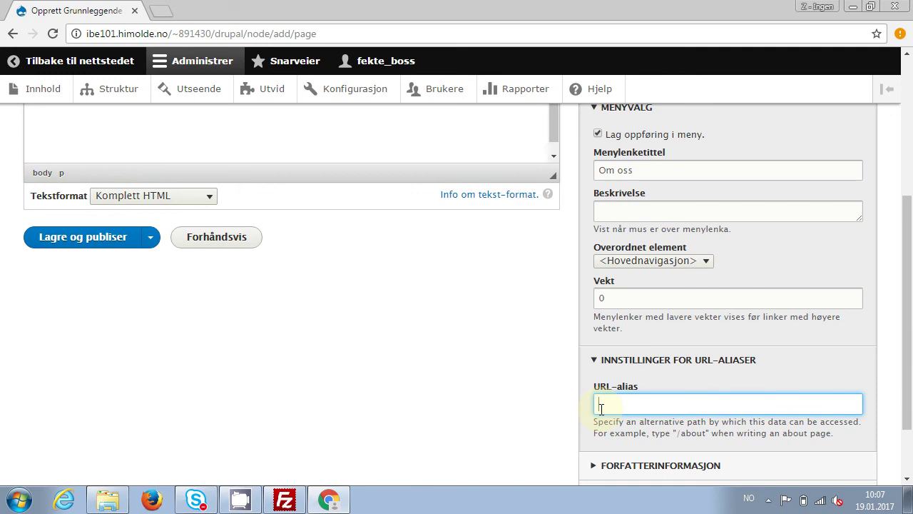
pyautogui.write('/')
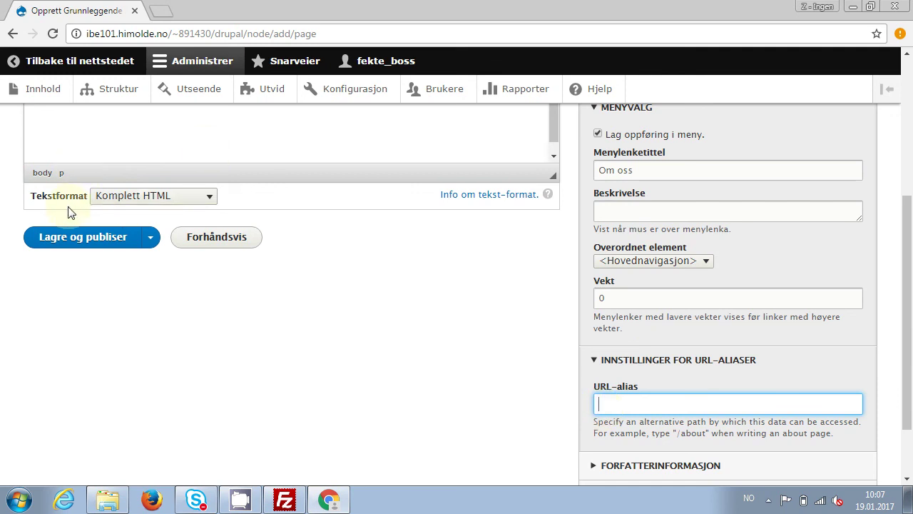
pyautogui.click(75, 242)
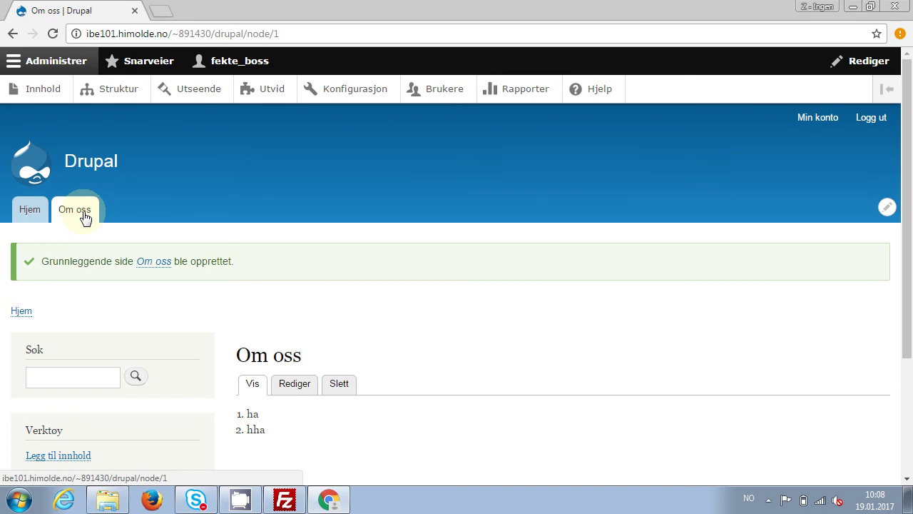
# Go from the site front page through Innhold to the Legg til innhold page.
pyautogui.click(100, 175)
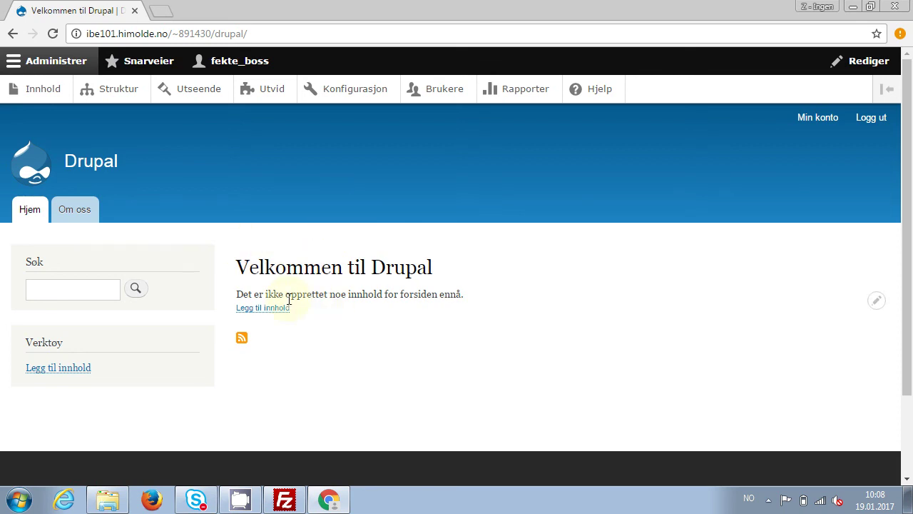
pyautogui.click(37, 90)
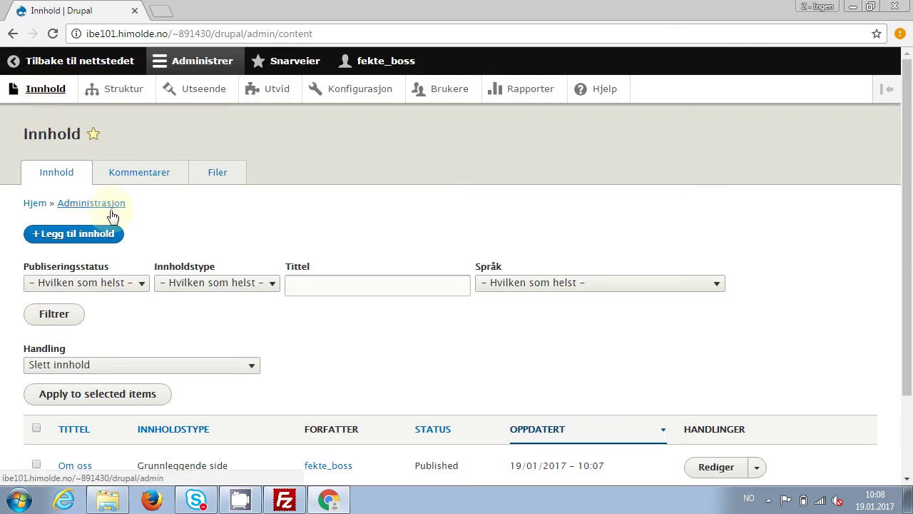
pyautogui.click(98, 235)
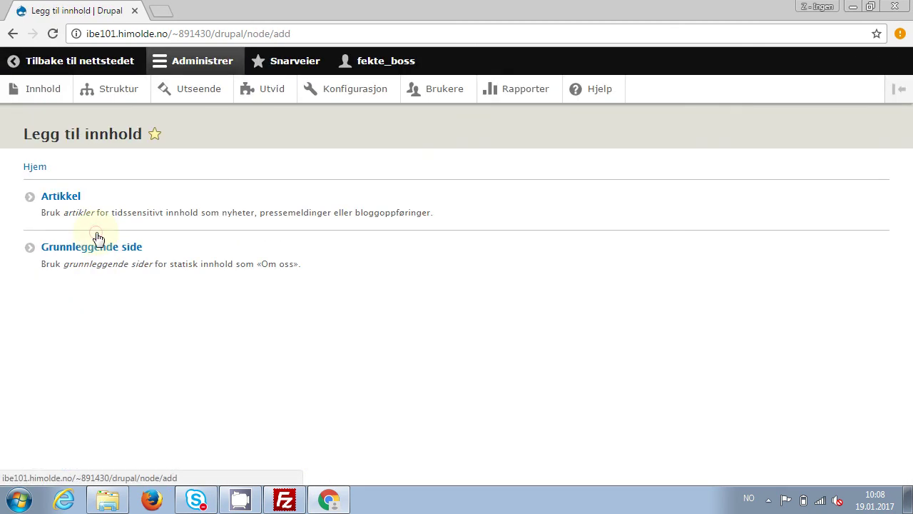
# Start a new Artikkel titled 'Dette tok altfor lang tid'.
pyautogui.click(63, 199)
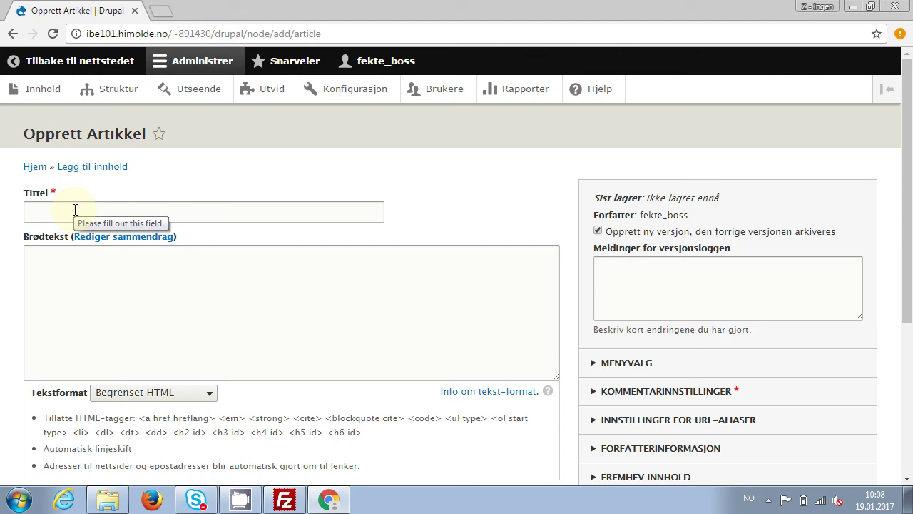
pyautogui.click(75, 210)
pyautogui.write('S')
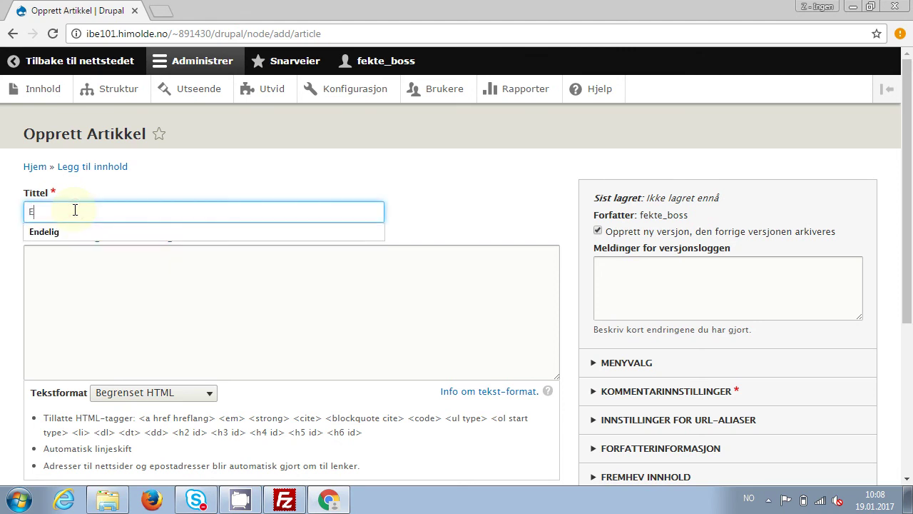
pyautogui.press('BackSpace')
pyautogui.write('Det')
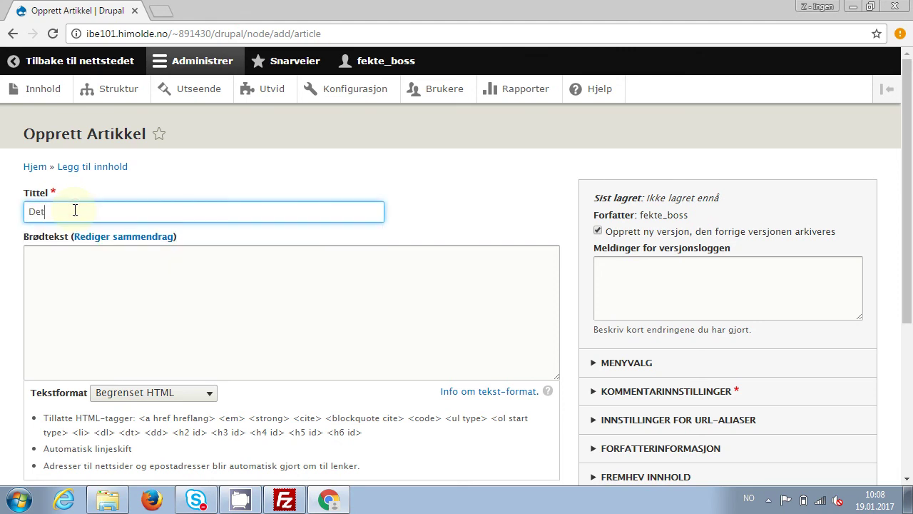
pyautogui.write('te tok altfor lang tdi')
pyautogui.press('BackSpace')
pyautogui.press('BackSpace')
pyautogui.write('id')
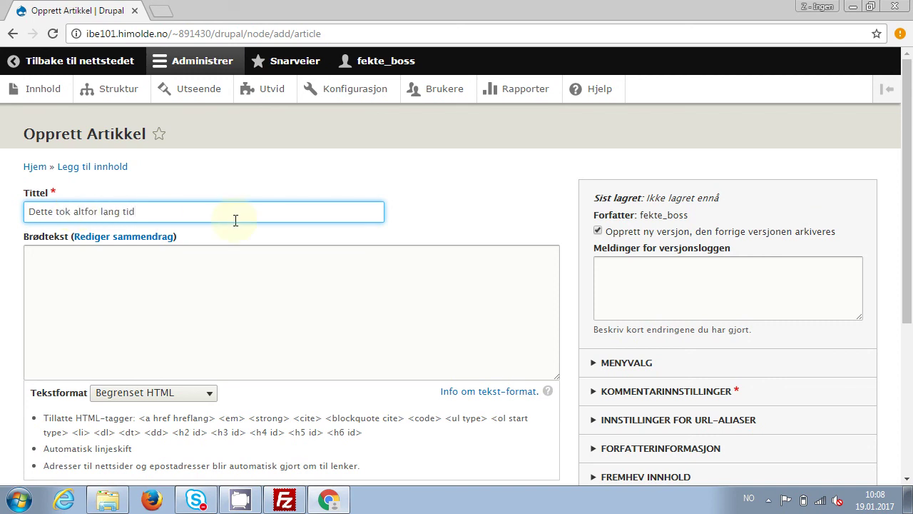
# Set the body format to Komplett HTML, write 'Hei!', and publish the article.
pyautogui.moveTo(905, 179); pyautogui.dragTo(888, 398)
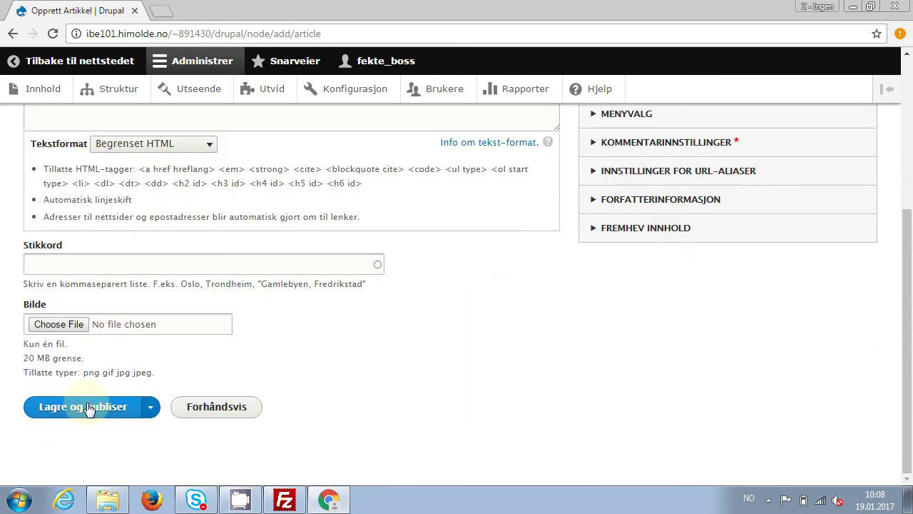
pyautogui.click(182, 144)
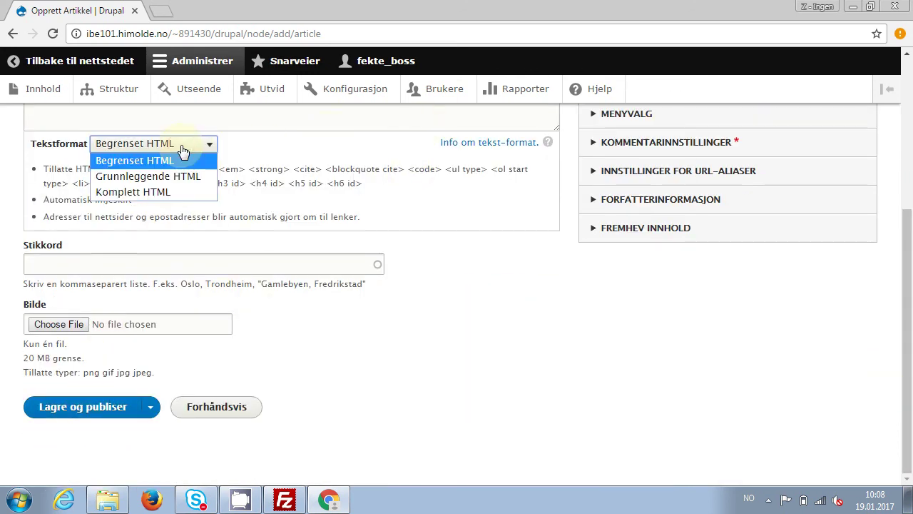
pyautogui.click(148, 193)
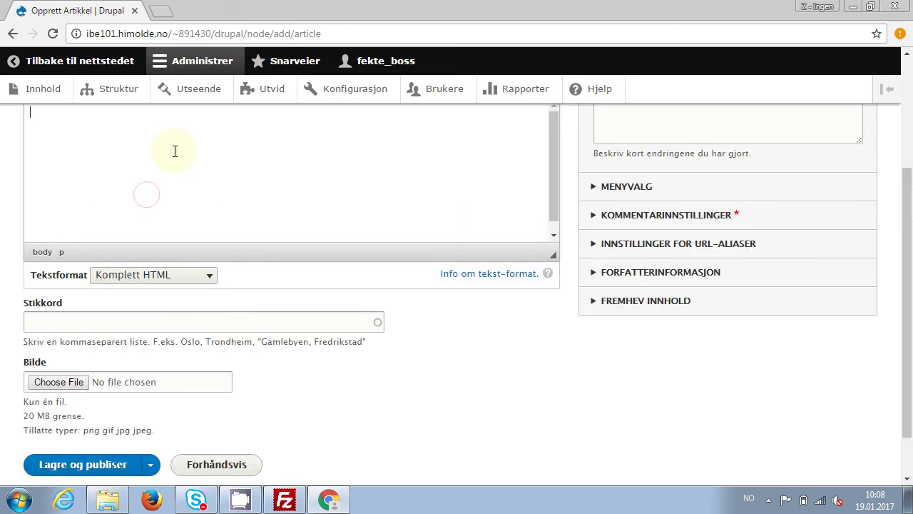
pyautogui.click(175, 151)
pyautogui.write('Hei!')
pyautogui.click(85, 465)
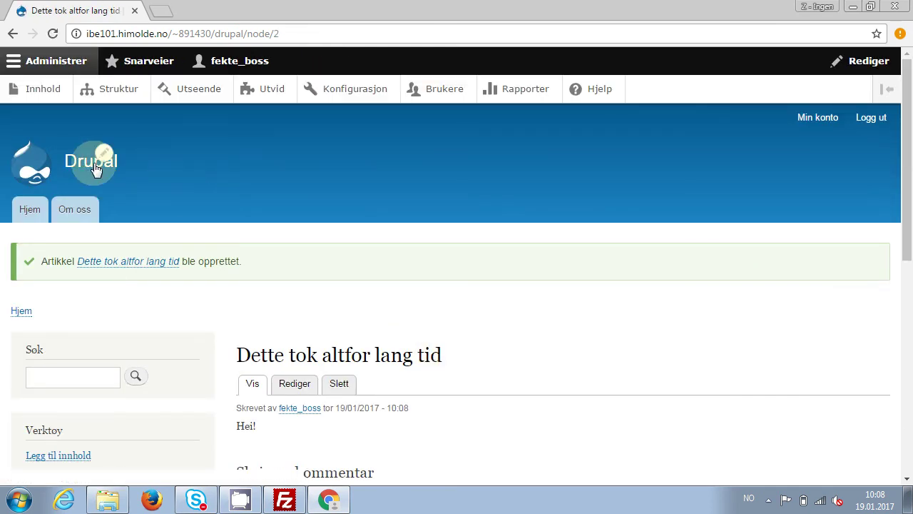
# Browse Struktur > Menyer, then bring up the main menu's edit options on the front page.
pyautogui.click(92, 166)
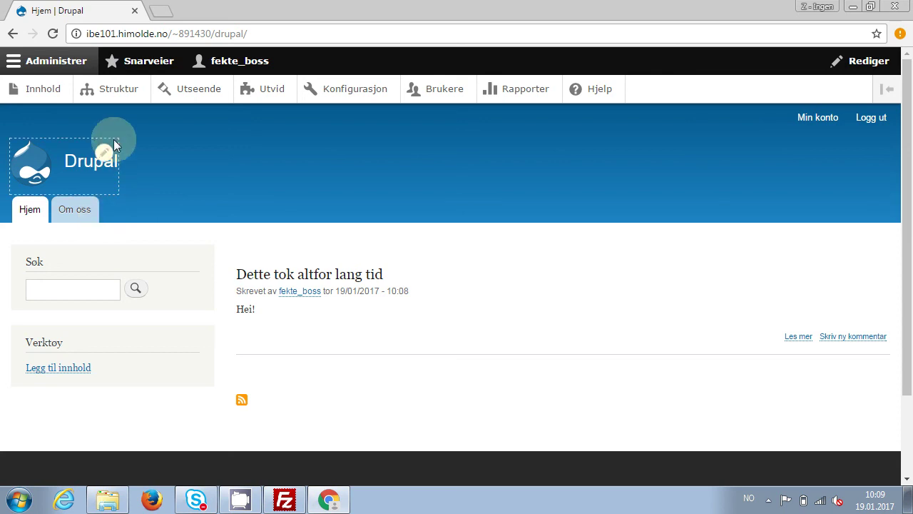
pyautogui.click(125, 90)
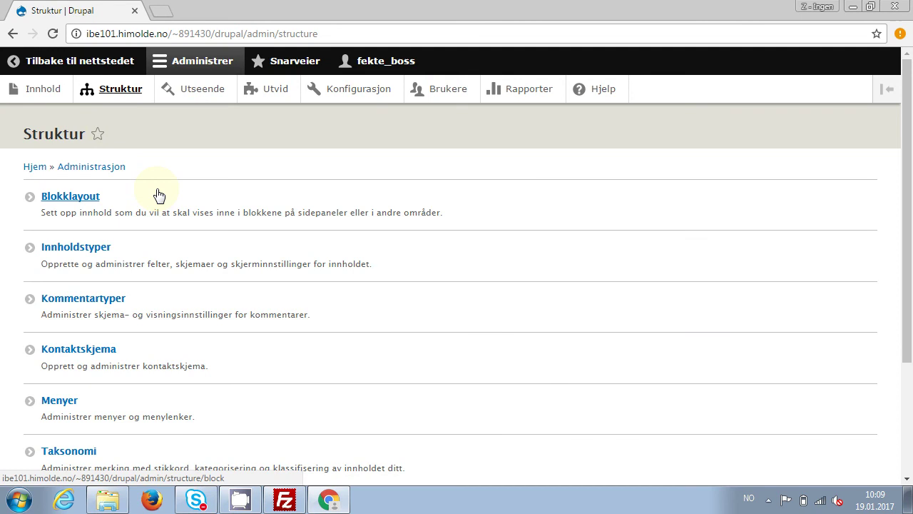
pyautogui.click(74, 404)
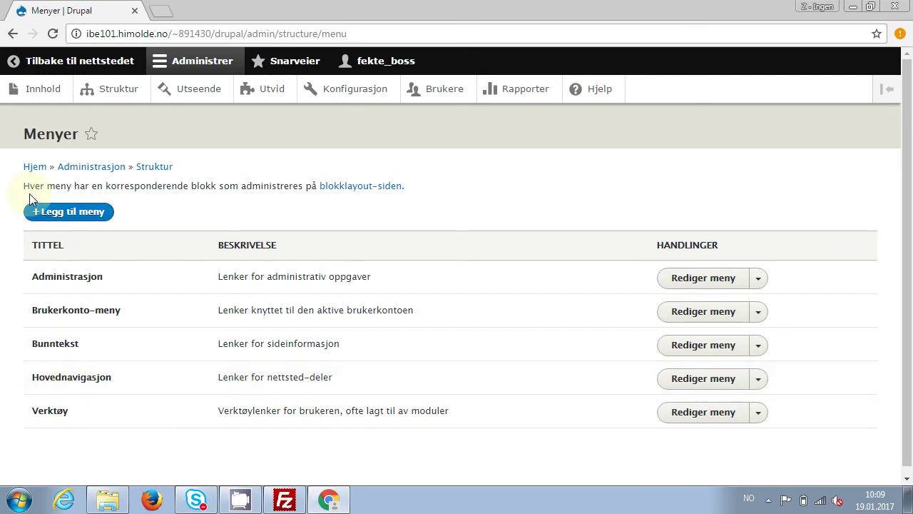
pyautogui.click(34, 168)
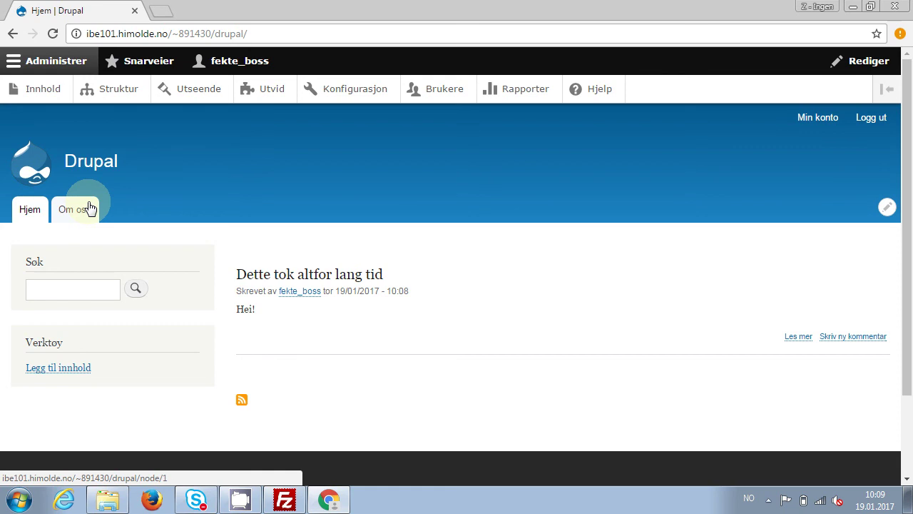
pyautogui.click(887, 208)
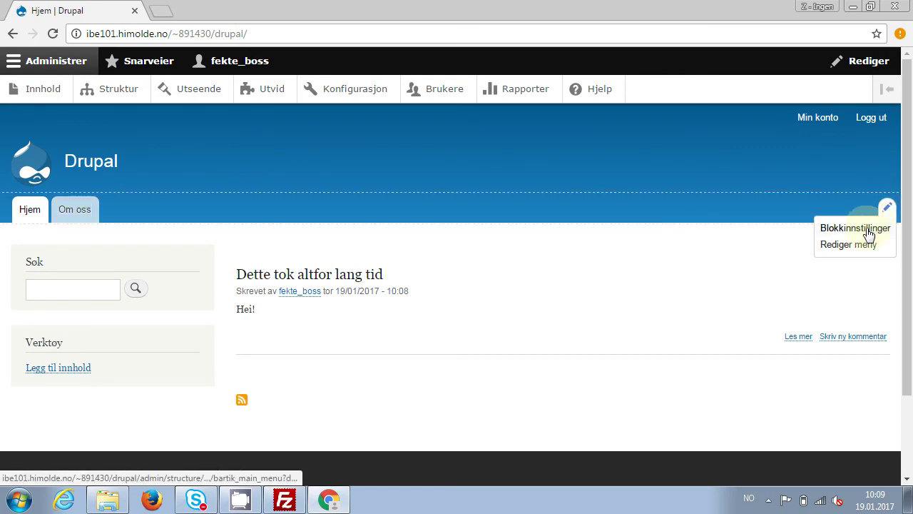
pyautogui.click(846, 232)
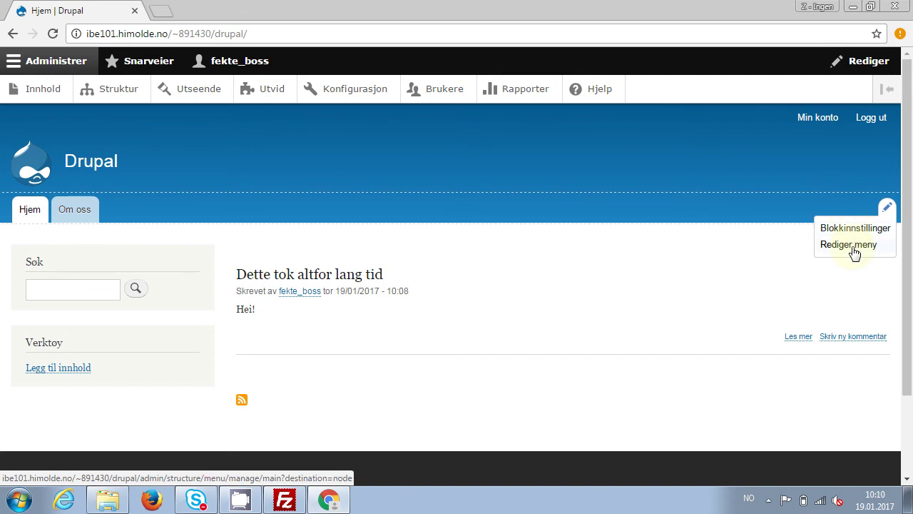
pyautogui.click(849, 245)
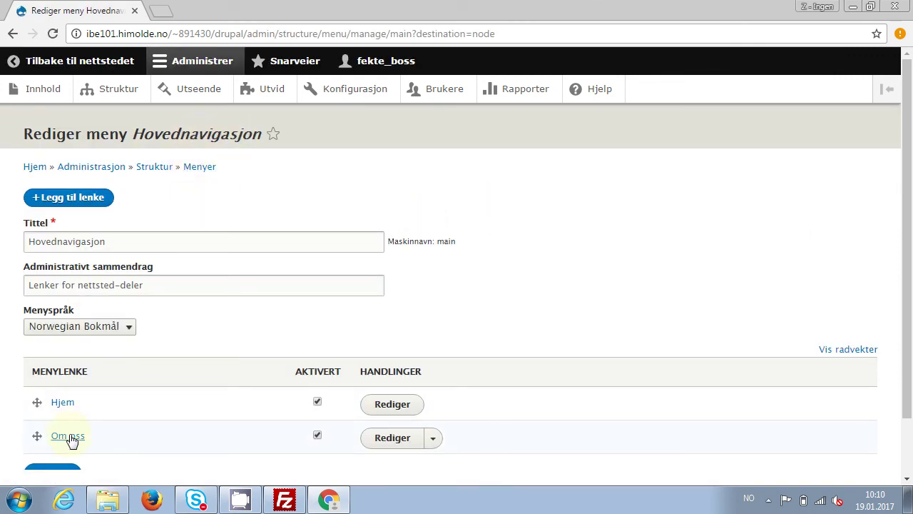
pyautogui.click(85, 199)
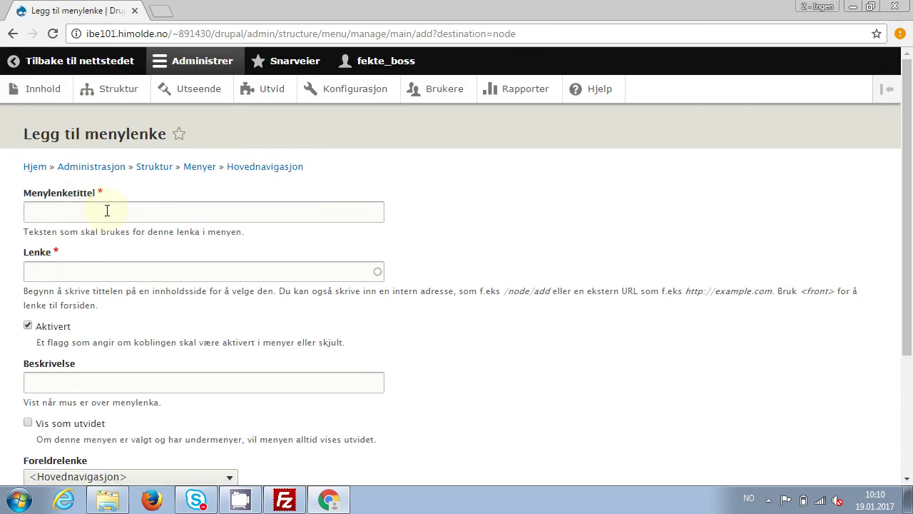
pyautogui.click(107, 211)
pyautogui.write('H')
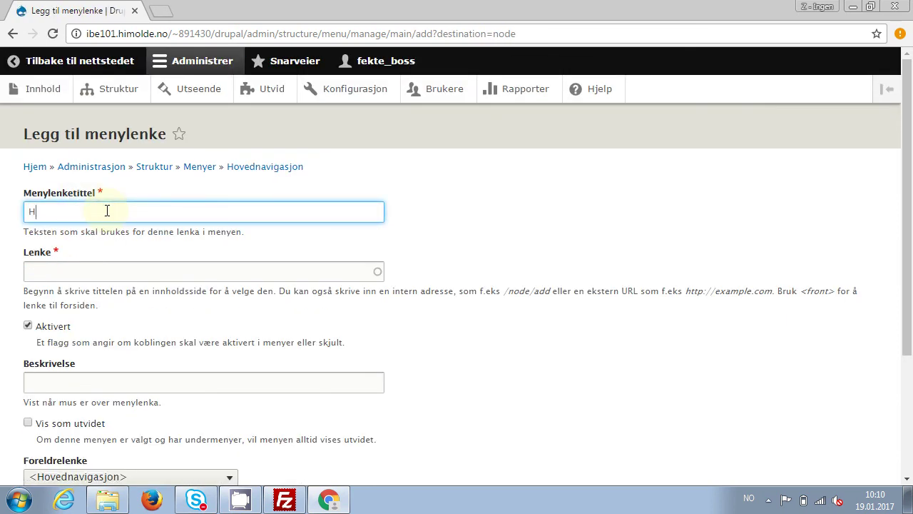
pyautogui.write('iMolde')
pyautogui.click(92, 276)
pyautogui.write('http')
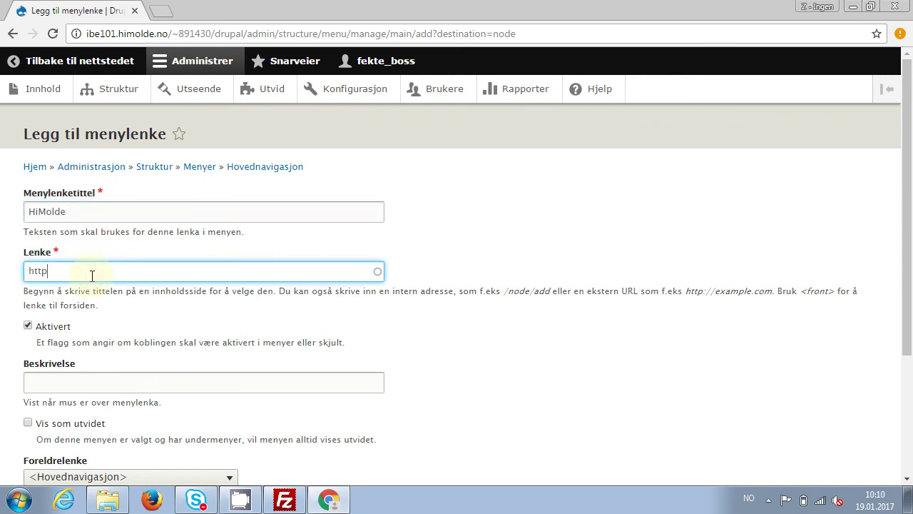
pyautogui.write('://himolde.nowww.')
pyautogui.click(564, 338)
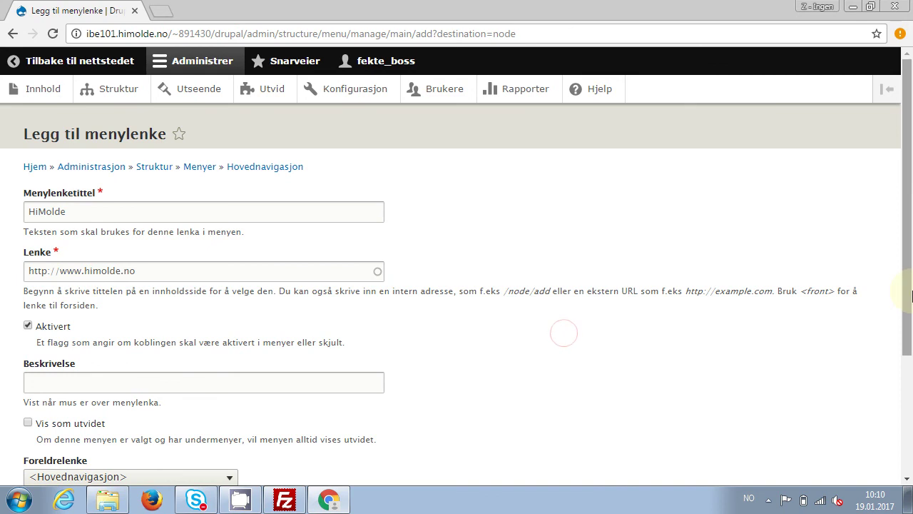
pyautogui.moveTo(906, 264); pyautogui.dragTo(894, 445)
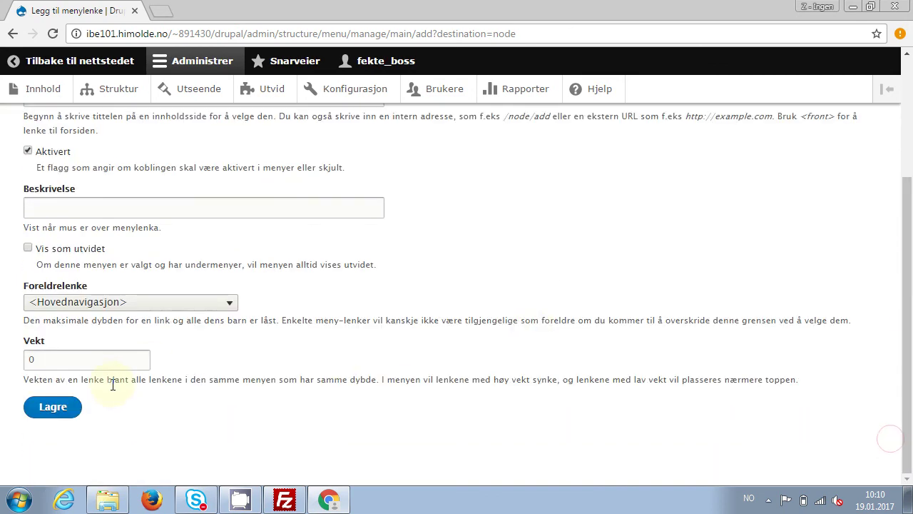
pyautogui.click(44, 417)
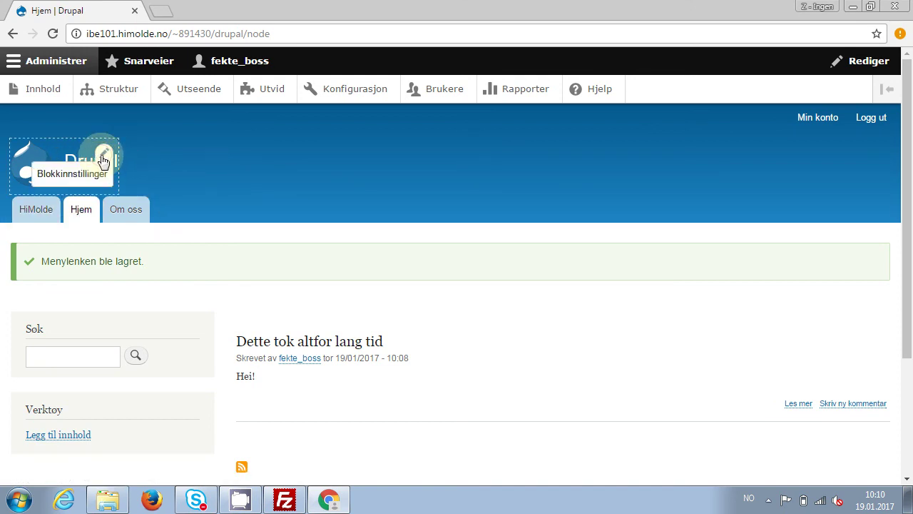
# Untick Nettstedslogo in the site branding block settings and save the block.
pyautogui.click(75, 174)
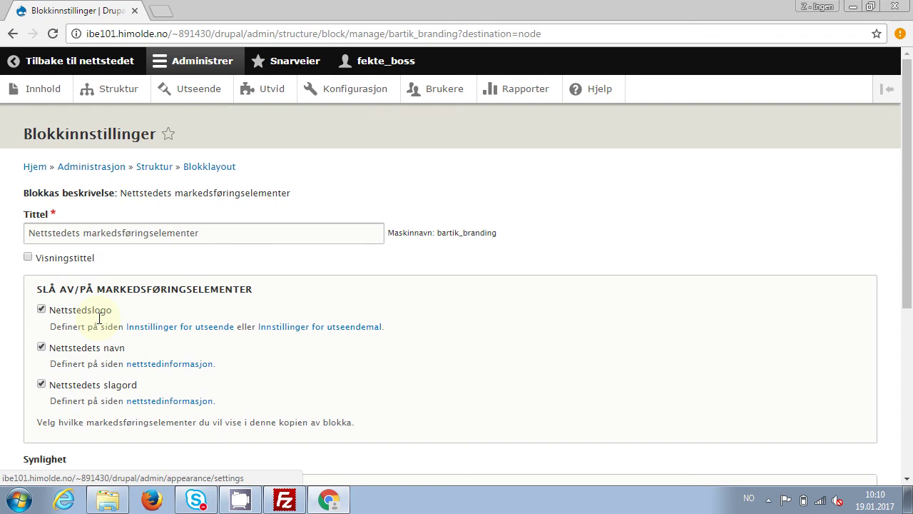
pyautogui.click(42, 311)
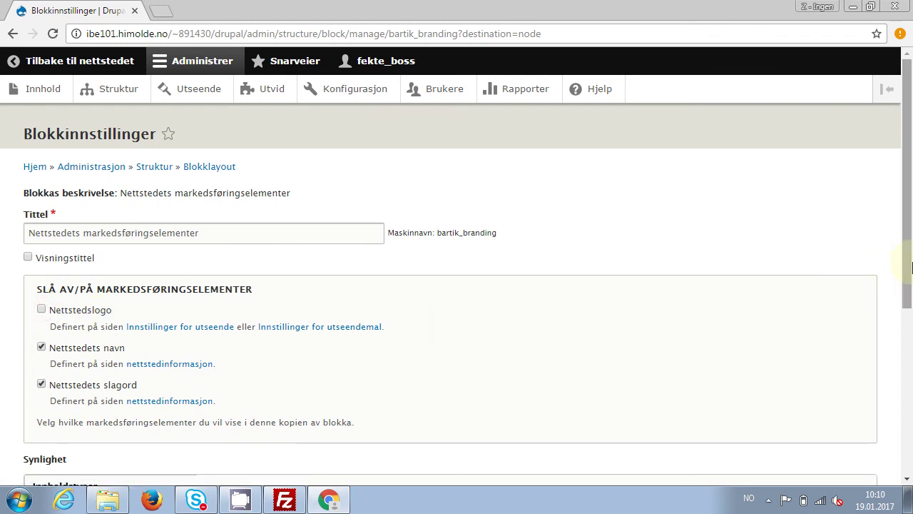
pyautogui.click(912, 267)
pyautogui.moveTo(911, 267); pyautogui.dragTo(855, 438)
pyautogui.click(61, 410)
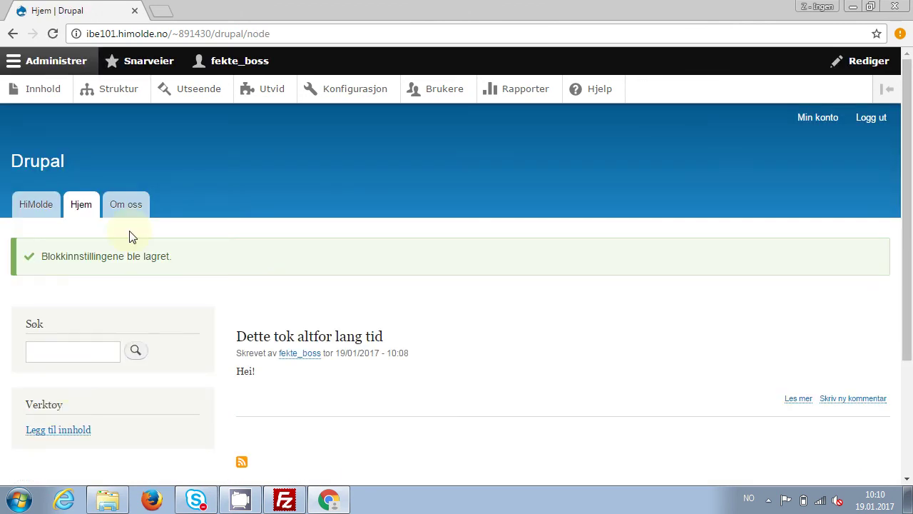
pyautogui.moveTo(55, 168)
# Change Nettstedets navn to 'Molde fekteklubb', save the basic settings, and return to the site.
pyautogui.click(366, 90)
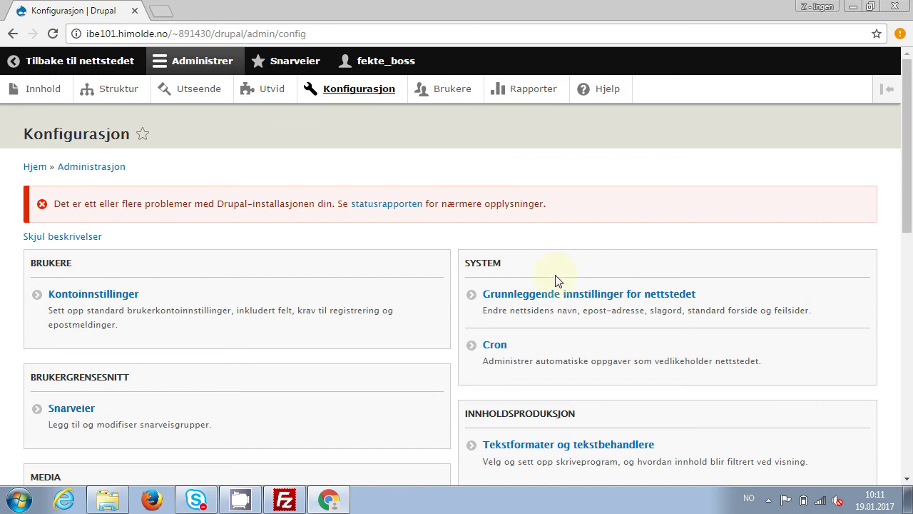
pyautogui.click(566, 296)
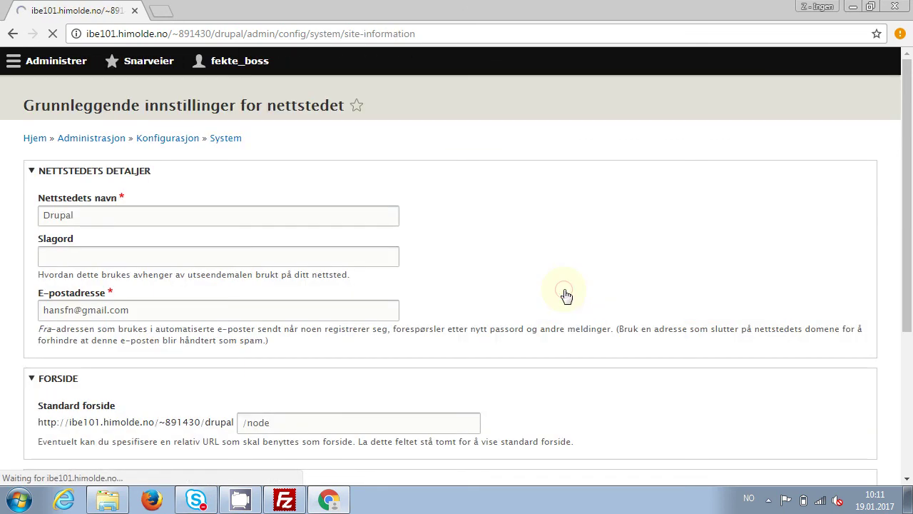
pyautogui.click(108, 242)
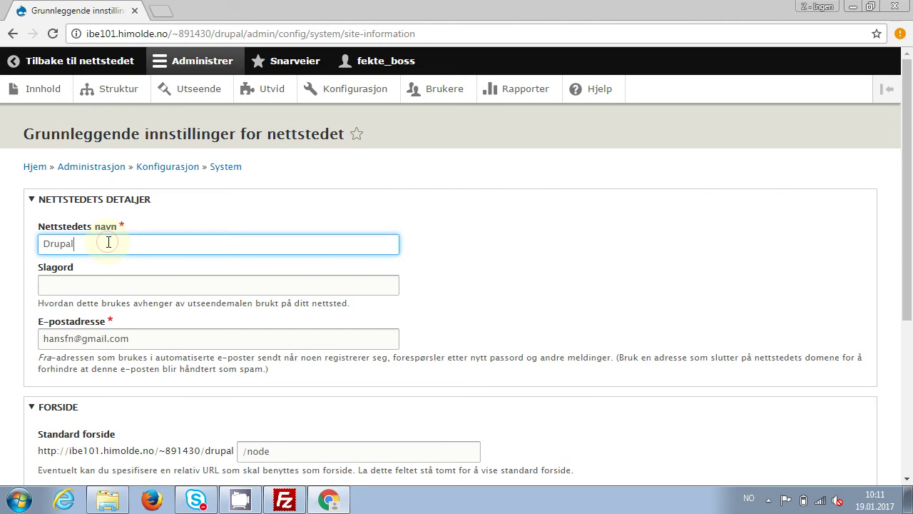
pyautogui.press('BackSpace')
pyautogui.press('BackSpace')
pyautogui.press('BackSpace')
pyautogui.press('BackSpace')
pyautogui.press('BackSpace')
pyautogui.press('BackSpace')
pyautogui.write('Molde')
pyautogui.press('Down')
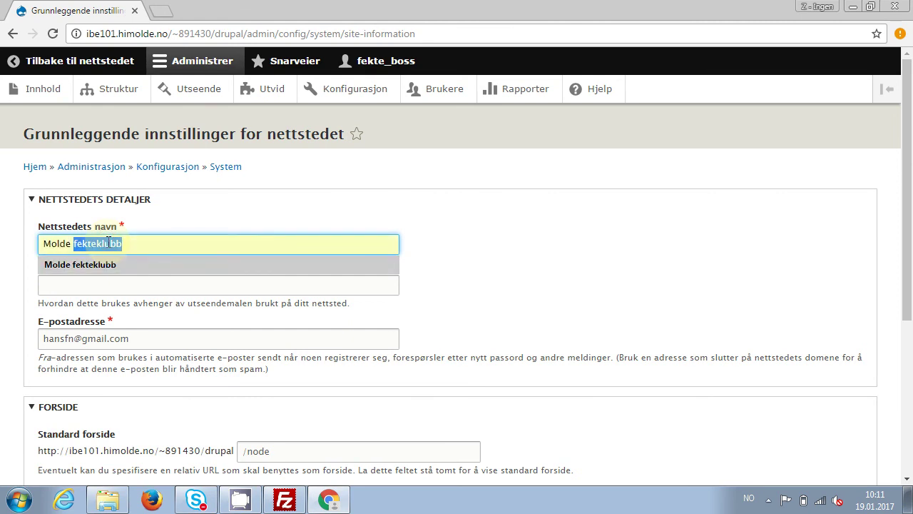
pyautogui.press('Return')
pyautogui.click(572, 243)
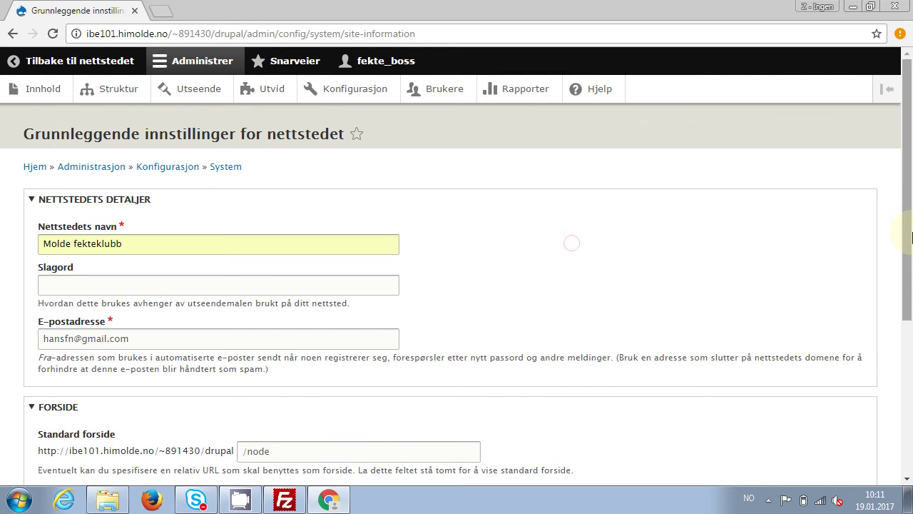
pyautogui.scroll(-3, 905, 240)
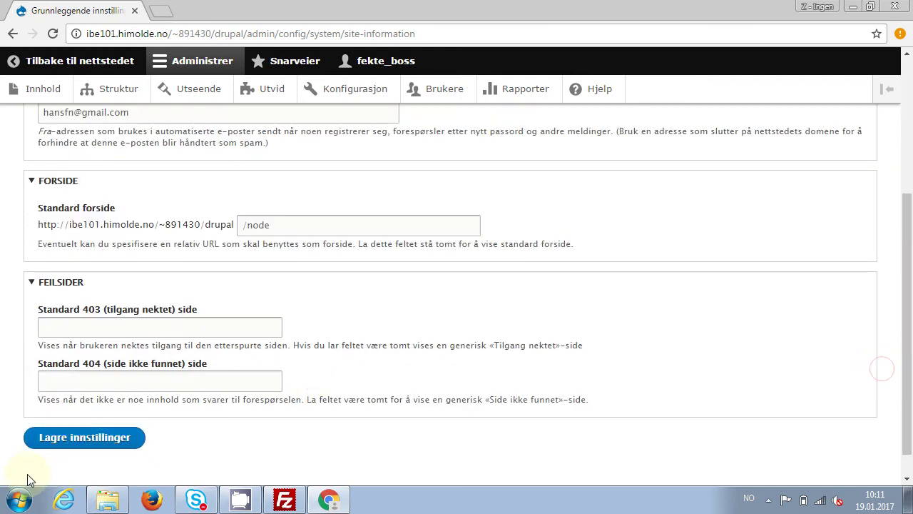
pyautogui.click(65, 443)
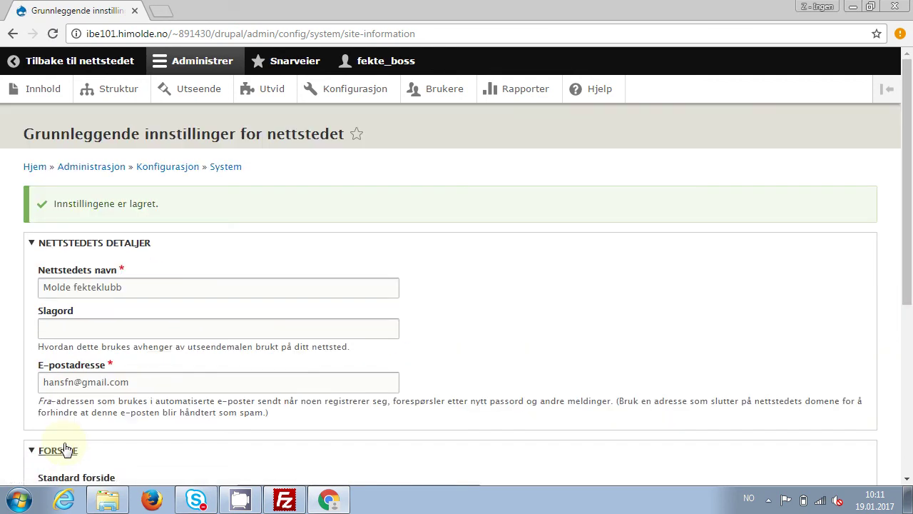
pyautogui.click(15, 65)
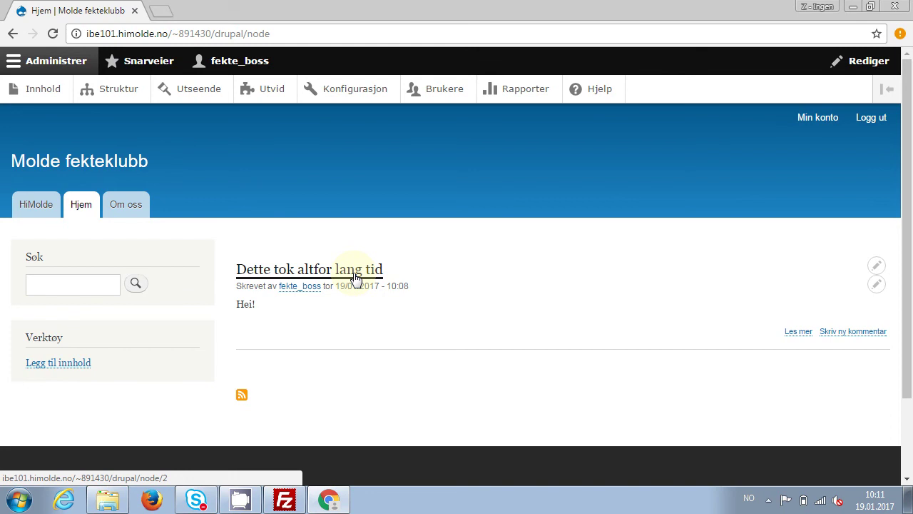
pyautogui.click(356, 276)
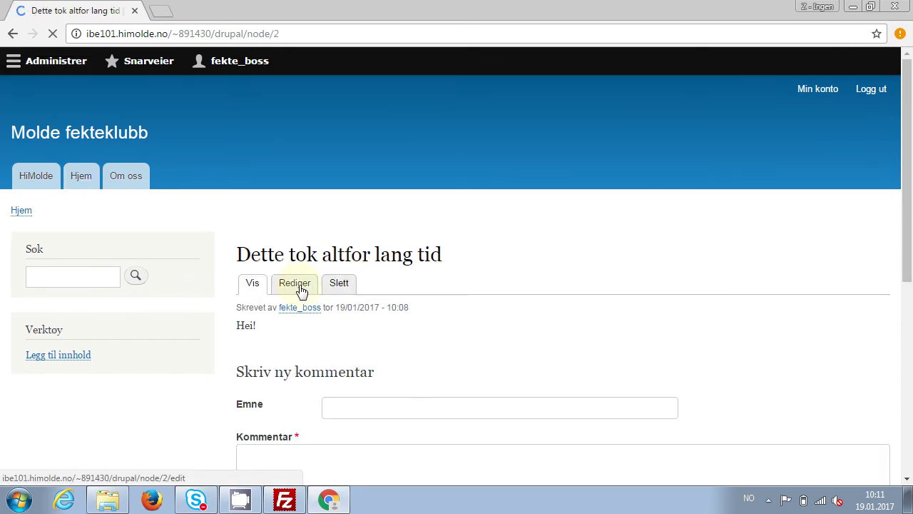
pyautogui.click(299, 287)
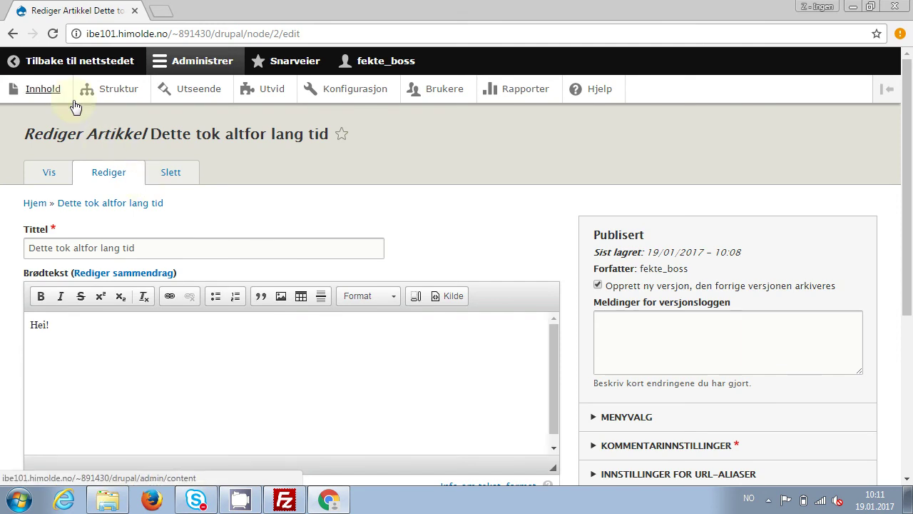
pyautogui.click(46, 66)
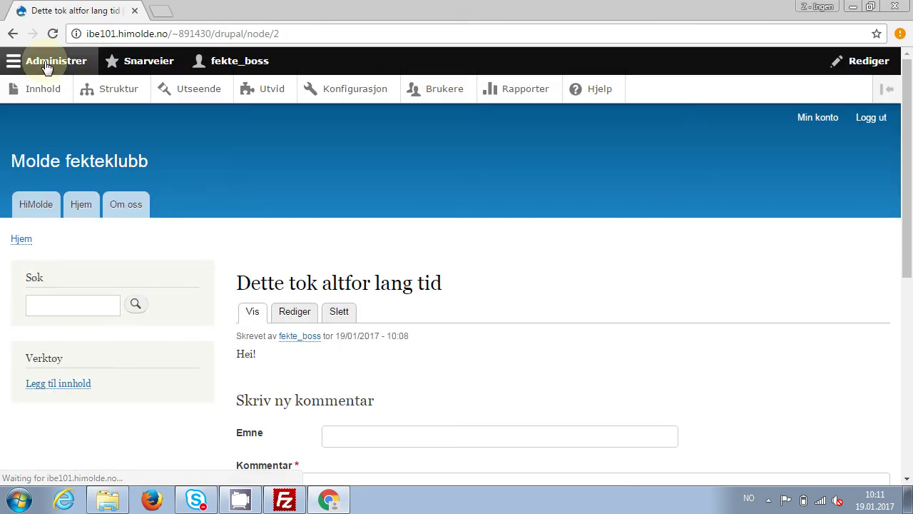
pyautogui.click(92, 160)
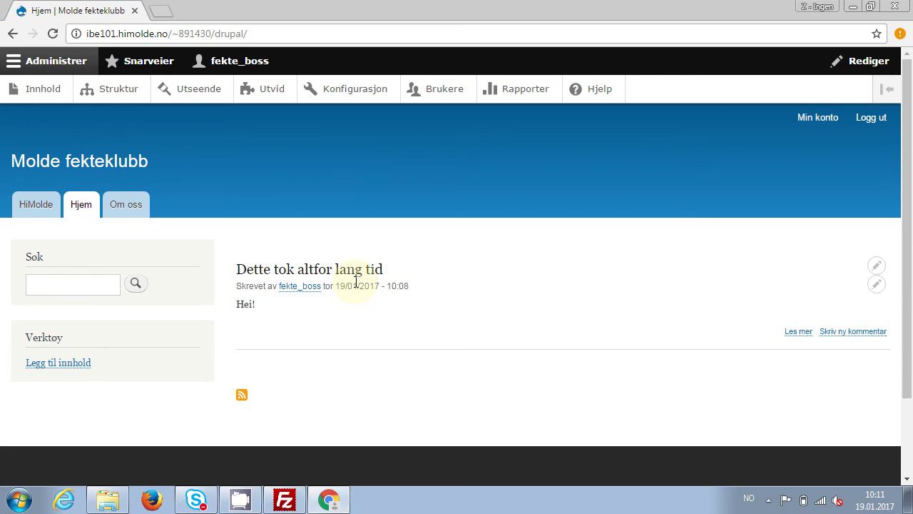
pyautogui.click(877, 269)
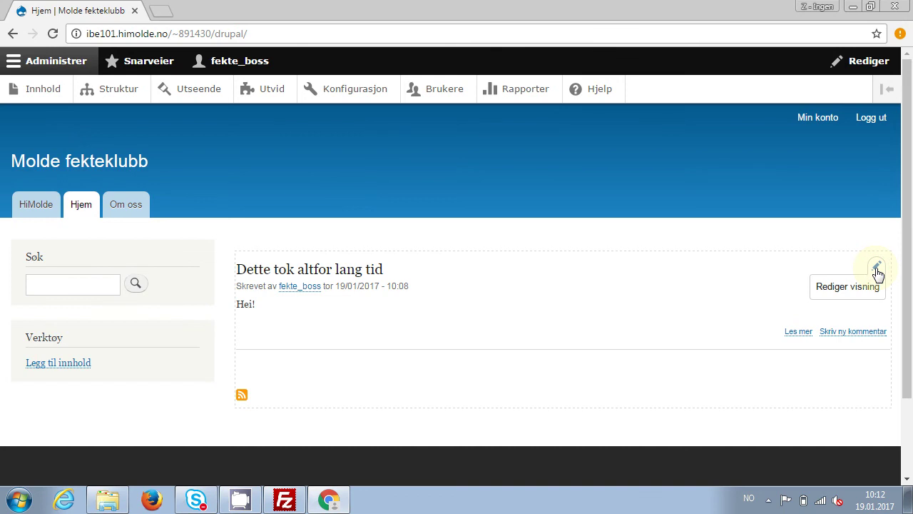
# Quick-edit the front-page article title to 'Dette tok alt, altfor lang tid' and save.
pyautogui.click(878, 272)
pyautogui.click(878, 285)
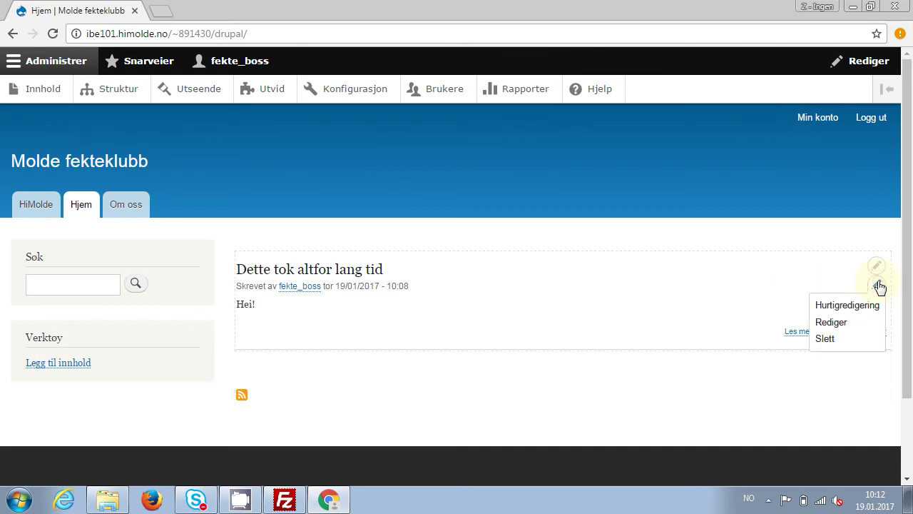
pyautogui.click(834, 307)
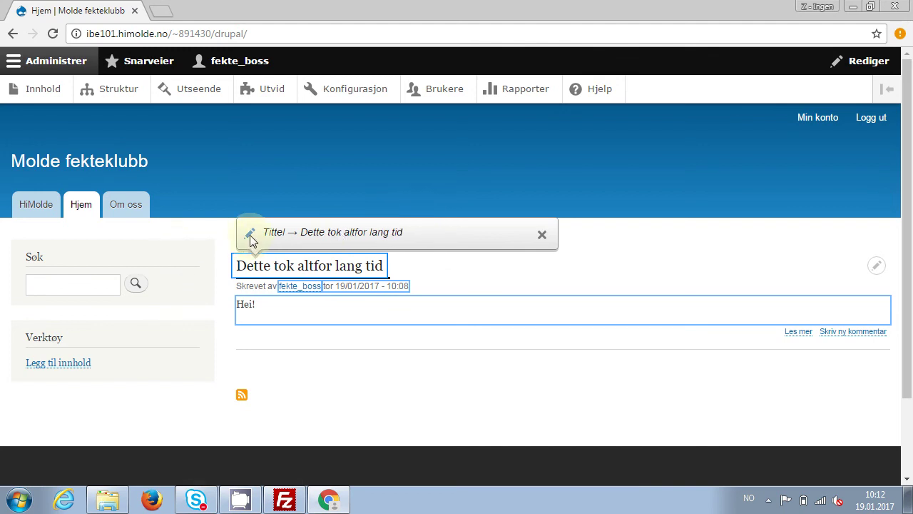
pyautogui.click(295, 268)
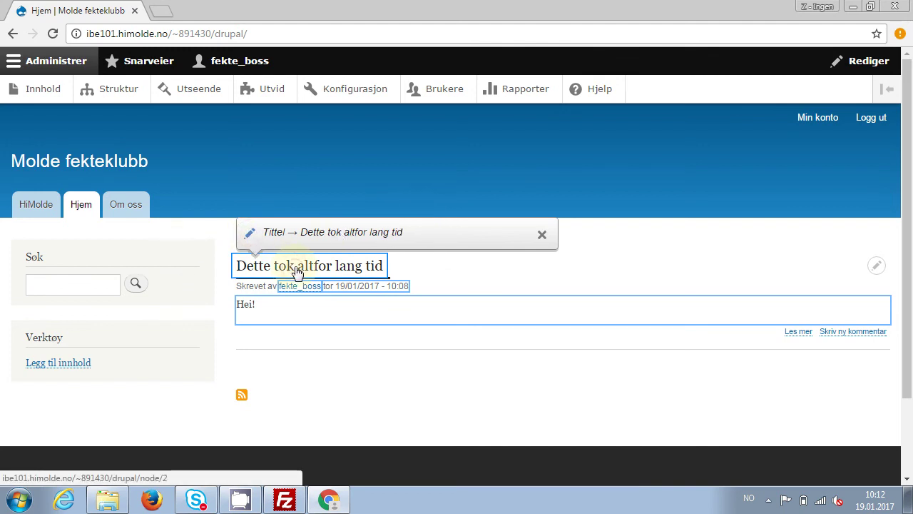
pyautogui.write('altfo')
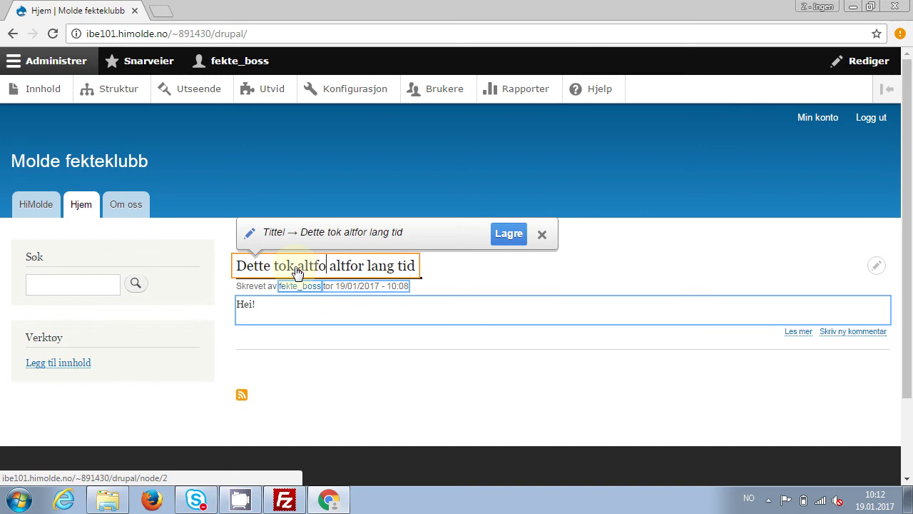
pyautogui.write('r,')
pyautogui.press('Left')
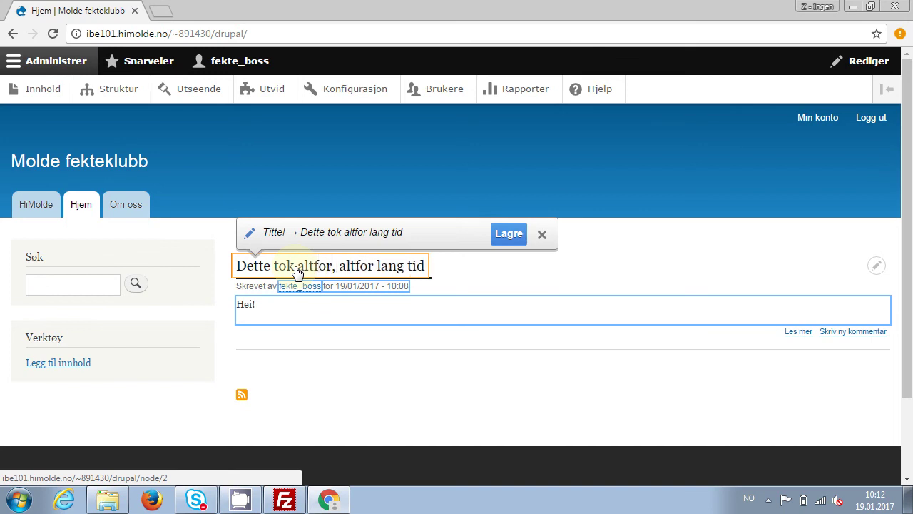
pyautogui.press('BackSpace')
pyautogui.press('BackSpace')
pyautogui.press('BackSpace')
pyautogui.click(517, 236)
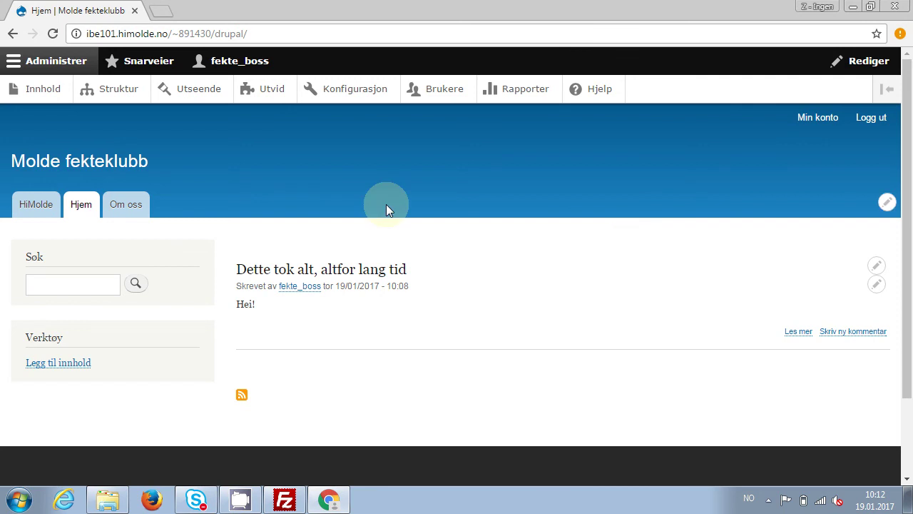
# Open Struktur > Blokklayout for Bartik, preview its block regions, then exit the preview.
pyautogui.click(119, 91)
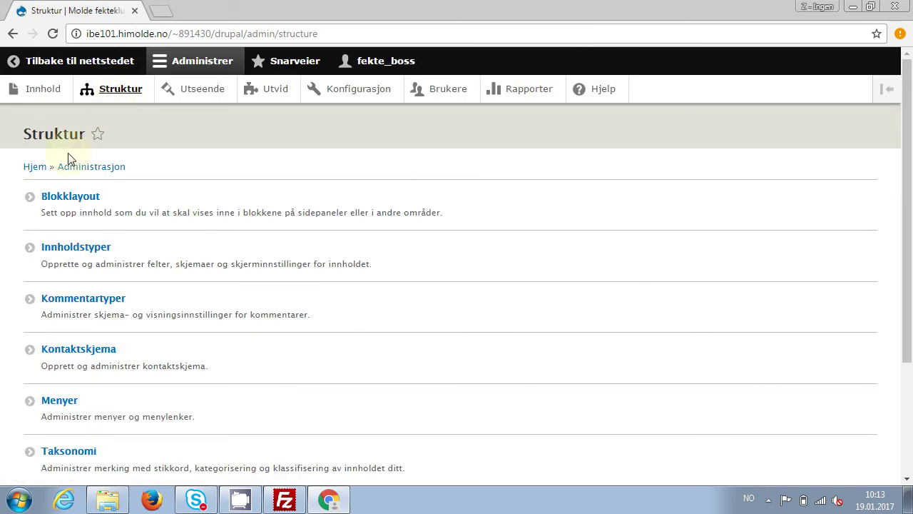
pyautogui.click(81, 200)
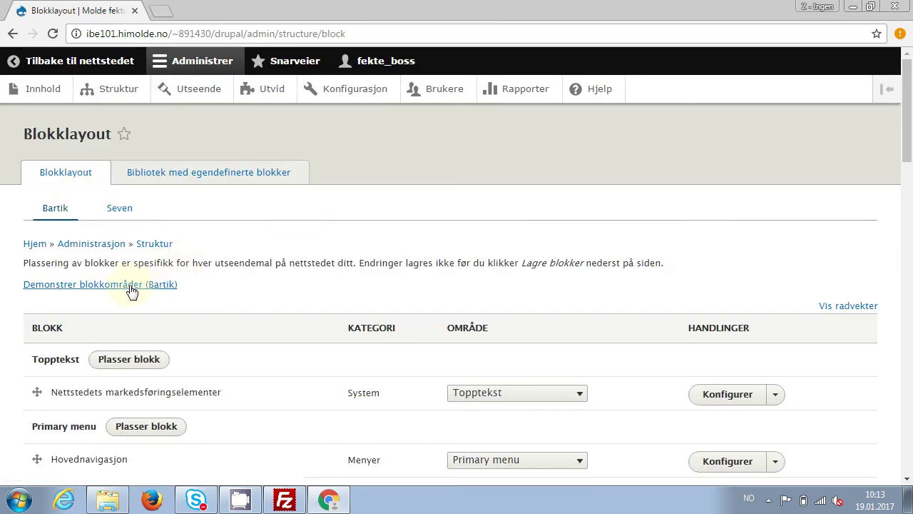
pyautogui.click(132, 285)
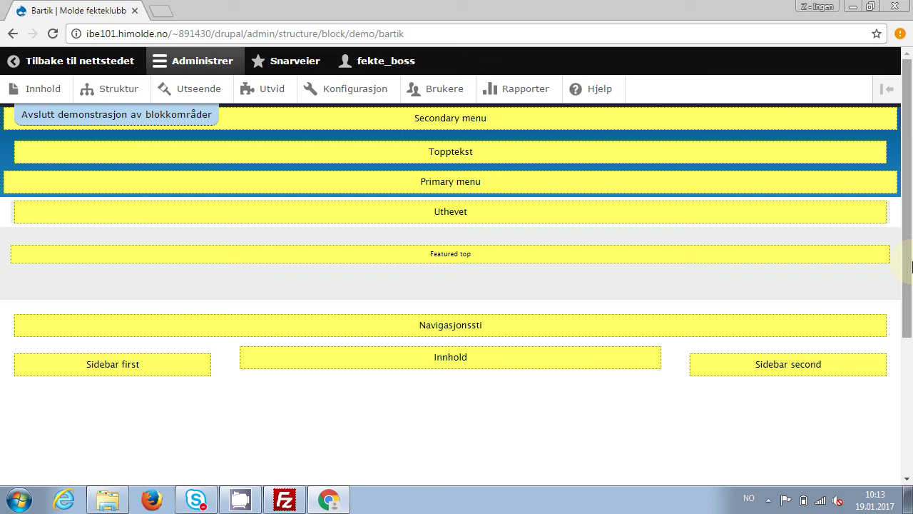
pyautogui.click(114, 119)
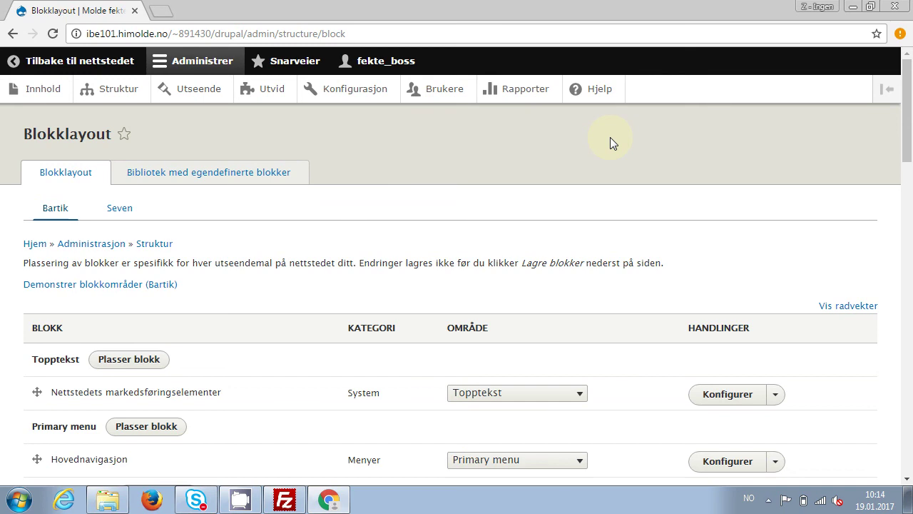
pyautogui.hotkey('alt', 'Tab')
pyautogui.hotkey('alt', 'Tab')
pyautogui.hotkey('alt', 'Tab')
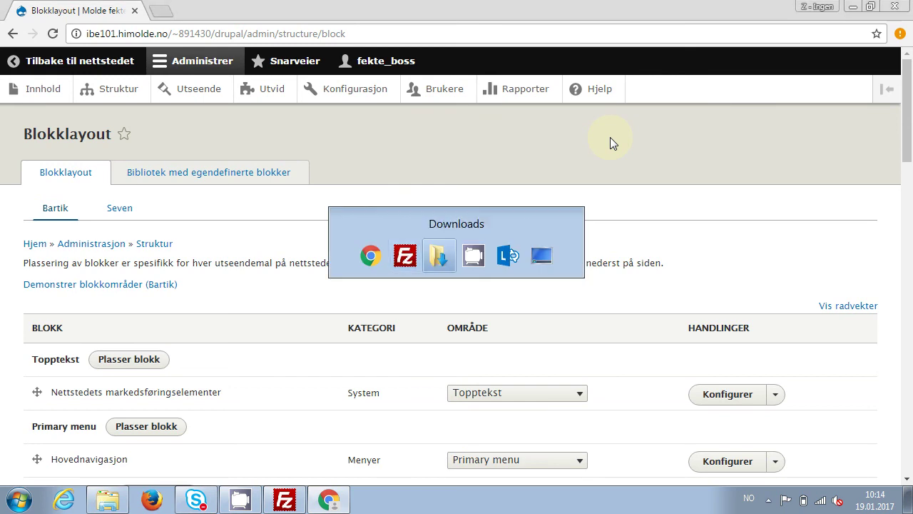